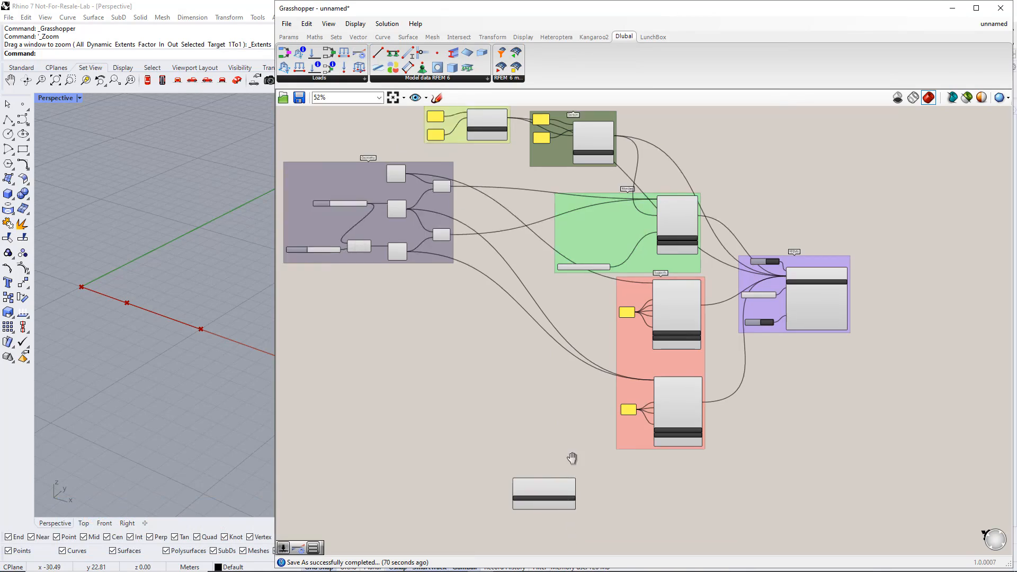
Step: Add a number slider with value 1 and connect it to the No. input of the Static Analysis Settings component
{"action": "scroll", "coordinate": [510, 340], "scroll_direction": "up", "scroll_amount": 5}
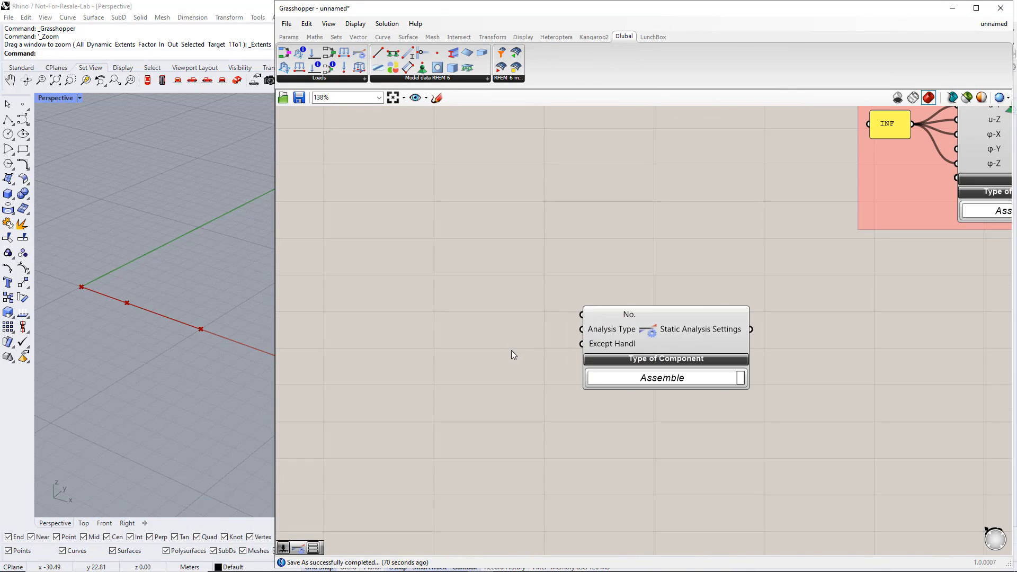
{"action": "double_click", "coordinate": [433, 314]}
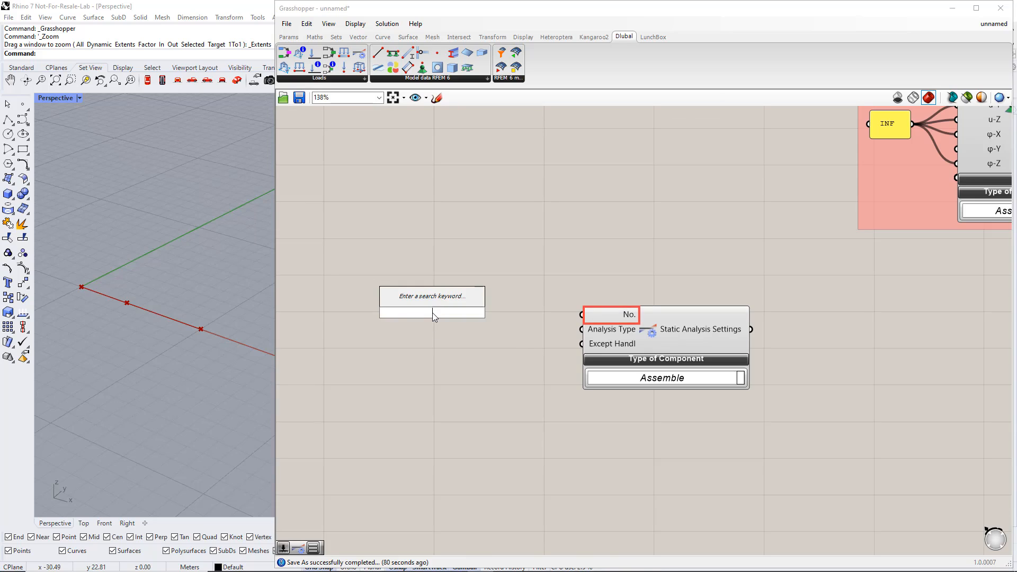
{"action": "type", "text": "1"}
{"action": "key", "text": "Return"}
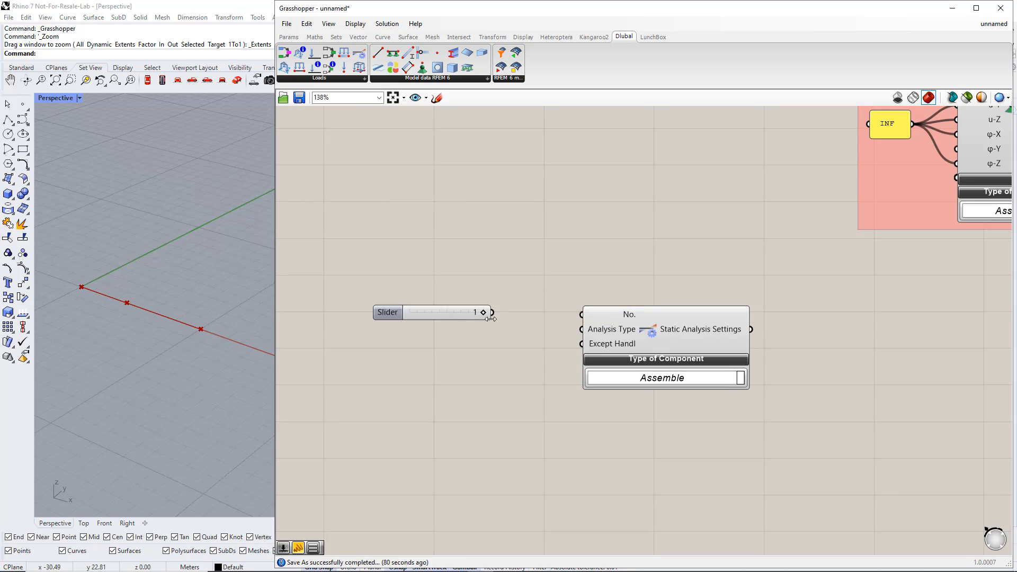
{"action": "left_click_drag", "start_coordinate": [503, 316], "coordinate": [581, 314]}
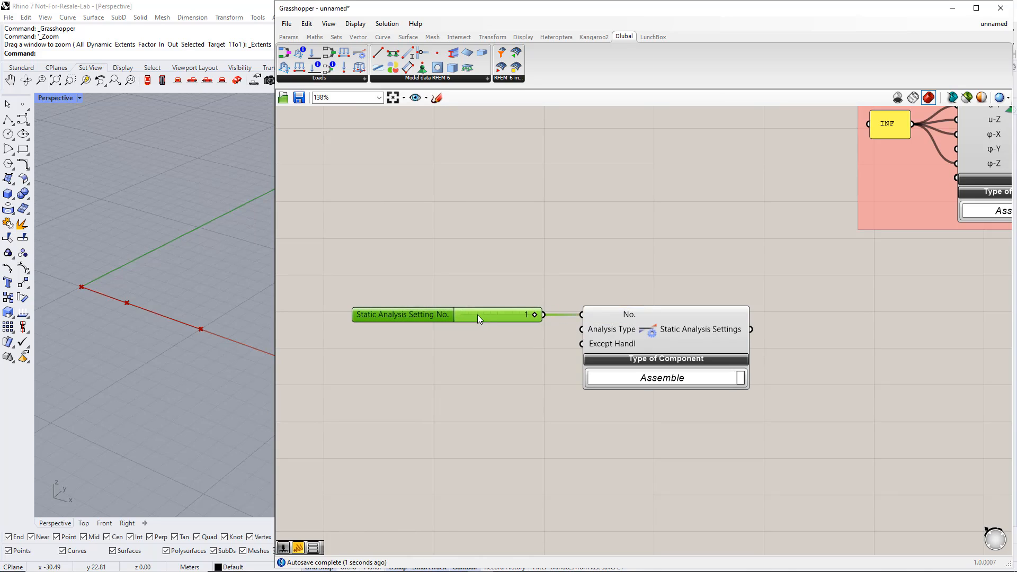
Step: Add a value list, connect it to the Analysis Type input, and keep GEOMETRICALLY_LINEAR as the analysis type
{"action": "left_click", "coordinate": [289, 37]}
{"action": "left_click", "coordinate": [466, 79]}
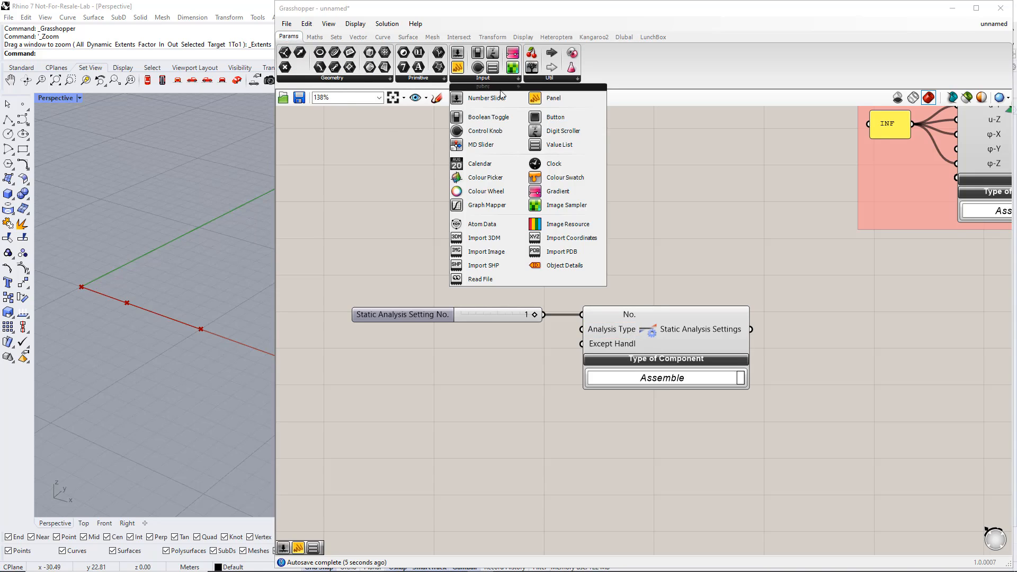
{"action": "left_click_drag", "start_coordinate": [552, 146], "coordinate": [476, 303]}
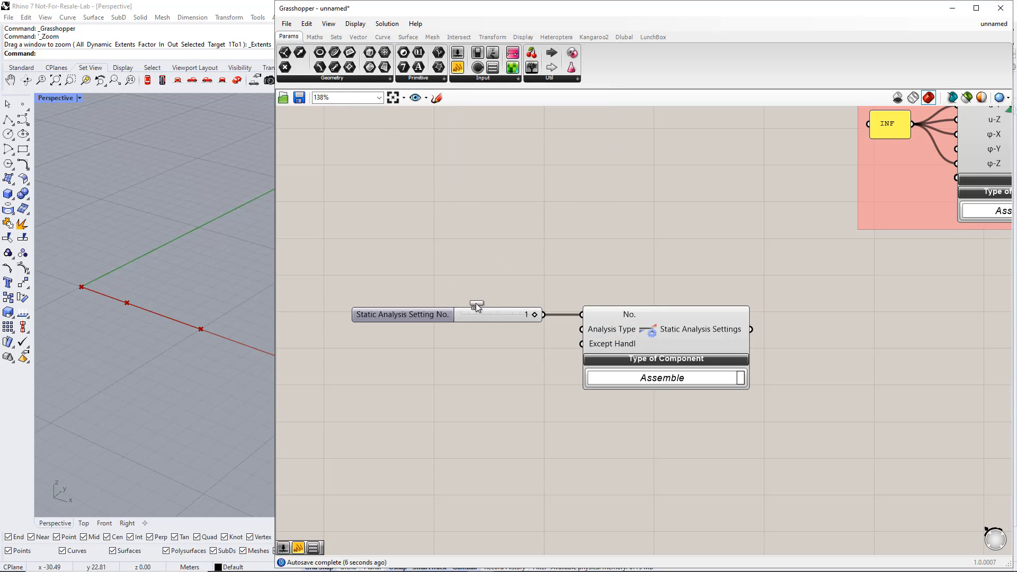
{"action": "left_click_drag", "start_coordinate": [446, 346], "coordinate": [582, 330]}
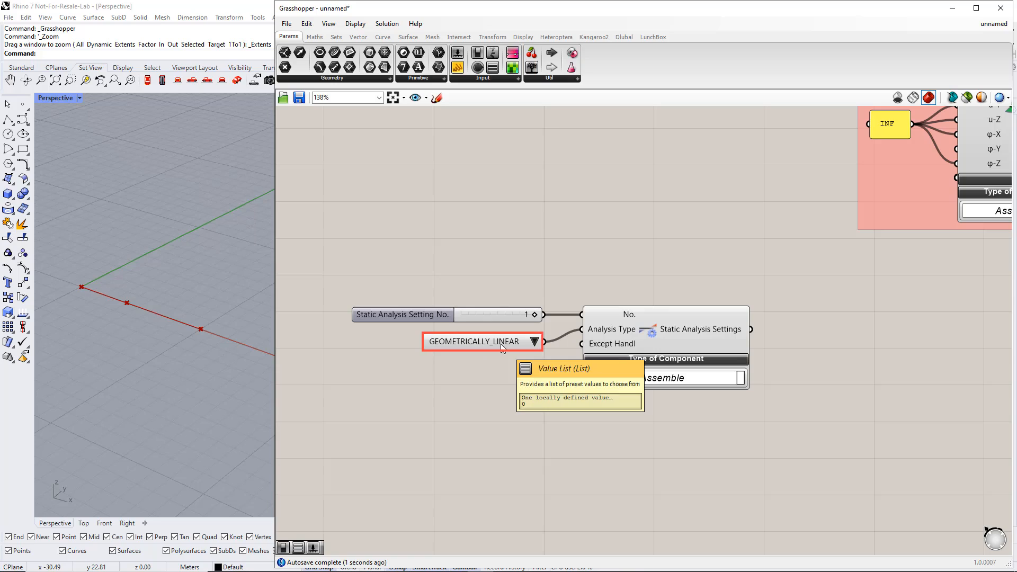
{"action": "left_click_drag", "start_coordinate": [491, 342], "coordinate": [465, 344]}
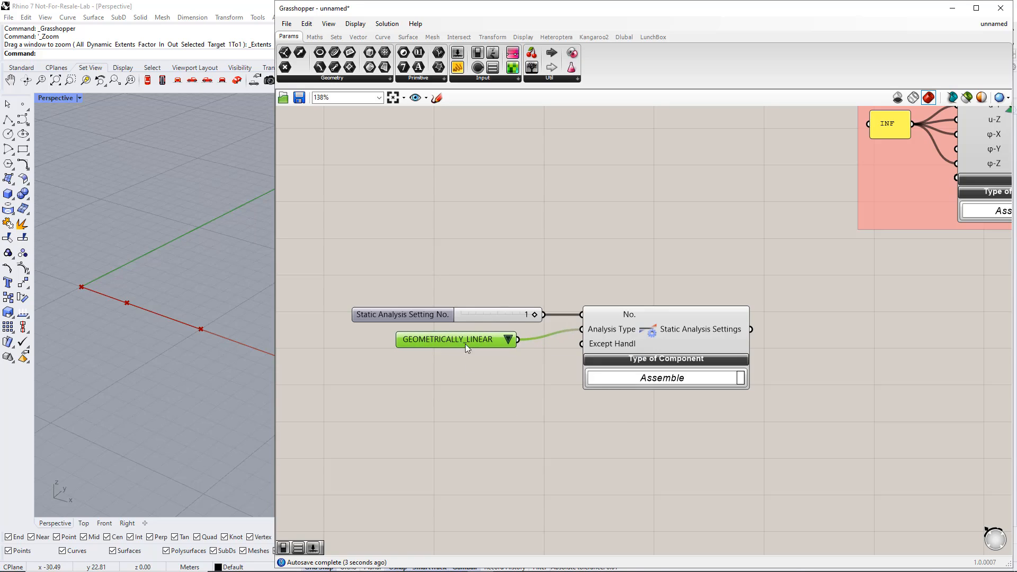
{"action": "left_click", "coordinate": [494, 362]}
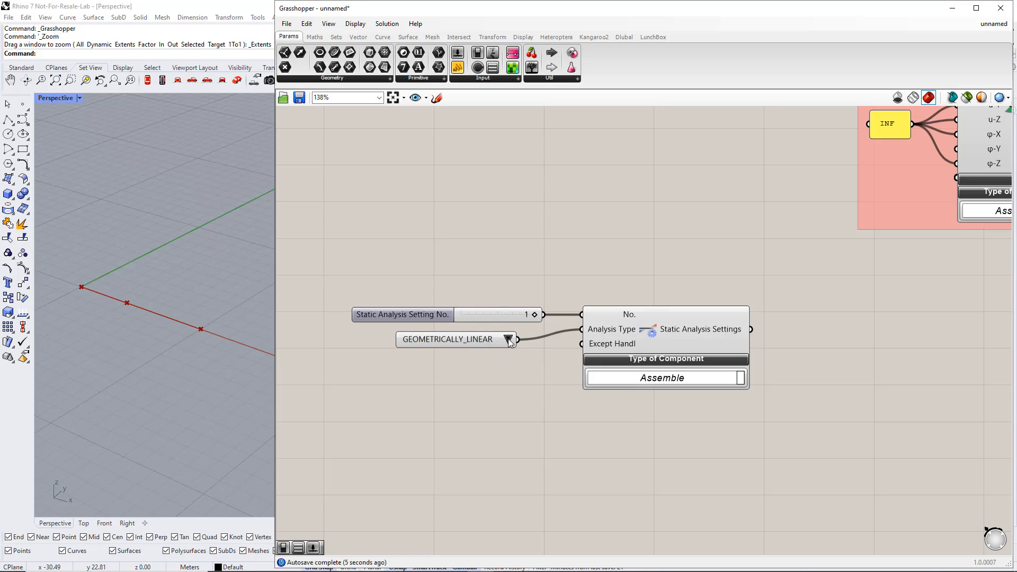
{"action": "left_click", "coordinate": [507, 339]}
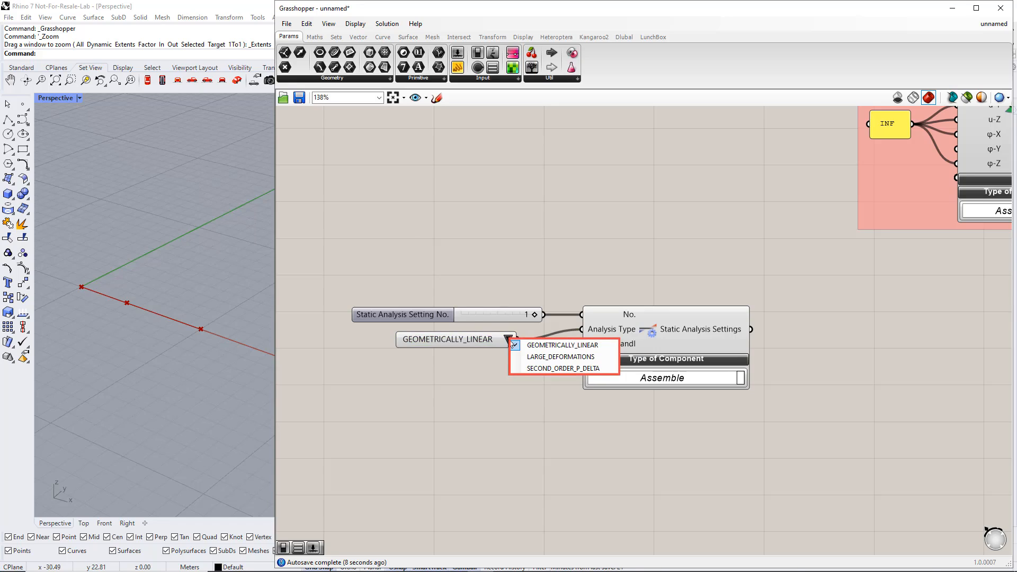
{"action": "left_click", "coordinate": [513, 386]}
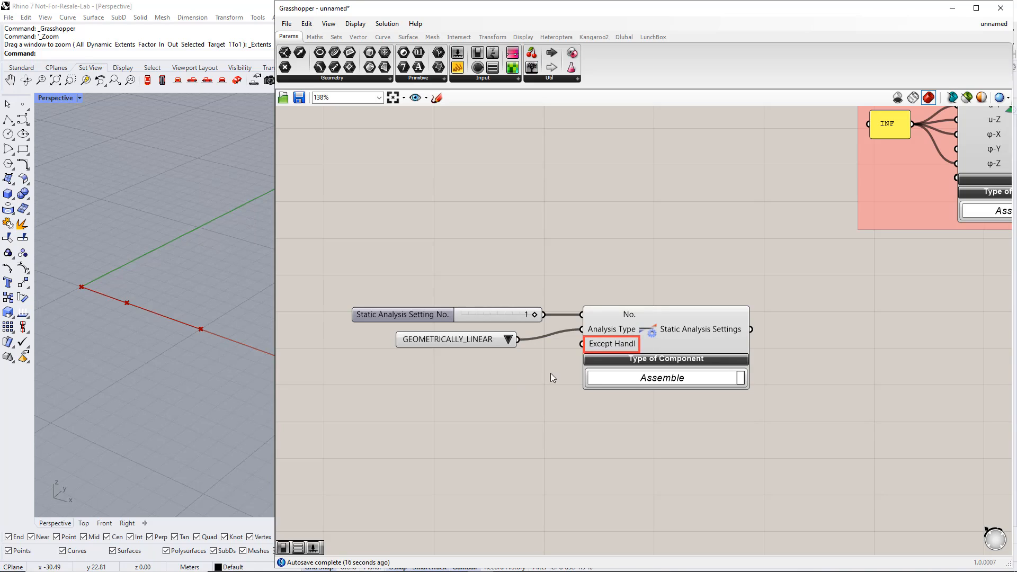
Step: Add a Boolean toggle set to False and connect it to the Except Handl input of Static Analysis Settings
{"action": "left_click", "coordinate": [462, 80]}
{"action": "left_click_drag", "start_coordinate": [483, 113], "coordinate": [485, 314]}
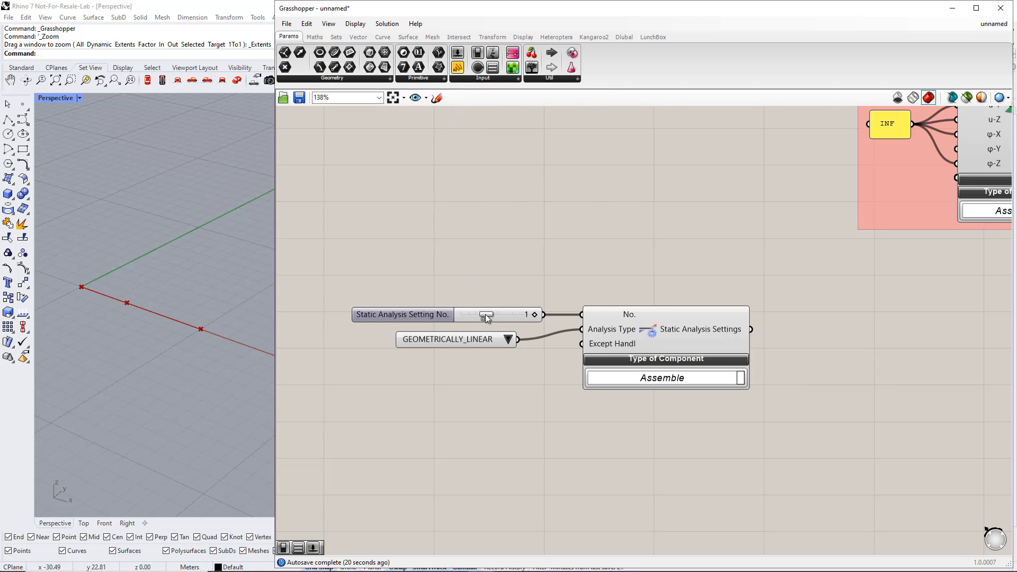
{"action": "left_click_drag", "start_coordinate": [459, 353], "coordinate": [582, 344]}
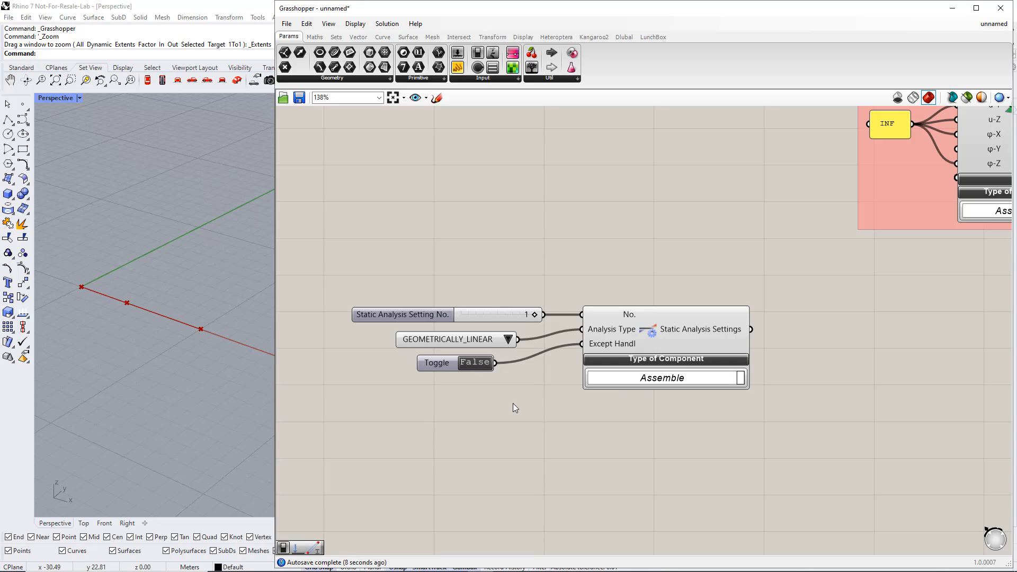
Step: Place a Dlubal Load Case component on the empty canvas below the static analysis settings
{"action": "right_click_drag", "start_coordinate": [613, 425], "coordinate": [570, 305]}
{"action": "right_click_drag", "start_coordinate": [592, 402], "coordinate": [620, 348]}
{"action": "scroll", "coordinate": [618, 355], "scroll_direction": "down", "scroll_amount": 2}
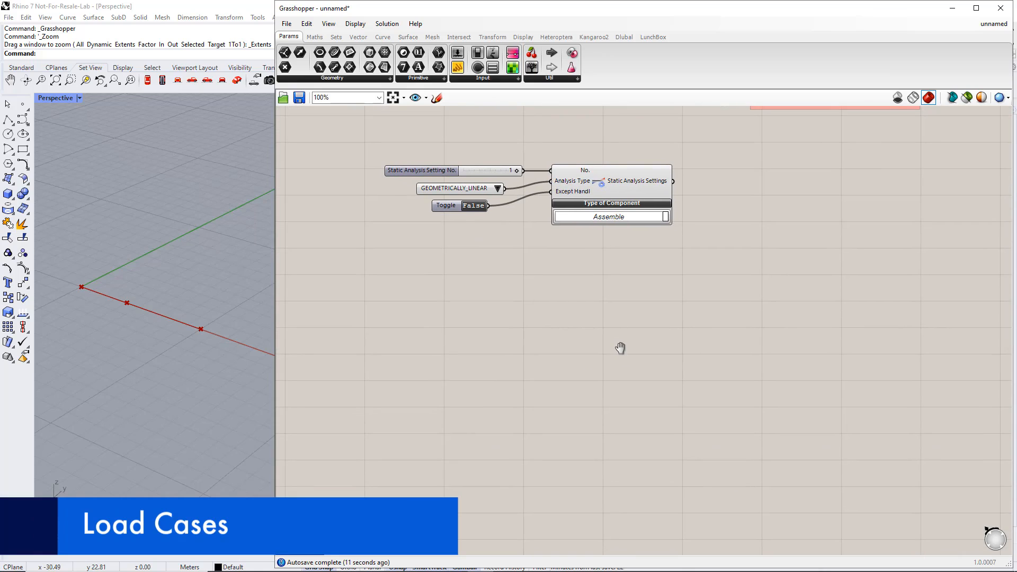
{"action": "left_click", "coordinate": [624, 36]}
{"action": "left_click_drag", "start_coordinate": [327, 56], "coordinate": [678, 363]}
{"action": "right_click_drag", "start_coordinate": [666, 424], "coordinate": [685, 375]}
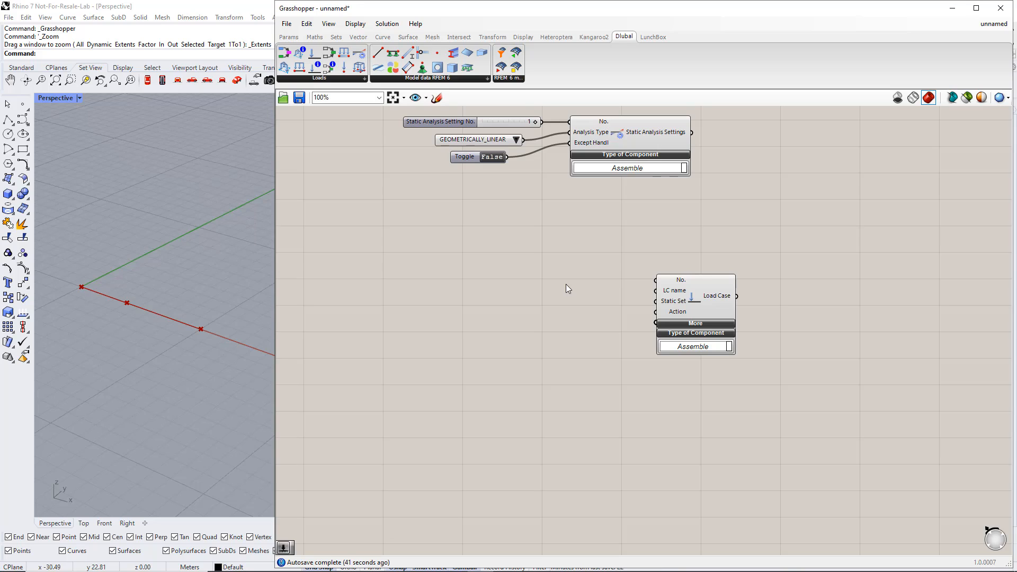
Step: Add two number sliders with value 1 and connect them to the Load Case's No. and Static Set inputs
{"action": "double_click", "coordinate": [541, 275]}
{"action": "type", "text": "1"}
{"action": "key", "text": "Return"}
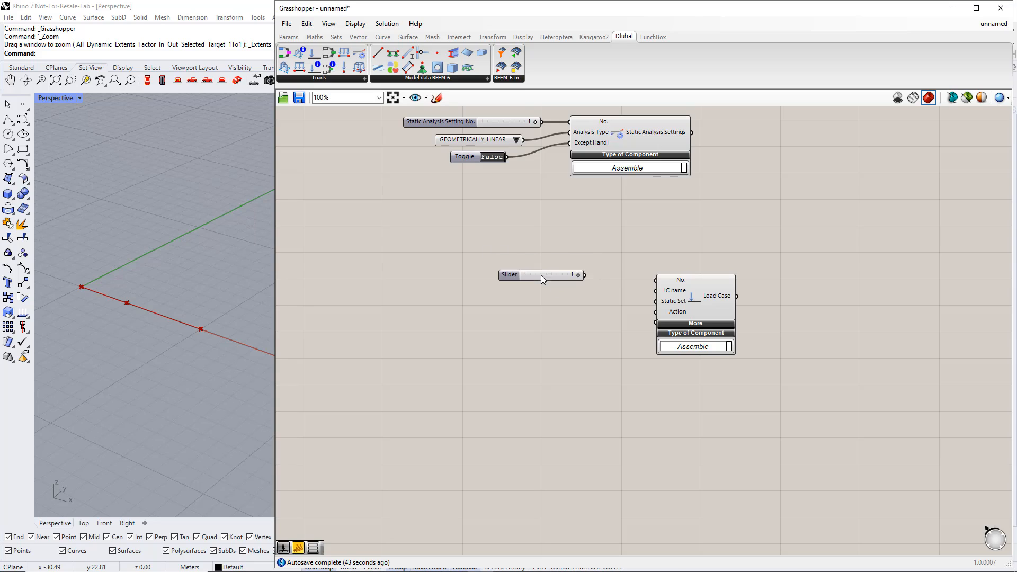
{"action": "left_click_drag", "start_coordinate": [584, 275], "coordinate": [657, 280]}
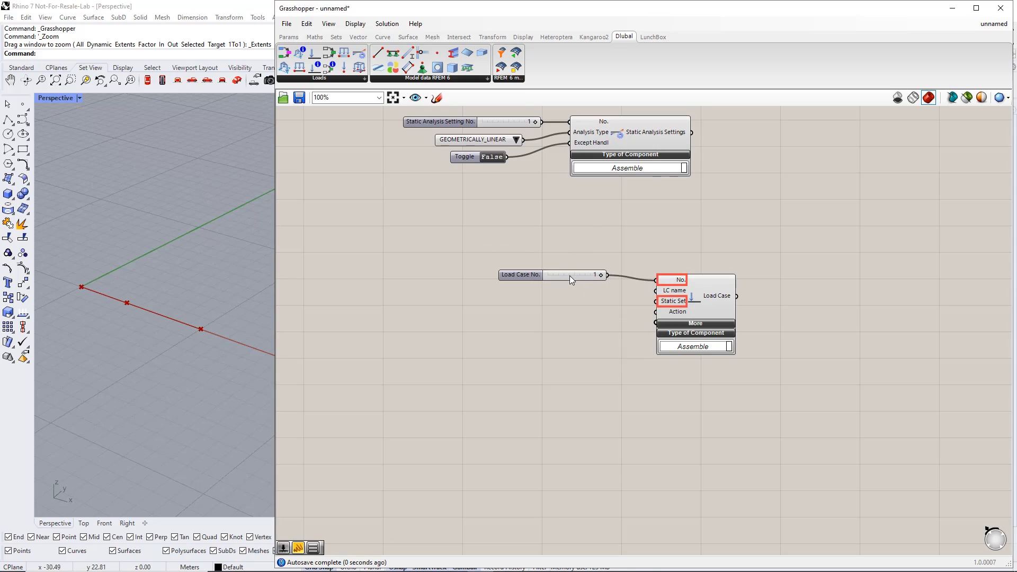
{"action": "left_click_drag", "start_coordinate": [570, 276], "coordinate": [656, 301]}
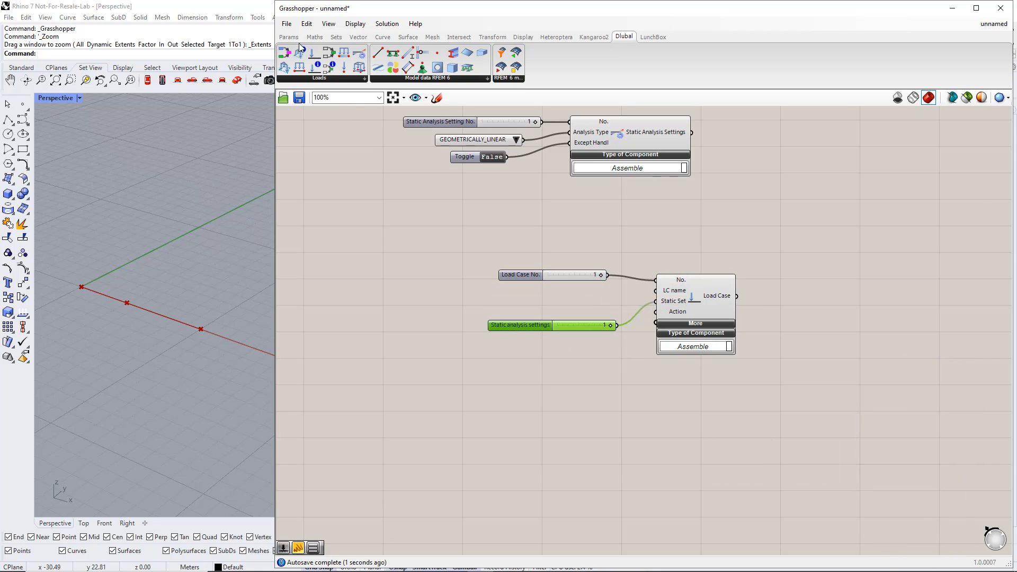
Step: Add a compact text panel reading "Self Weight" between the two sliders and connect it to the Load Case's LC name input
{"action": "left_click", "coordinate": [289, 37]}
{"action": "left_click_drag", "start_coordinate": [458, 67], "coordinate": [534, 309]}
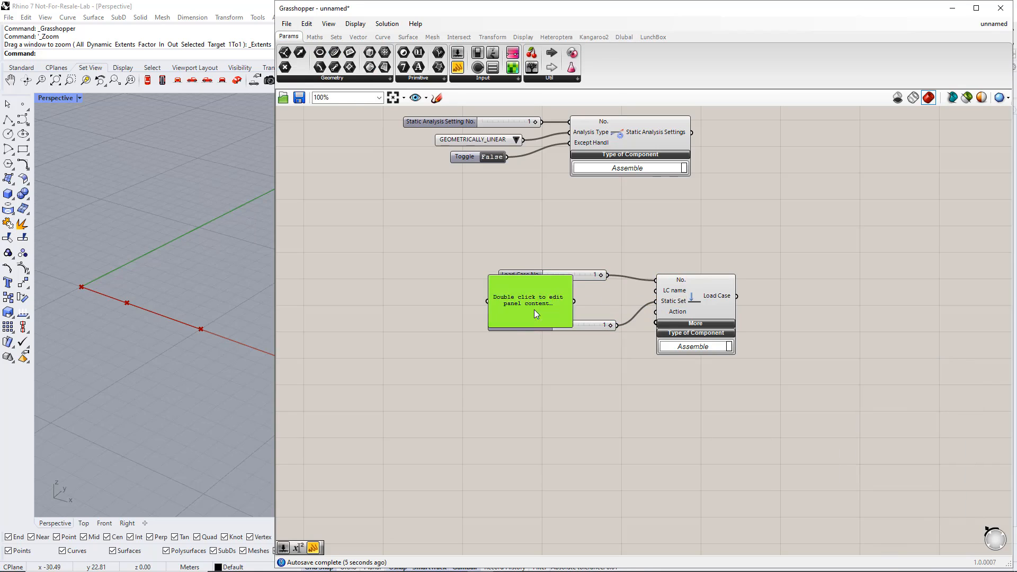
{"action": "double_click", "coordinate": [534, 309]}
{"action": "type", "text": "Self W"}
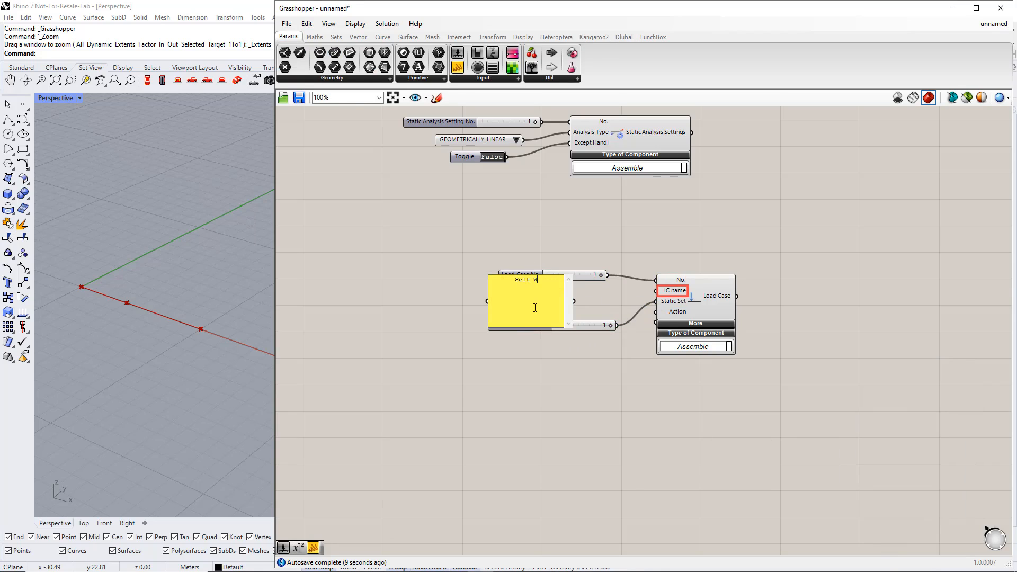
{"action": "type", "text": "eight"}
{"action": "left_click", "coordinate": [546, 397]}
{"action": "left_click", "coordinate": [545, 398]}
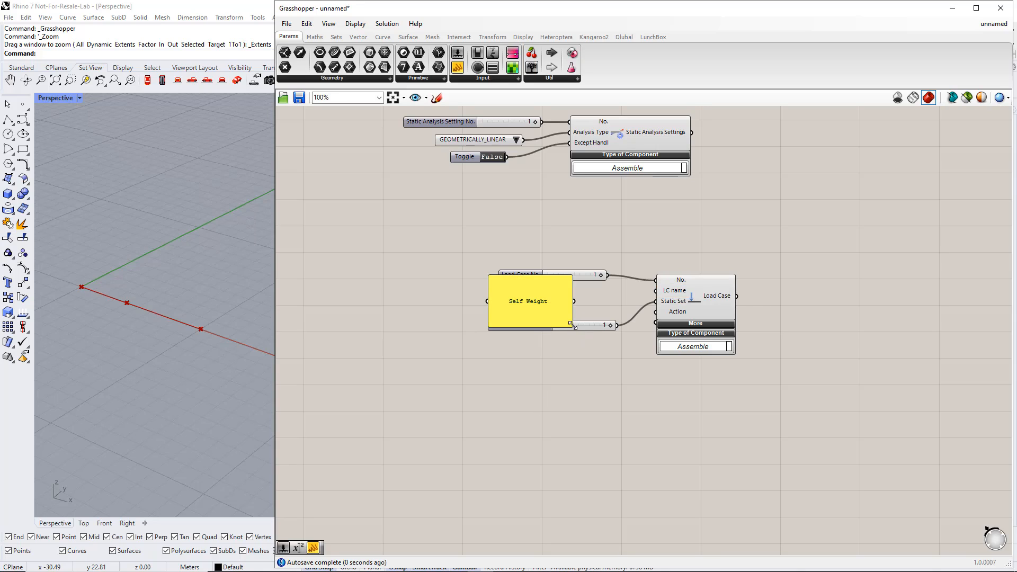
{"action": "left_click_drag", "start_coordinate": [572, 325], "coordinate": [590, 313]}
{"action": "left_click", "coordinate": [590, 343]}
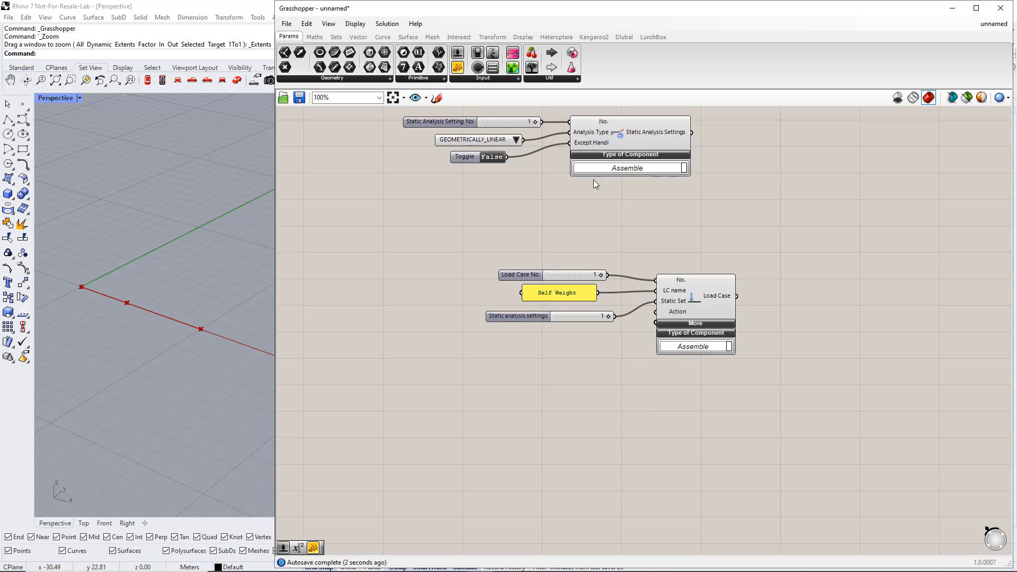
Step: Place the Dlubal classification component with Action Category and Design Situation Type outputs below the Load Case's sliders
{"action": "left_click", "coordinate": [625, 38]}
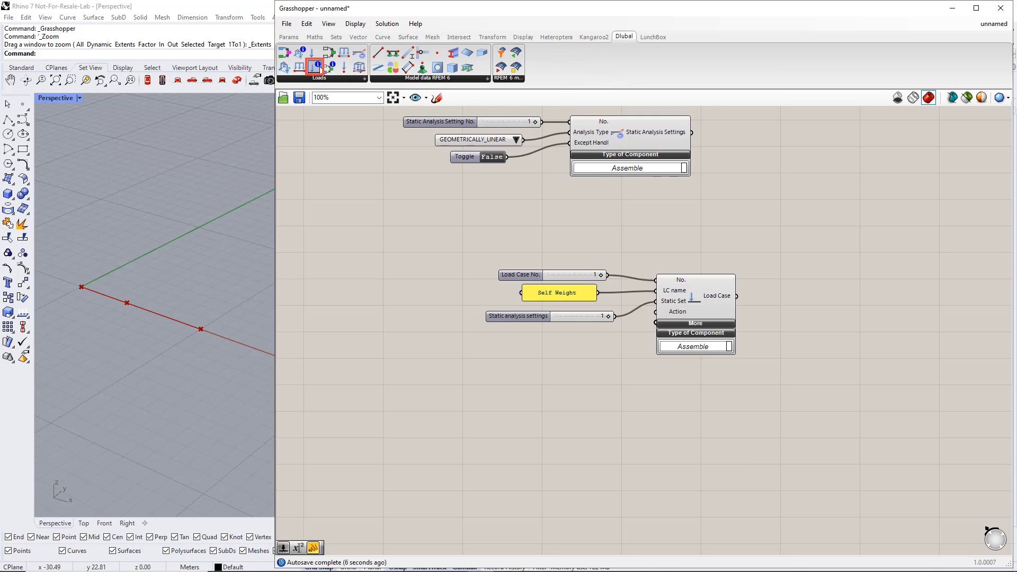
{"action": "left_click_drag", "start_coordinate": [322, 68], "coordinate": [446, 340]}
{"action": "right_click_drag", "start_coordinate": [536, 400], "coordinate": [551, 220]}
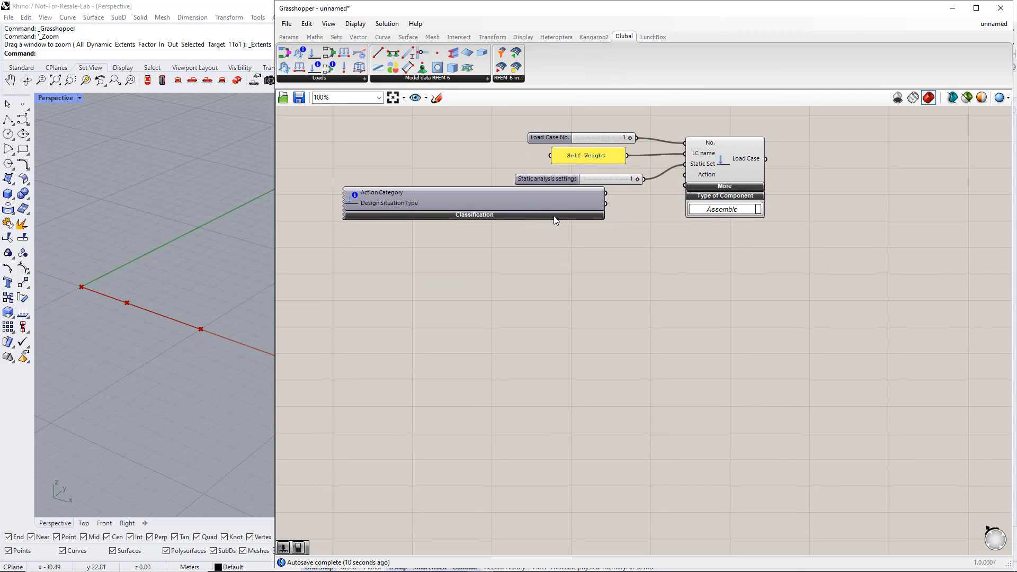
{"action": "left_click", "coordinate": [541, 200]}
{"action": "left_click", "coordinate": [527, 233]}
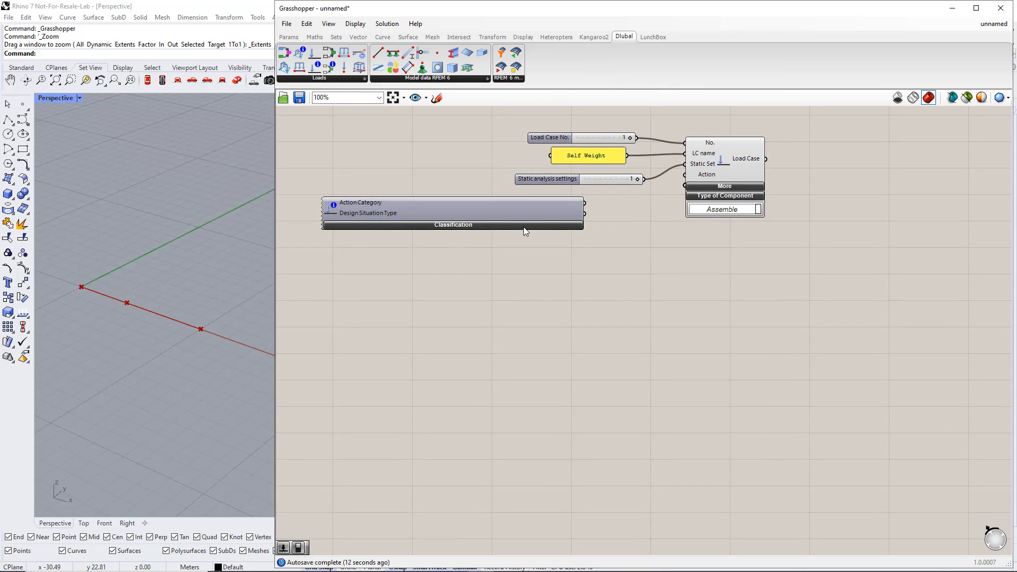
Step: Set the classification to EN 1990, Permanent | G and ULS (STR/GEO) - Permanent and transient - Eq. 6.10, and connect Action Category to the Load Case's Action input
{"action": "left_click", "coordinate": [523, 227]}
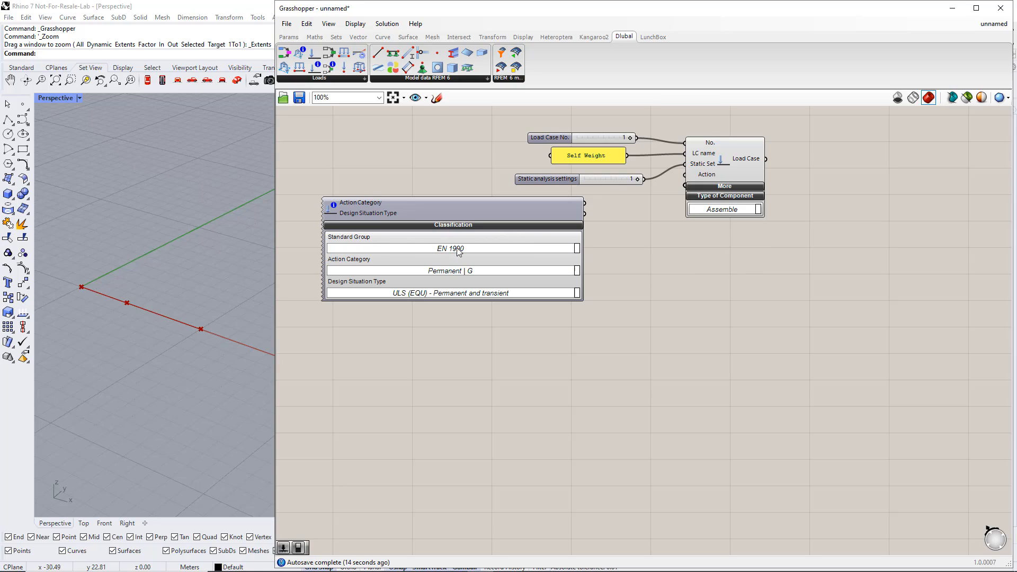
{"action": "left_click", "coordinate": [577, 249]}
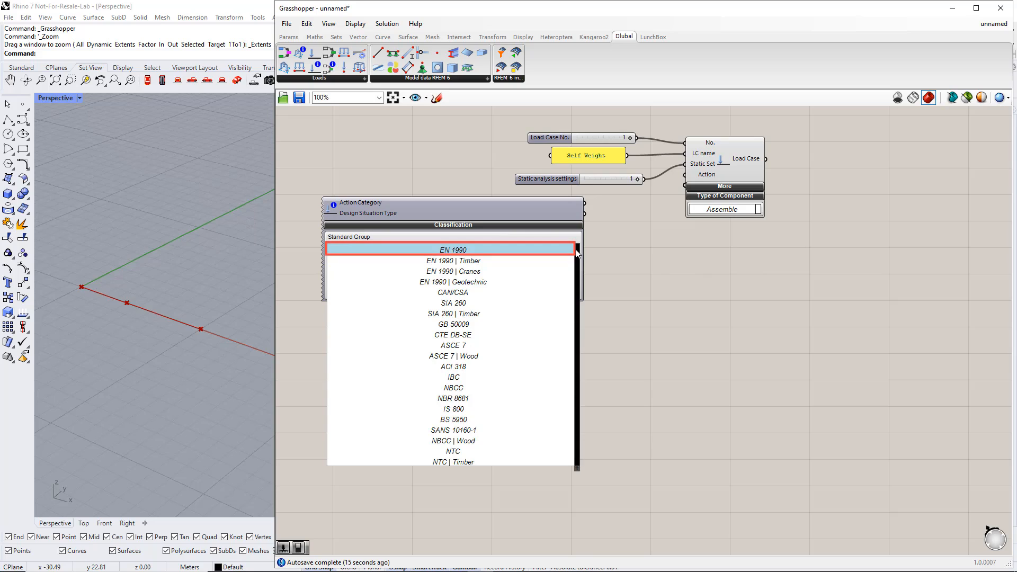
{"action": "left_click", "coordinate": [472, 250]}
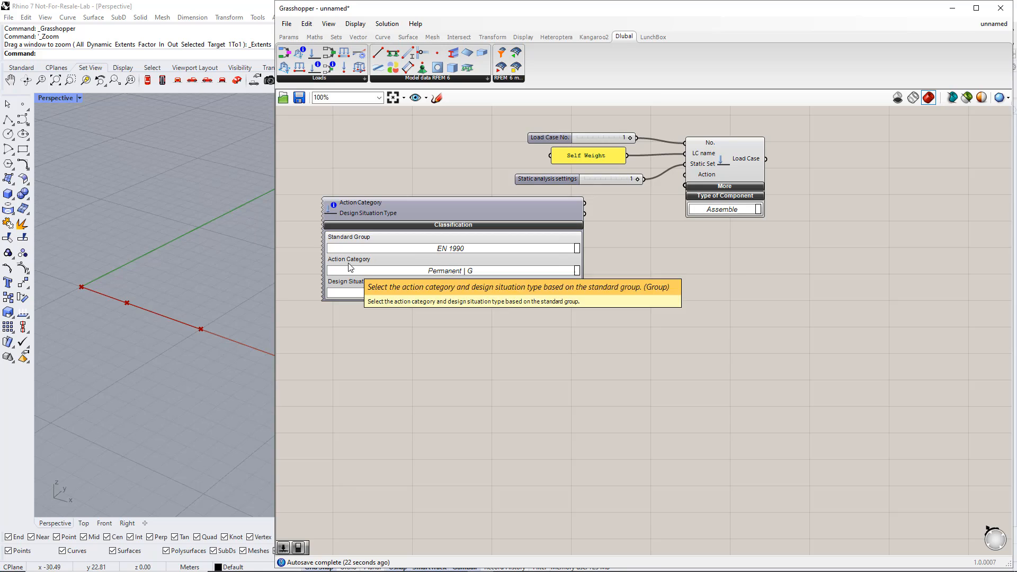
{"action": "left_click", "coordinate": [577, 272]}
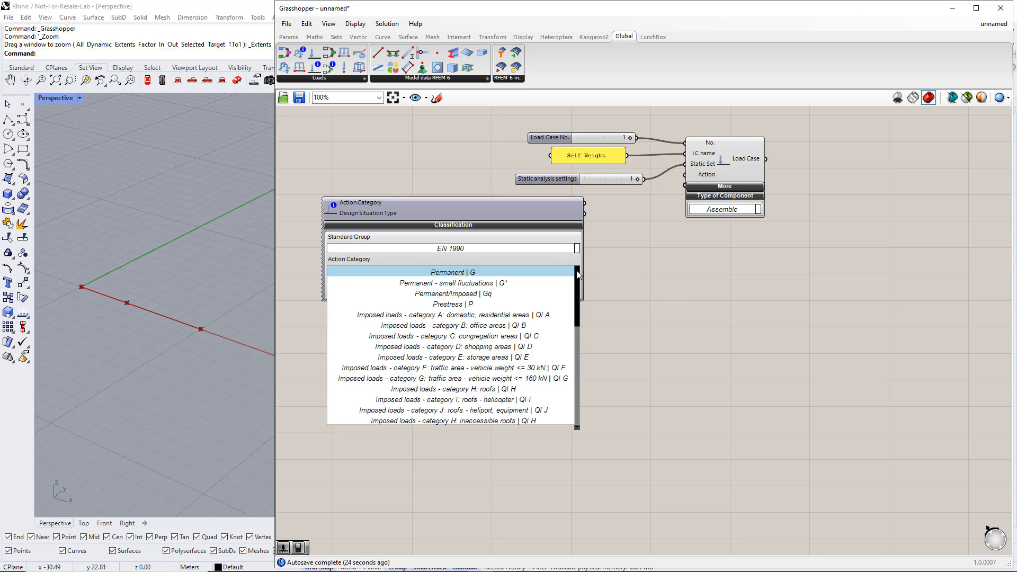
{"action": "left_click", "coordinate": [557, 272]}
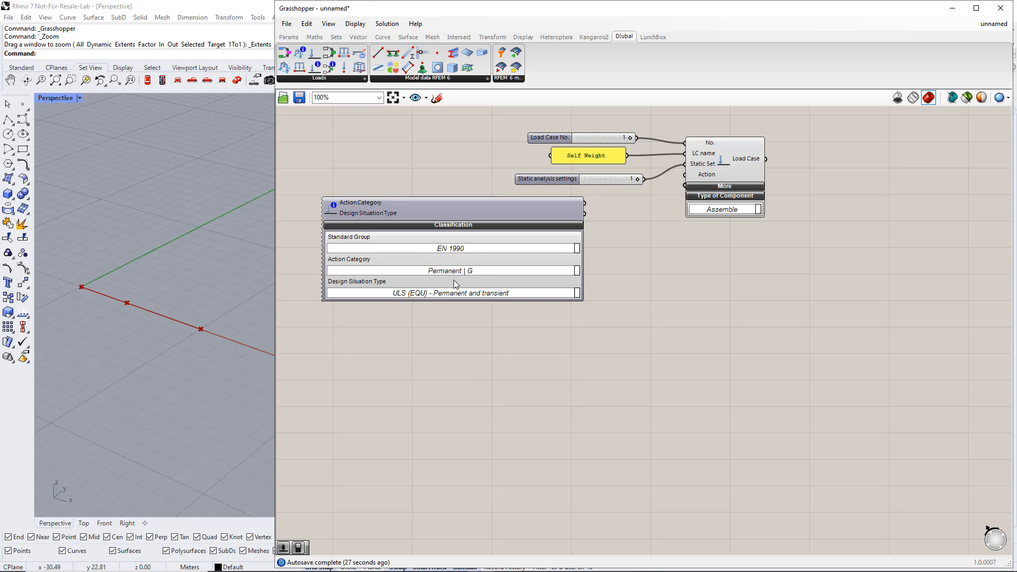
{"action": "left_click", "coordinate": [577, 293]}
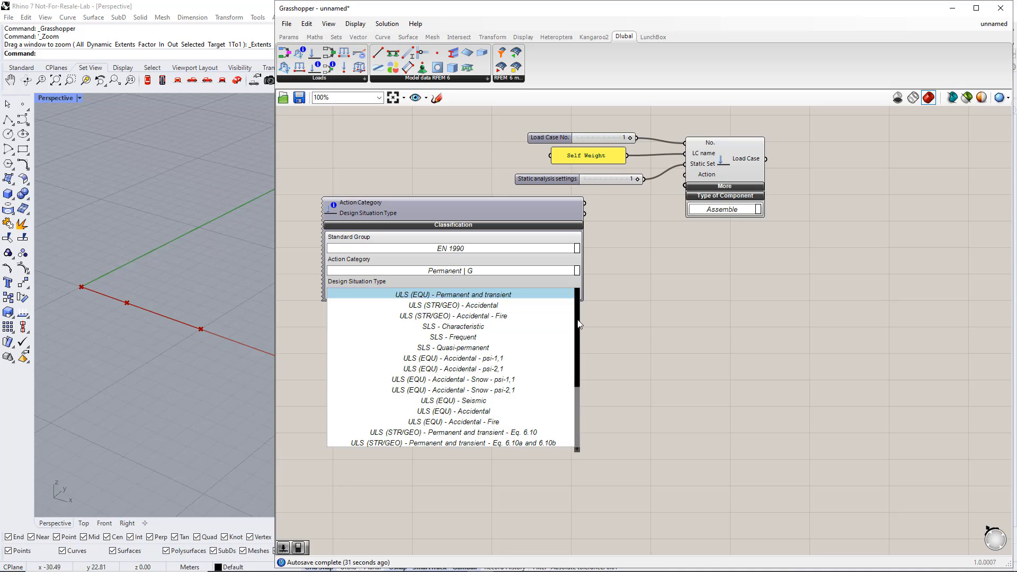
{"action": "scroll", "coordinate": [578, 360], "scroll_direction": "down", "scroll_amount": 2}
{"action": "left_click", "coordinate": [556, 368]}
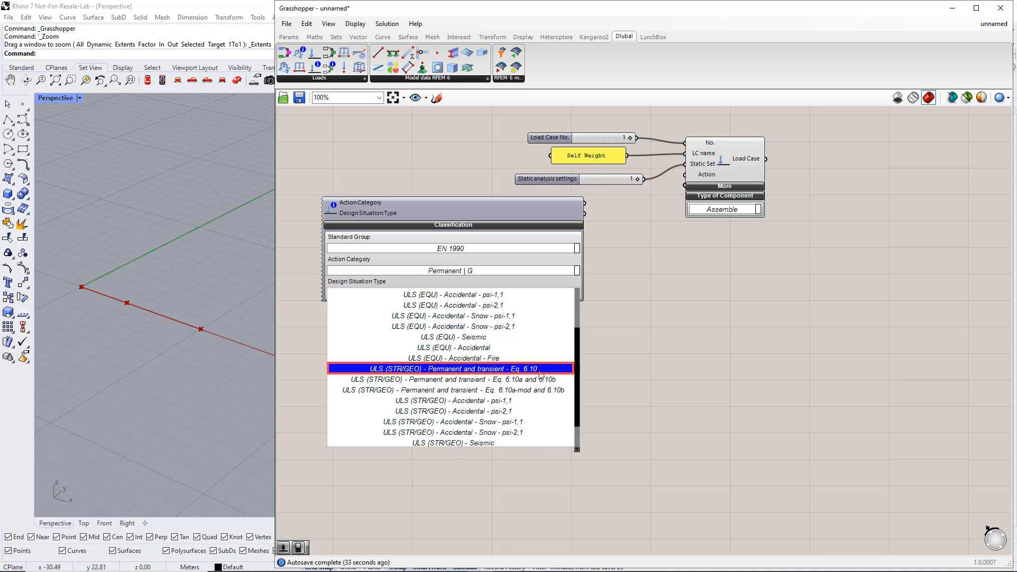
{"action": "left_click_drag", "start_coordinate": [585, 207], "coordinate": [686, 175]}
Step: Expand the Load Case's additional inputs and connect two Boolean toggles set to True to SW active and To Solve
{"action": "left_click", "coordinate": [700, 187]}
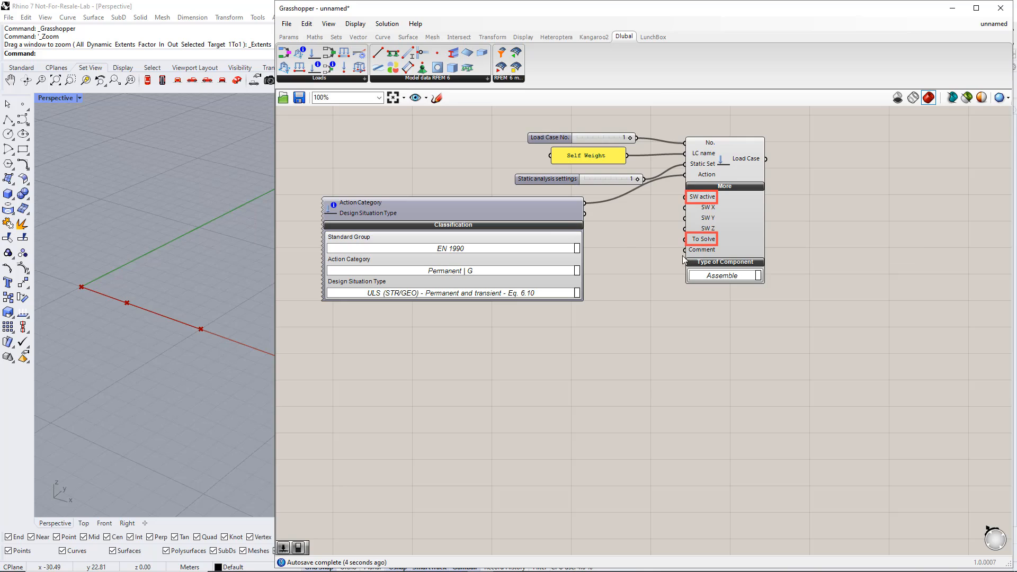
{"action": "left_click", "coordinate": [289, 36]}
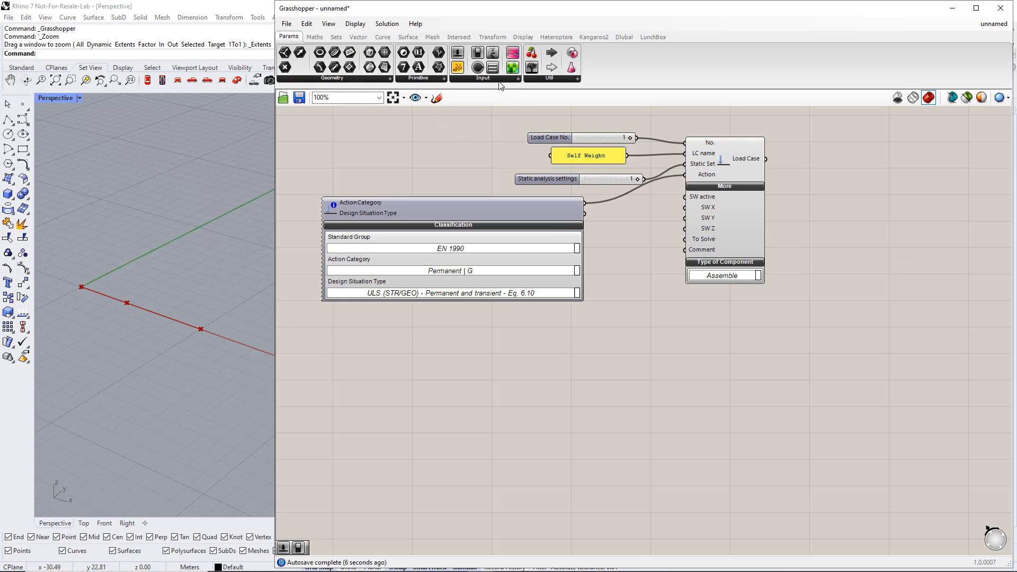
{"action": "left_click", "coordinate": [501, 81]}
{"action": "left_click", "coordinate": [490, 117]}
{"action": "left_click", "coordinate": [636, 252]}
{"action": "scroll", "coordinate": [660, 260], "scroll_direction": "up", "scroll_amount": 3}
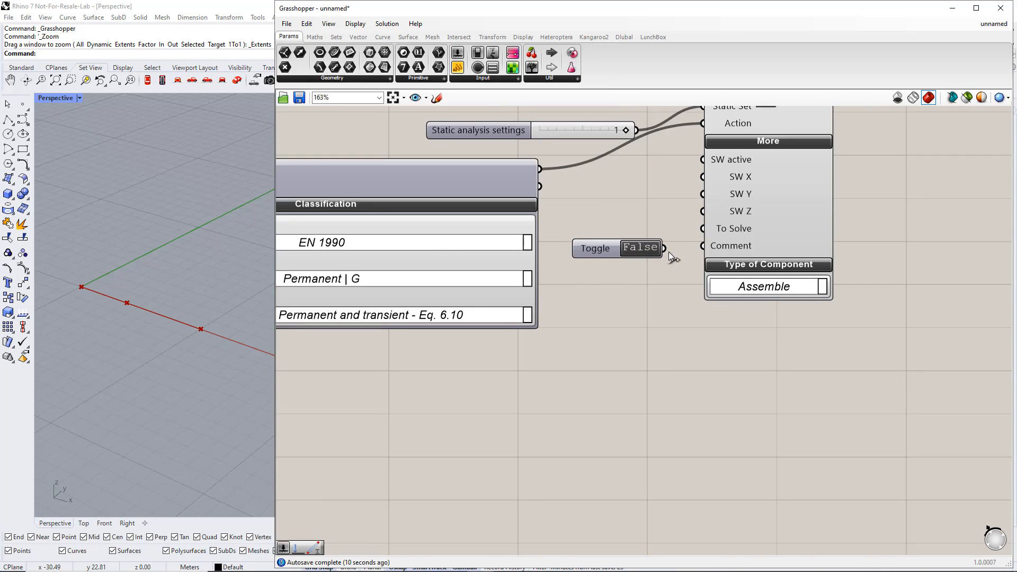
{"action": "left_click_drag", "start_coordinate": [664, 248], "coordinate": [692, 169]}
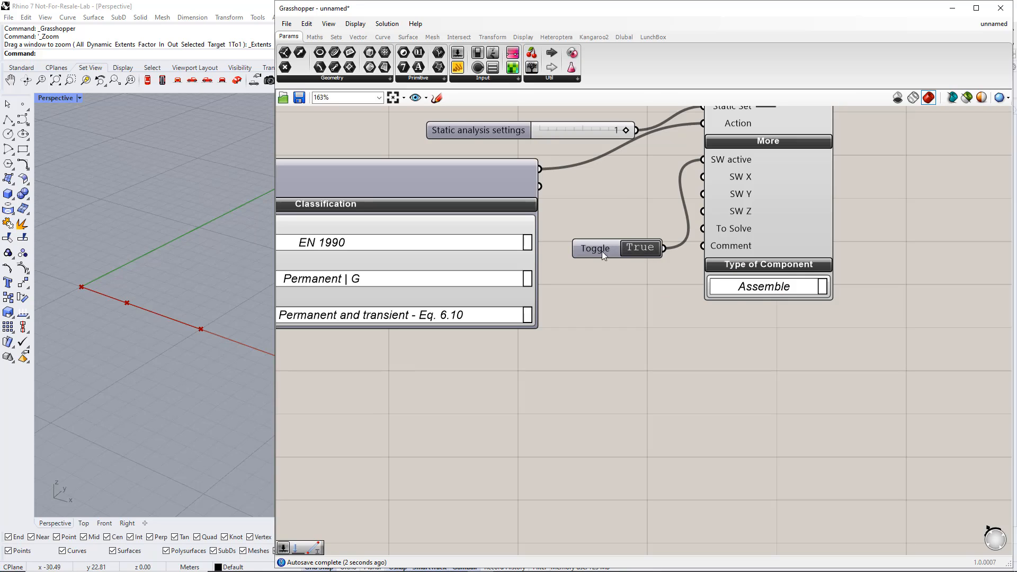
{"action": "left_click_drag", "start_coordinate": [607, 248], "coordinate": [596, 287]}
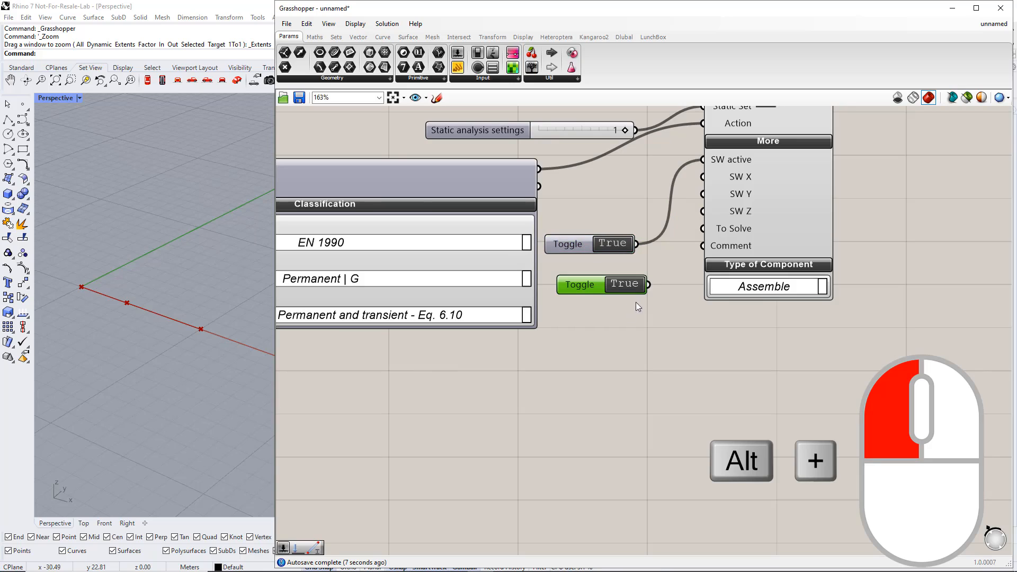
{"action": "left_click_drag", "start_coordinate": [672, 264], "coordinate": [695, 233]}
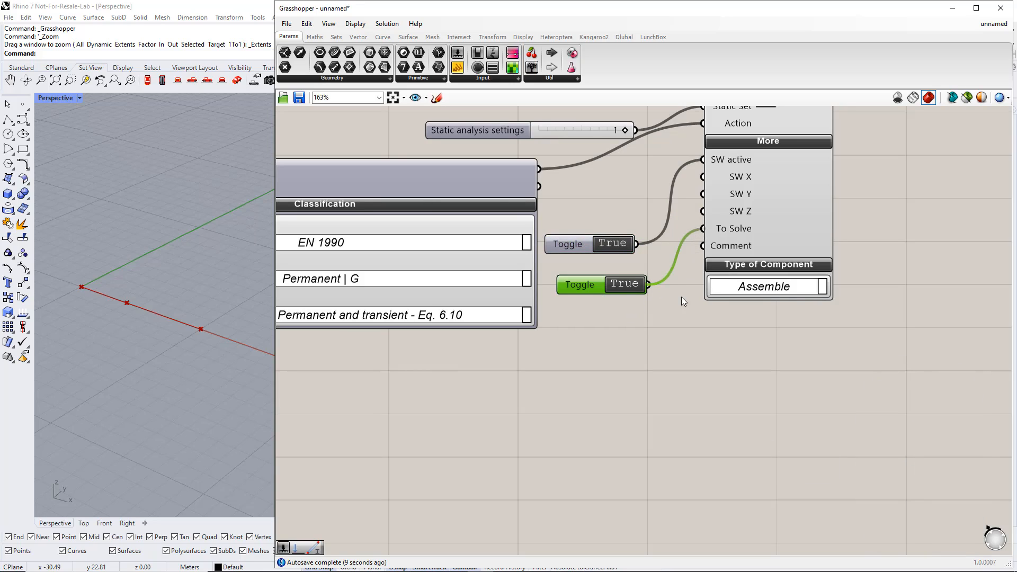
Step: Duplicate the whole Self Weight load case set, including its inputs and classification component, below the original
{"action": "scroll", "coordinate": [669, 322], "scroll_direction": "down", "scroll_amount": 4}
{"action": "scroll", "coordinate": [670, 318], "scroll_direction": "up", "scroll_amount": 1}
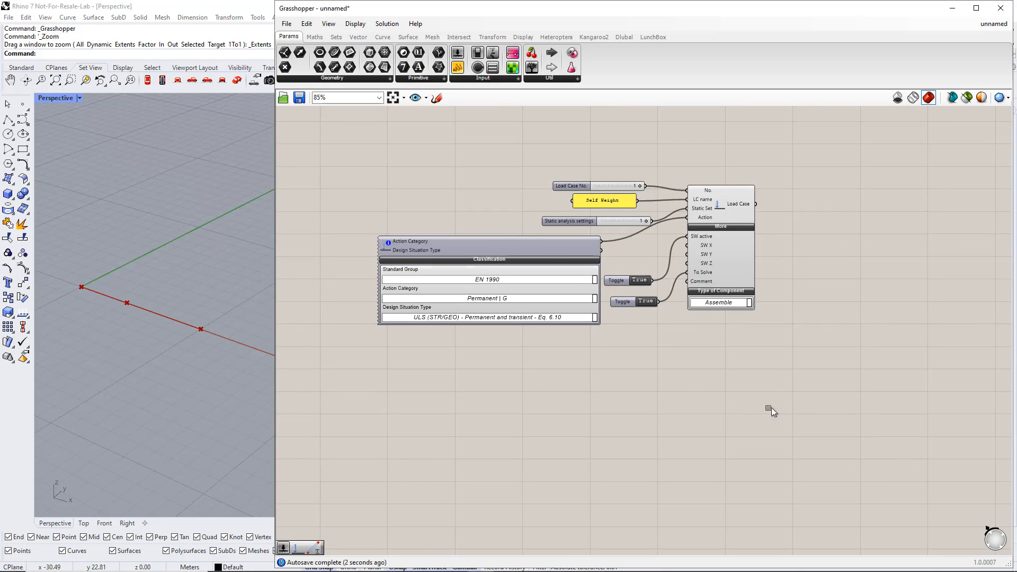
{"action": "left_click_drag", "start_coordinate": [785, 413], "coordinate": [345, 162]}
{"action": "scroll", "coordinate": [370, 202], "scroll_direction": "down", "scroll_amount": 2}
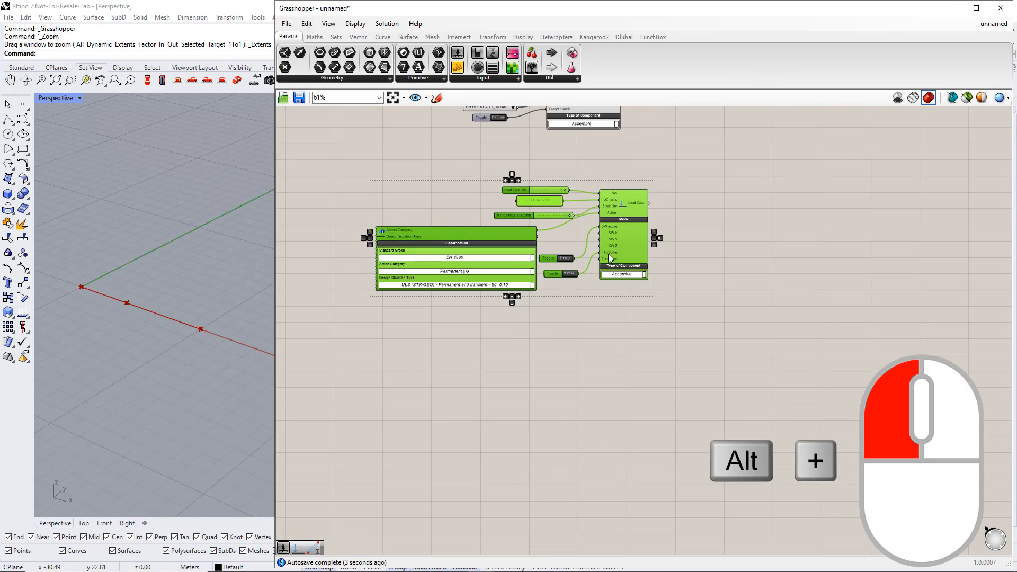
{"action": "left_click_drag", "start_coordinate": [609, 258], "coordinate": [631, 434], "text": "alt"}
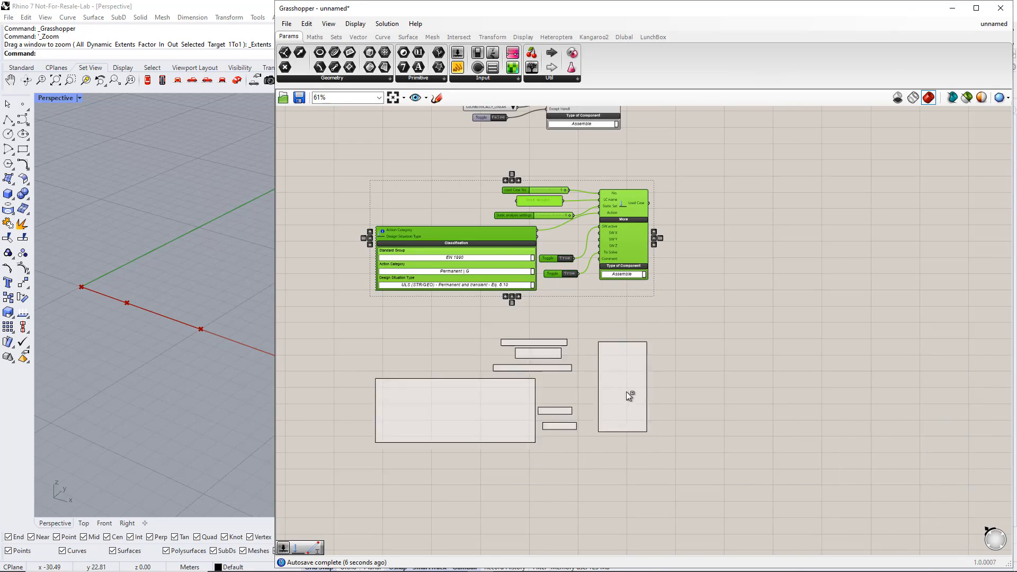
{"action": "left_click", "coordinate": [574, 492]}
Step: Replace the copied load case's number slider with a new slider of value 2 connected to the No. input
{"action": "right_click_drag", "start_coordinate": [574, 491], "coordinate": [549, 370]}
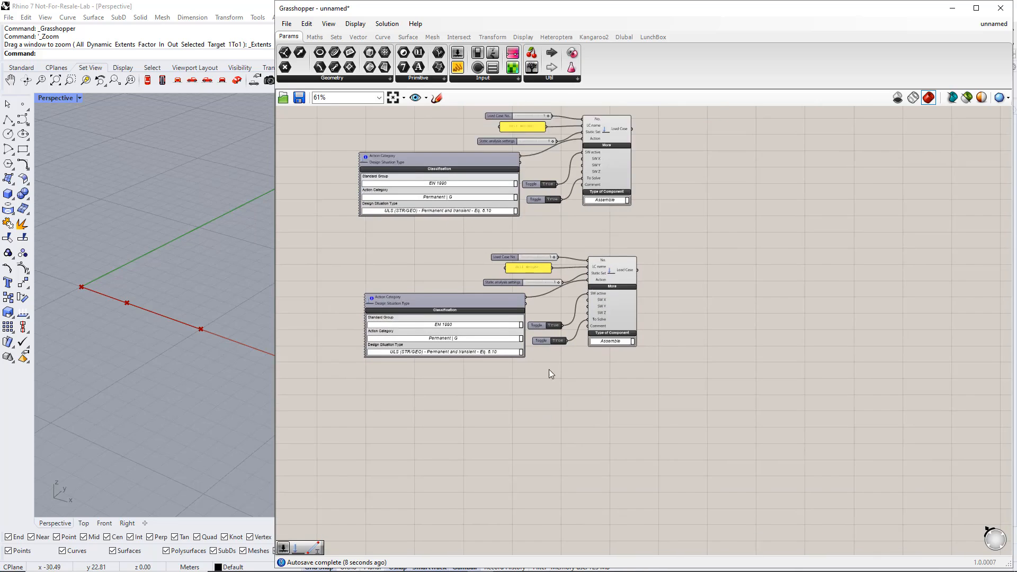
{"action": "scroll", "coordinate": [549, 350], "scroll_direction": "up", "scroll_amount": 3}
{"action": "left_click", "coordinate": [482, 199]}
{"action": "key", "text": "Delete"}
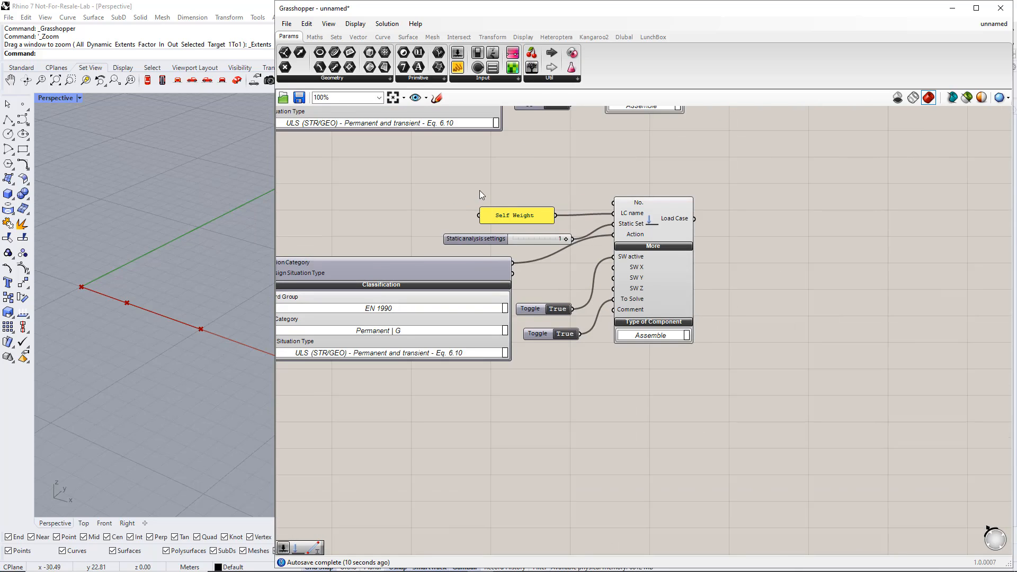
{"action": "double_click", "coordinate": [479, 189]}
{"action": "type", "text": "2"}
{"action": "key", "text": "Return"}
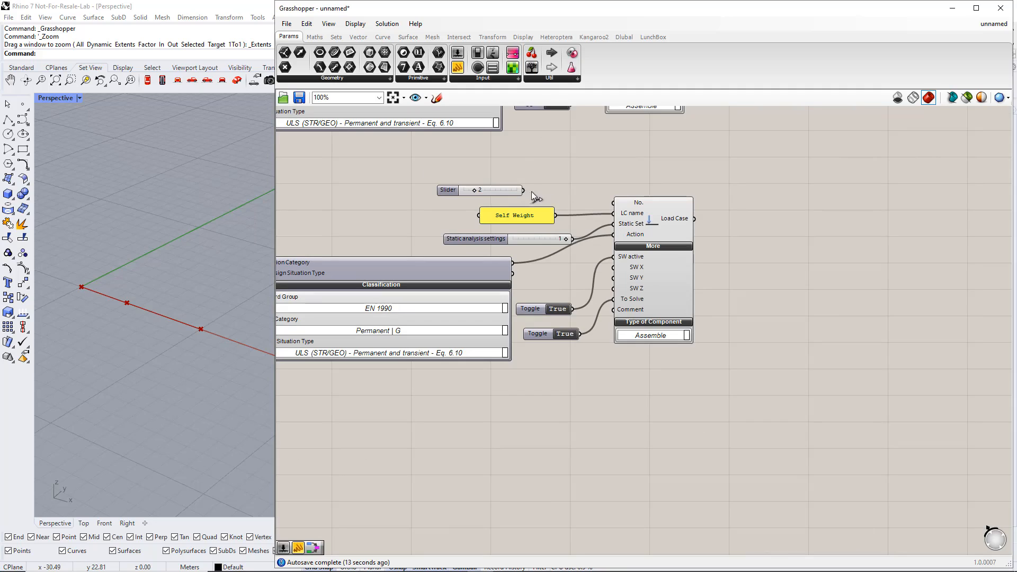
{"action": "left_click_drag", "start_coordinate": [546, 189], "coordinate": [614, 202]}
Step: Change the copied load case's name panel text to "Imposed Load"
{"action": "double_click", "coordinate": [536, 215]}
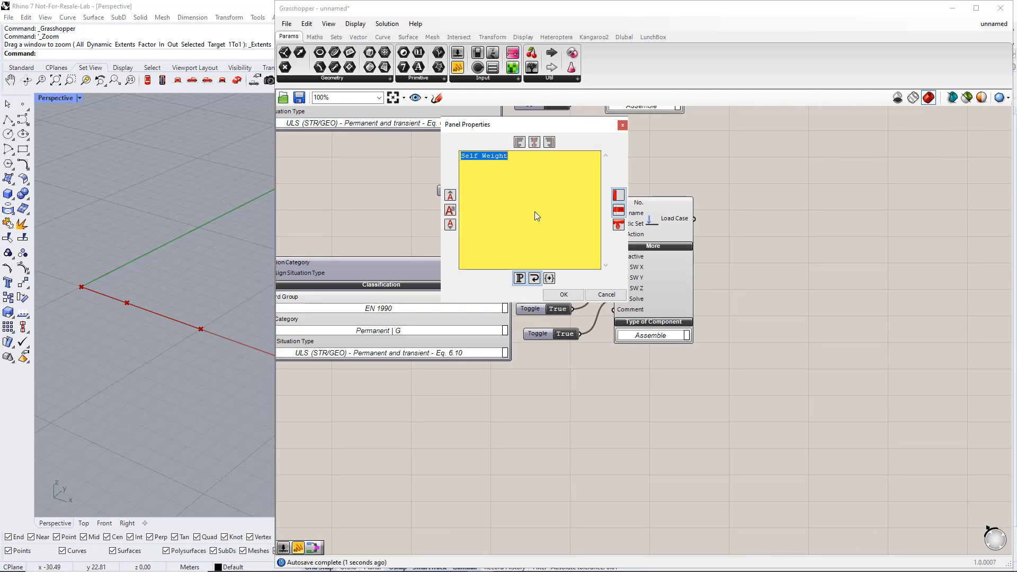
{"action": "type", "text": "I"}
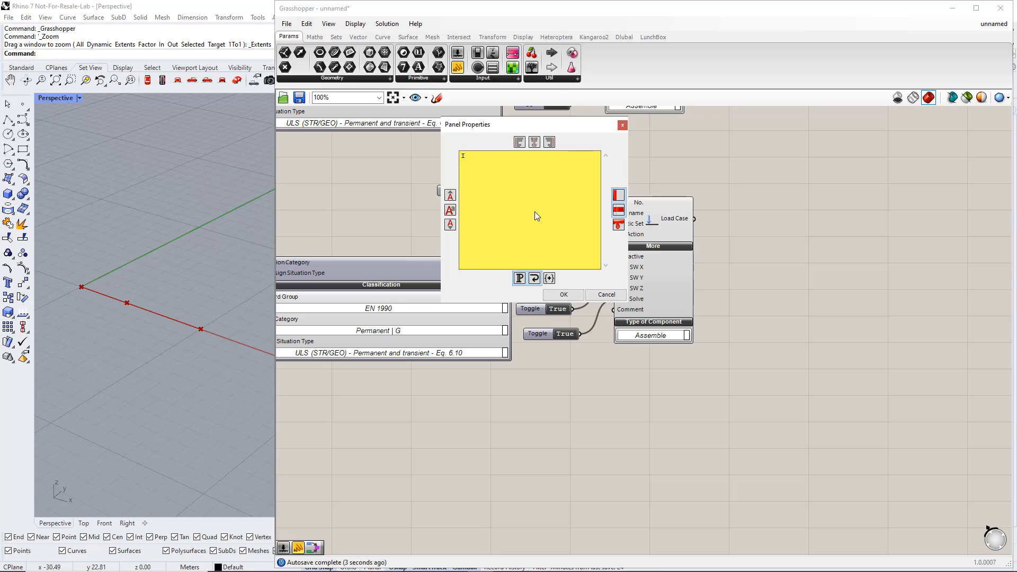
{"action": "type", "text": "mposed Load"}
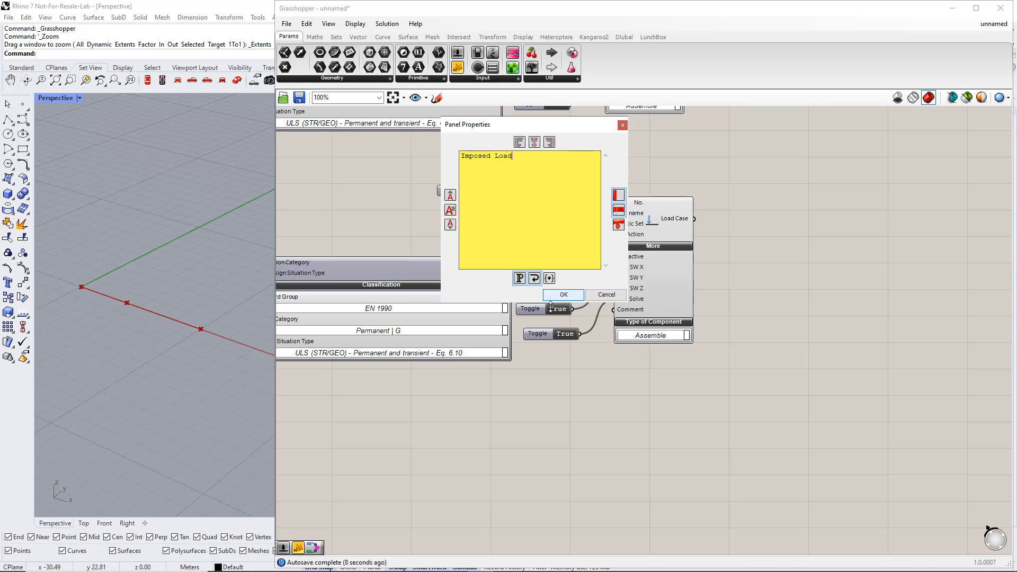
{"action": "left_click", "coordinate": [563, 295]}
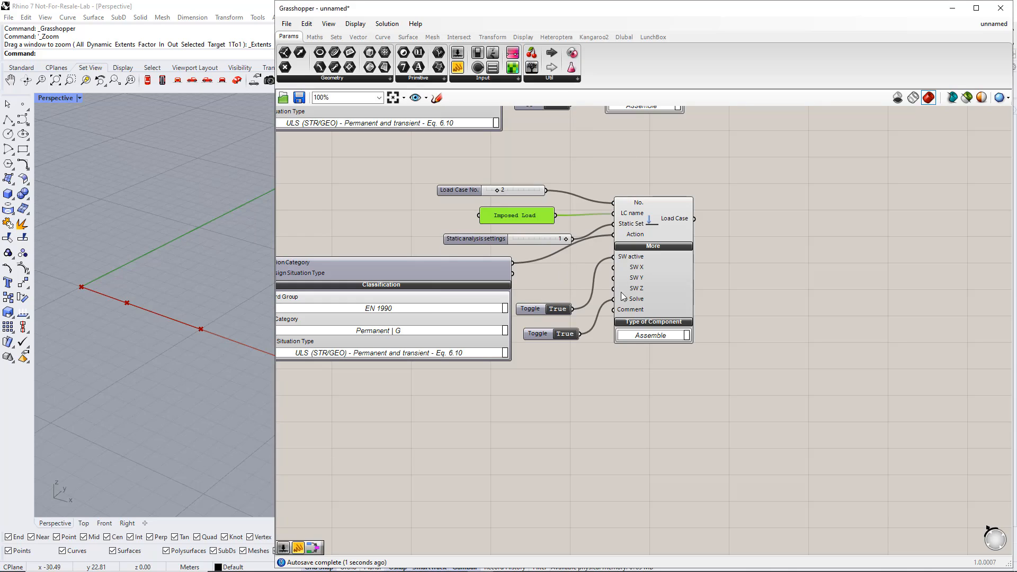
Step: Delete the SW active toggle from the Imposed Load case and shift its Static analysis settings slider slightly away from the component
{"action": "left_click_drag", "start_coordinate": [610, 265], "coordinate": [554, 310], "text": "ctrl"}
{"action": "left_click", "coordinate": [535, 306]}
{"action": "key", "text": "Delete"}
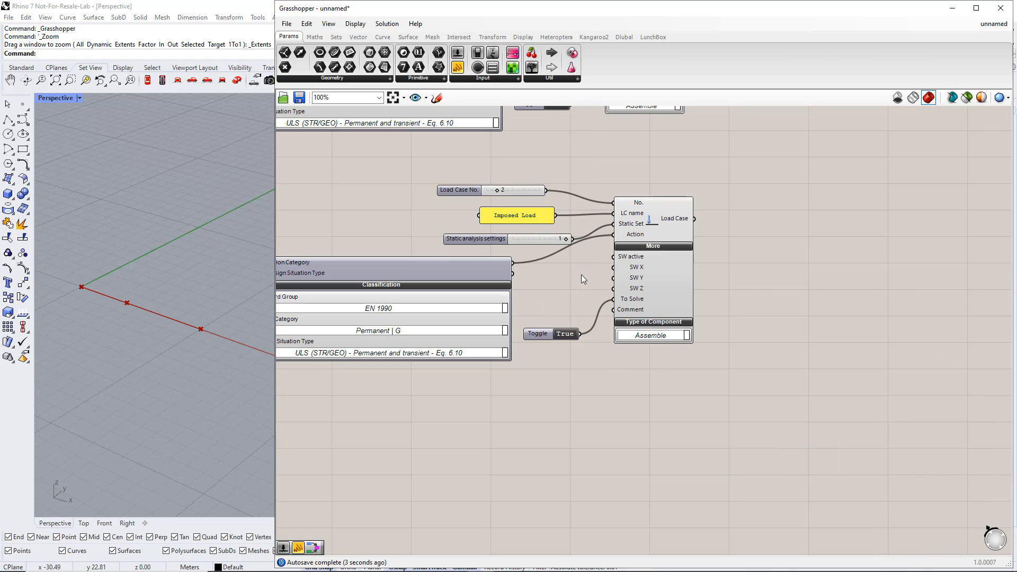
{"action": "left_click_drag", "start_coordinate": [504, 240], "coordinate": [486, 238]}
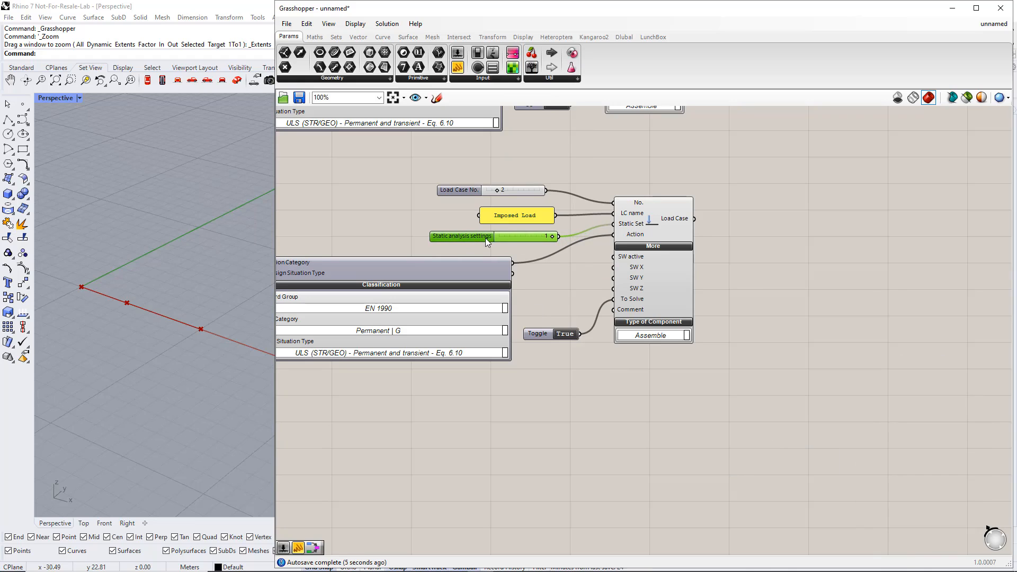
Step: Set the Imposed Load classification's action category to Imposed loads - category A: domestic, residential areas | QI A
{"action": "right_click_drag", "start_coordinate": [567, 404], "coordinate": [596, 267]}
{"action": "scroll", "coordinate": [638, 377], "scroll_direction": "down", "scroll_amount": 2}
{"action": "scroll", "coordinate": [602, 345], "scroll_direction": "up", "scroll_amount": 1}
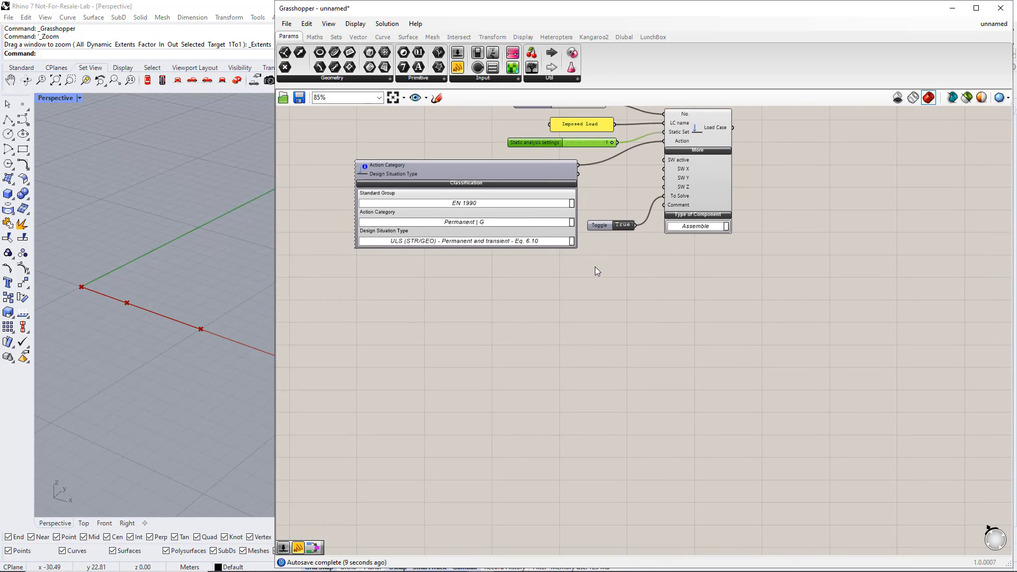
{"action": "left_click", "coordinate": [571, 223]}
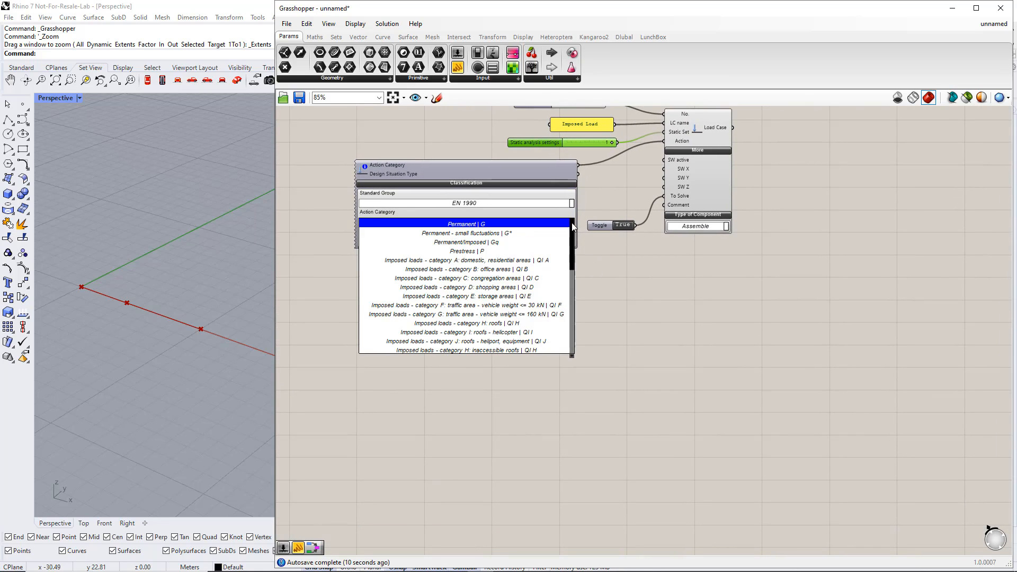
{"action": "left_click", "coordinate": [554, 260]}
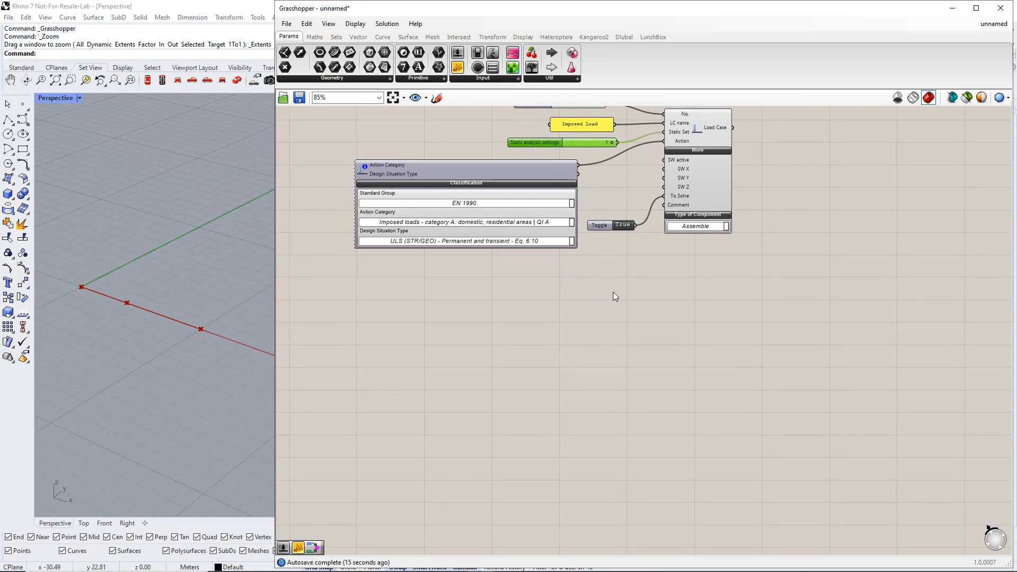
Step: Move the green RFEM export group beside the load cases and add Static Analysis Settings and both Load Case outputs to its Input
{"action": "scroll", "coordinate": [698, 294], "scroll_direction": "down", "scroll_amount": 5}
{"action": "right_click_drag", "start_coordinate": [793, 240], "coordinate": [537, 433]}
{"action": "left_click_drag", "start_coordinate": [634, 144], "coordinate": [633, 359]}
{"action": "scroll", "coordinate": [625, 355], "scroll_direction": "up", "scroll_amount": 2}
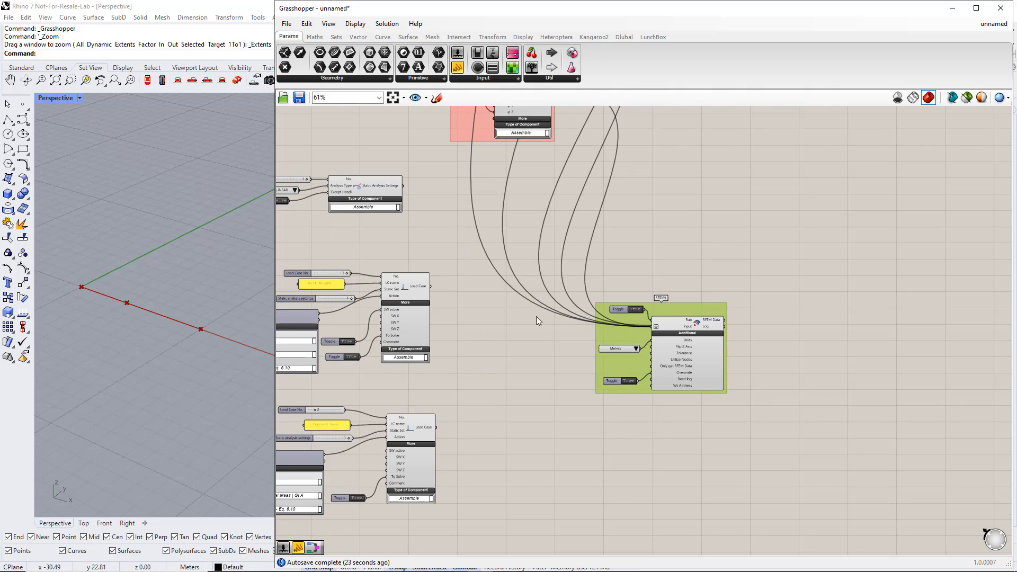
{"action": "left_click_drag", "start_coordinate": [404, 185], "coordinate": [654, 326], "text": "shift"}
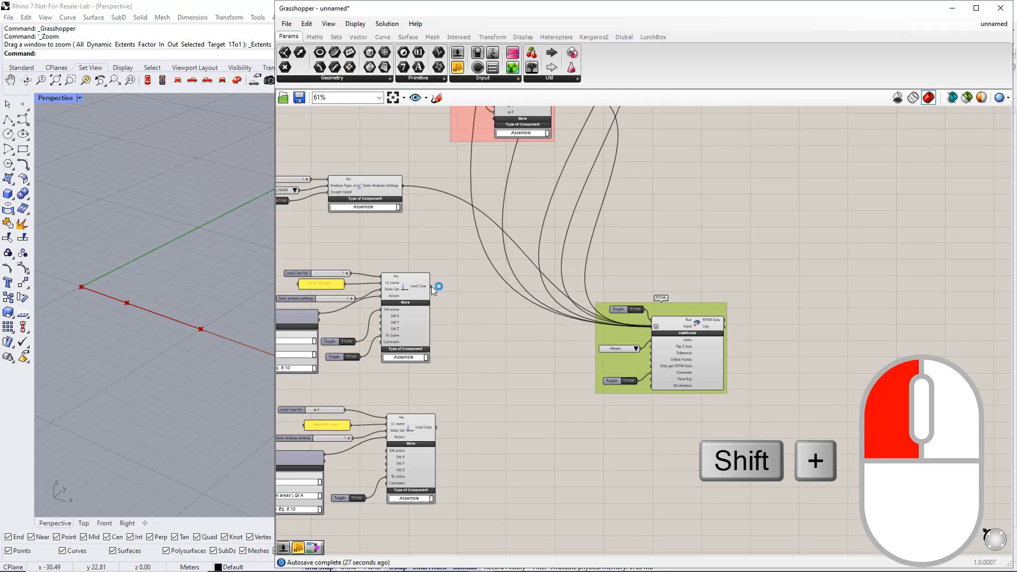
{"action": "left_click_drag", "start_coordinate": [432, 286], "coordinate": [653, 326], "text": "shift"}
{"action": "left_click_drag", "start_coordinate": [436, 427], "coordinate": [651, 349], "text": "shift"}
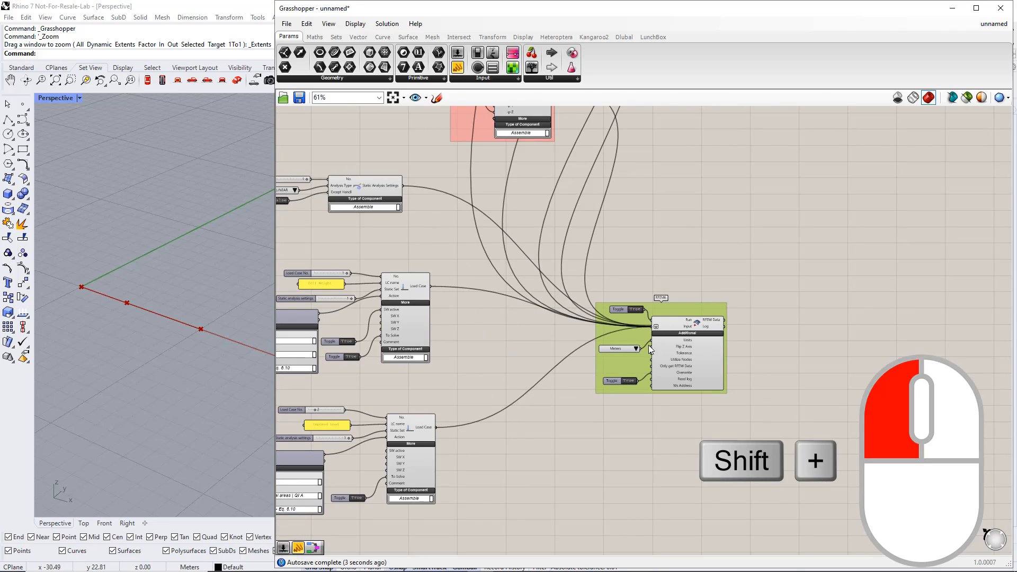
Step: Switch the RFEM export component's Run toggle to False
{"action": "scroll", "coordinate": [608, 434], "scroll_direction": "down", "scroll_amount": 3}
{"action": "scroll", "coordinate": [618, 293], "scroll_direction": "up", "scroll_amount": 3}
{"action": "double_click", "coordinate": [621, 295]}
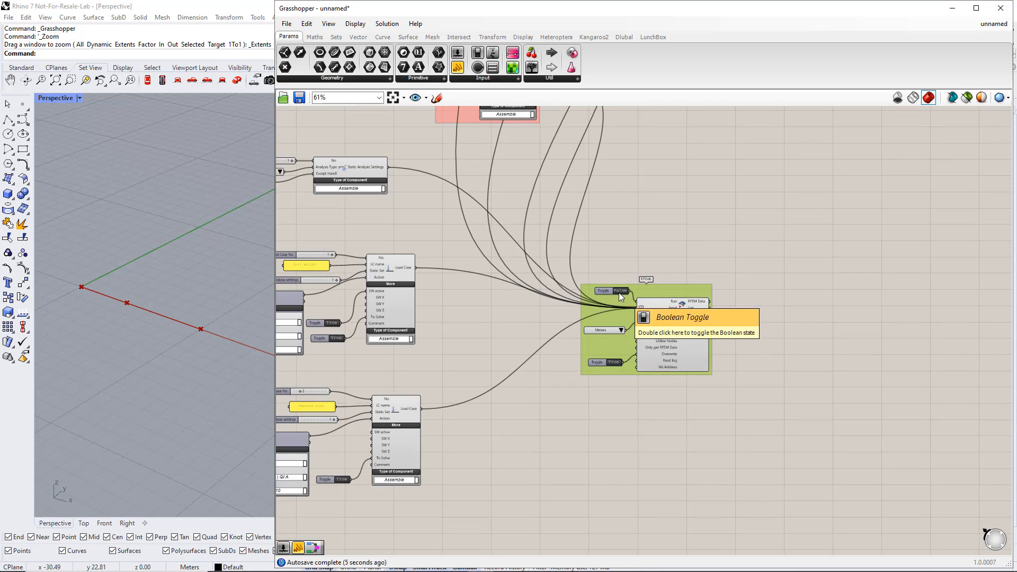
Step: Place a Dlubal Design Situation component on the empty canvas below the Imposed Load case
{"action": "scroll", "coordinate": [609, 313], "scroll_direction": "down", "scroll_amount": 3}
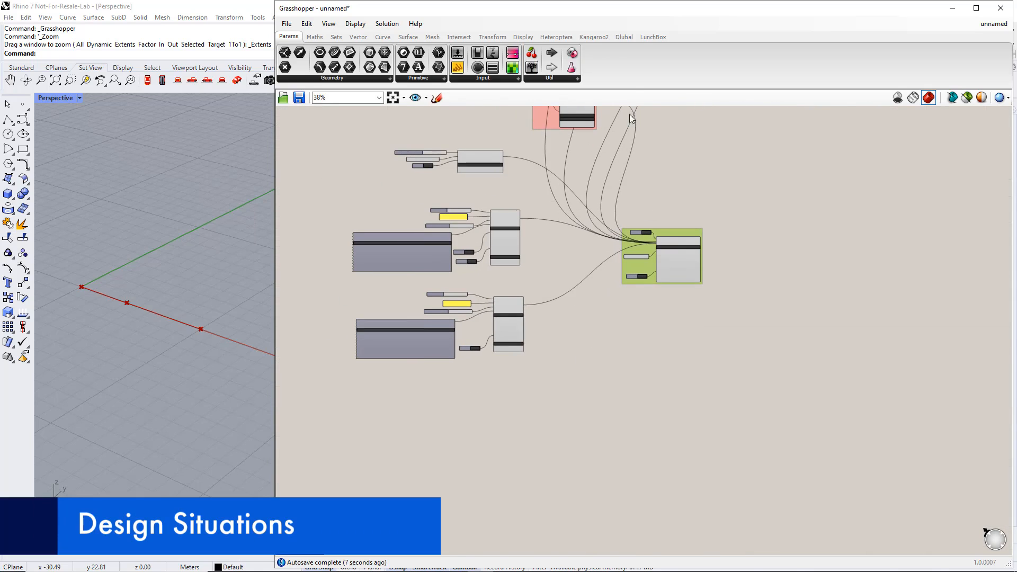
{"action": "left_click", "coordinate": [625, 37]}
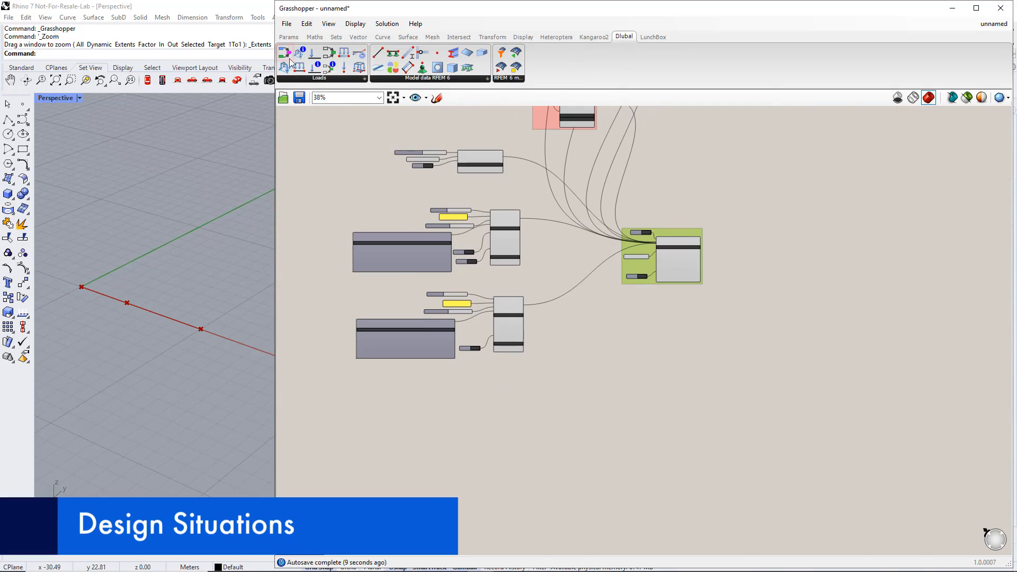
{"action": "left_click_drag", "start_coordinate": [289, 56], "coordinate": [601, 454]}
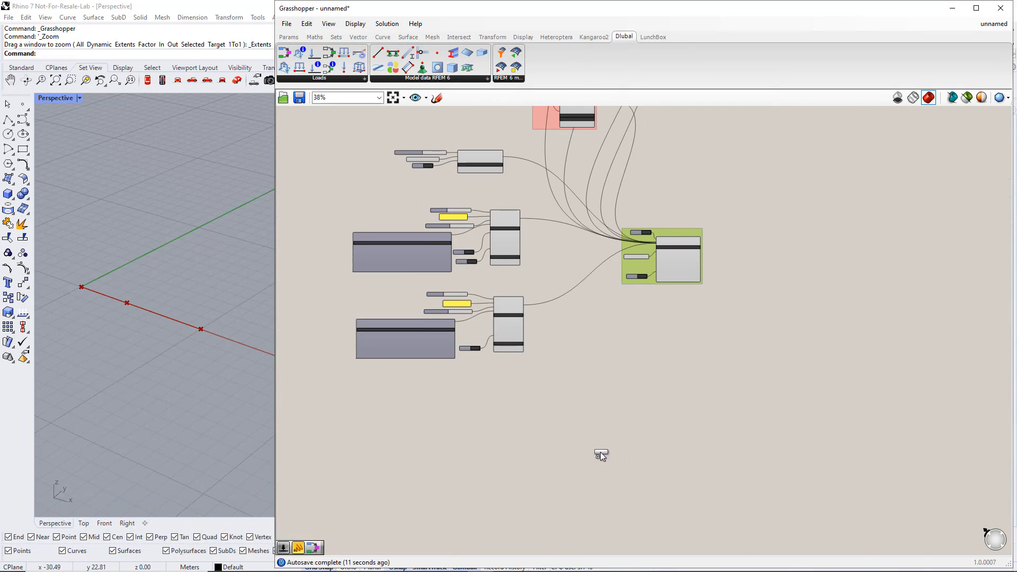
{"action": "left_click_drag", "start_coordinate": [548, 408], "coordinate": [562, 418]}
{"action": "scroll", "coordinate": [551, 450], "scroll_direction": "up", "scroll_amount": 2}
{"action": "right_click_drag", "start_coordinate": [552, 450], "coordinate": [663, 361]}
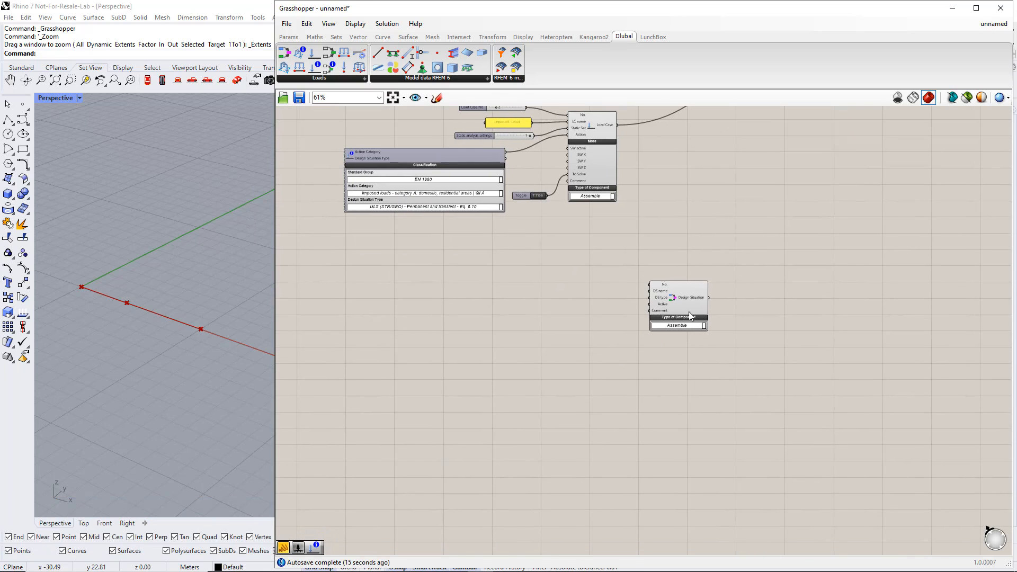
{"action": "left_click_drag", "start_coordinate": [684, 300], "coordinate": [644, 290]}
{"action": "left_click", "coordinate": [583, 344]}
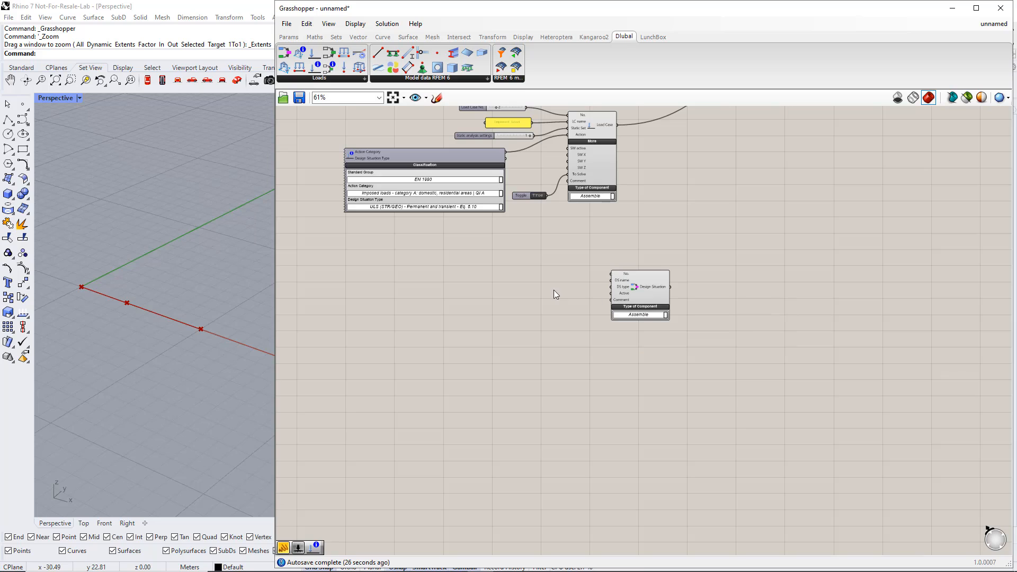
Step: Add a number slider with value 1 and connect it to the Design Situation's No. input
{"action": "scroll", "coordinate": [572, 281], "scroll_direction": "up", "scroll_amount": 1}
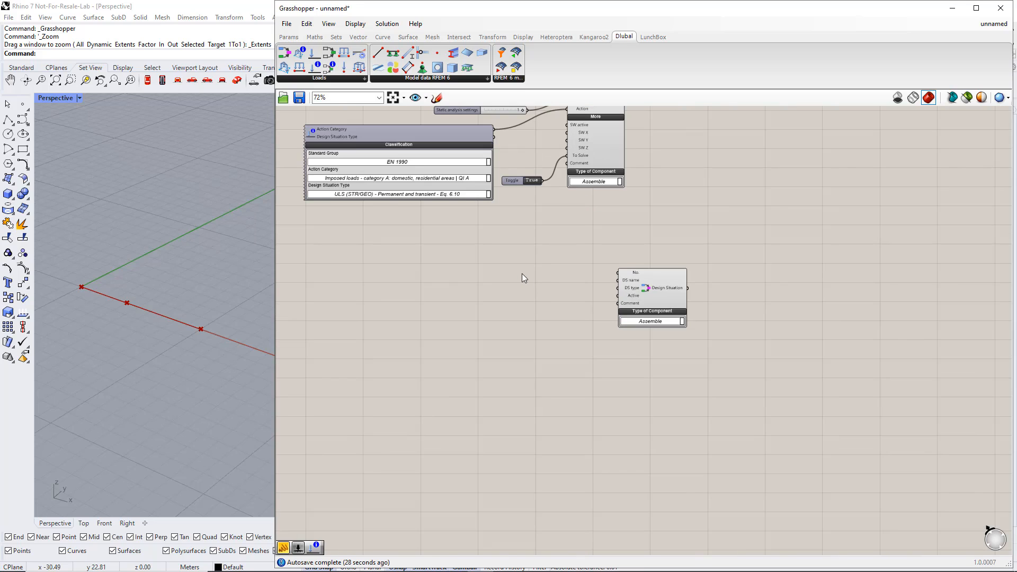
{"action": "double_click", "coordinate": [516, 272]}
{"action": "type", "text": "slider"}
{"action": "key", "text": "Return"}
{"action": "left_click_drag", "start_coordinate": [547, 272], "coordinate": [618, 273]}
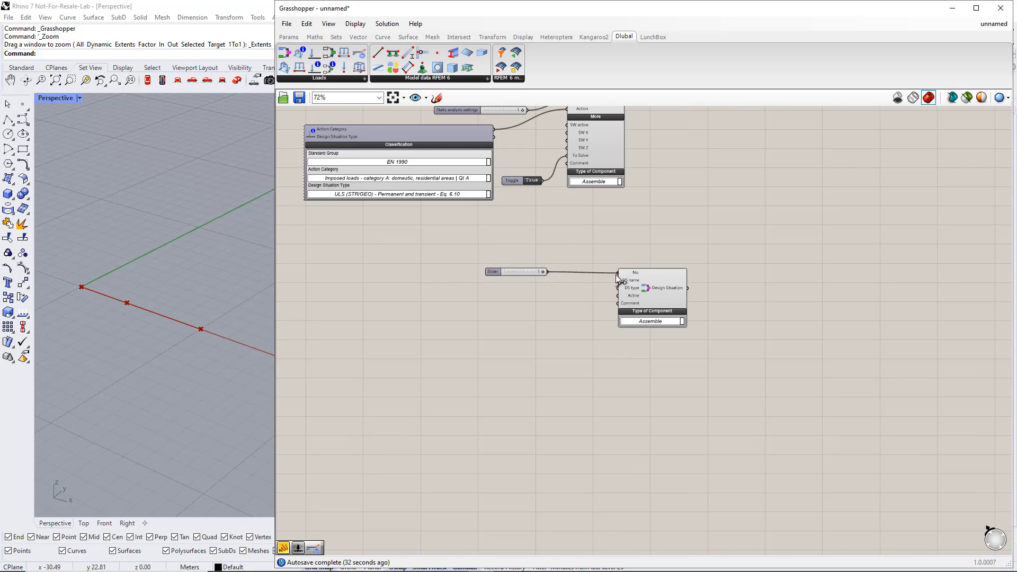
Step: Add a compact text panel reading "ULS" below the number slider and connect it to the Design Situation's DS name input
{"action": "left_click", "coordinate": [289, 37]}
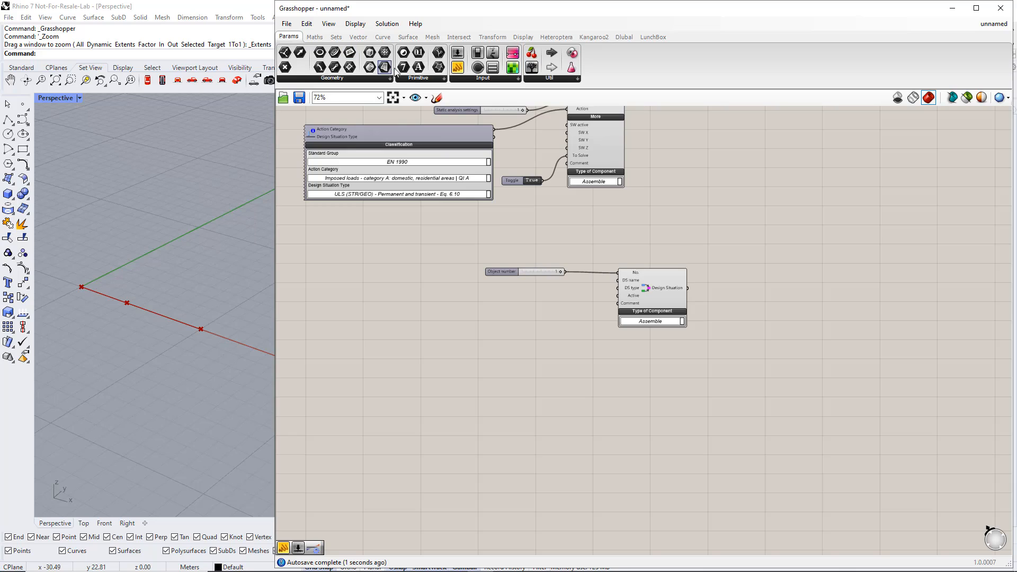
{"action": "left_click_drag", "start_coordinate": [458, 67], "coordinate": [467, 230]}
{"action": "double_click", "coordinate": [534, 292]}
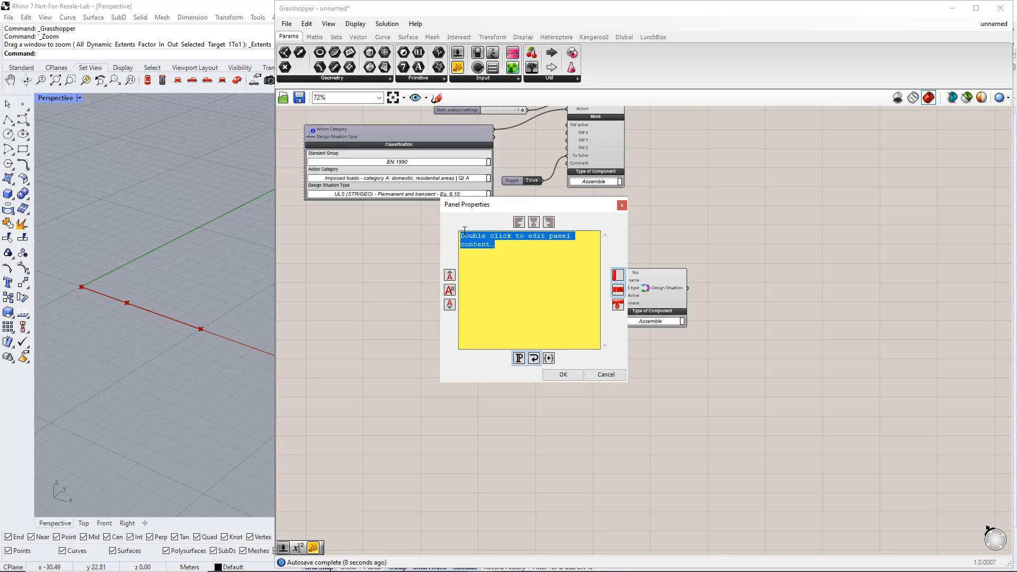
{"action": "type", "text": "ULS"}
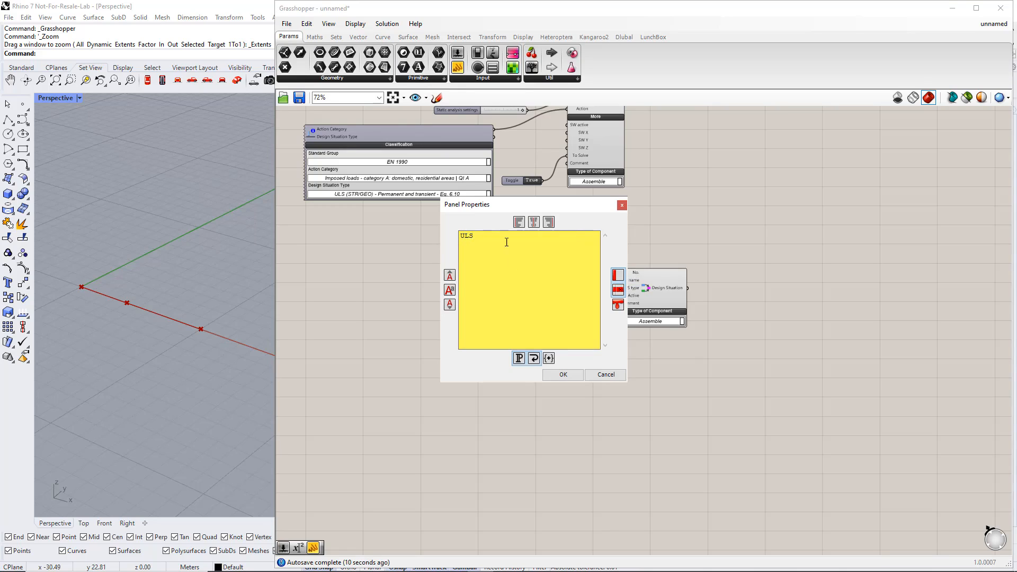
{"action": "left_click", "coordinate": [562, 373]}
{"action": "scroll", "coordinate": [577, 284], "scroll_direction": "up", "scroll_amount": 3}
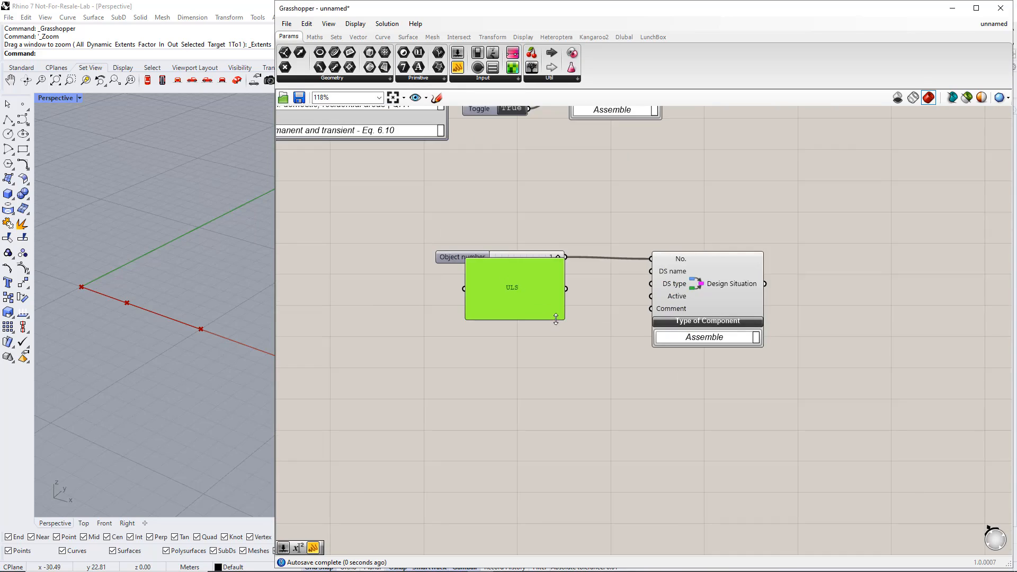
{"action": "mouse_move", "coordinate": [565, 320]}
{"action": "left_mouse_down"}
{"action": "mouse_move", "coordinate": [548, 286]}
{"action": "mouse_move", "coordinate": [562, 298]}
{"action": "mouse_move", "coordinate": [652, 273]}
{"action": "left_mouse_up"}
{"action": "left_click_drag", "start_coordinate": [546, 287], "coordinate": [546, 281]}
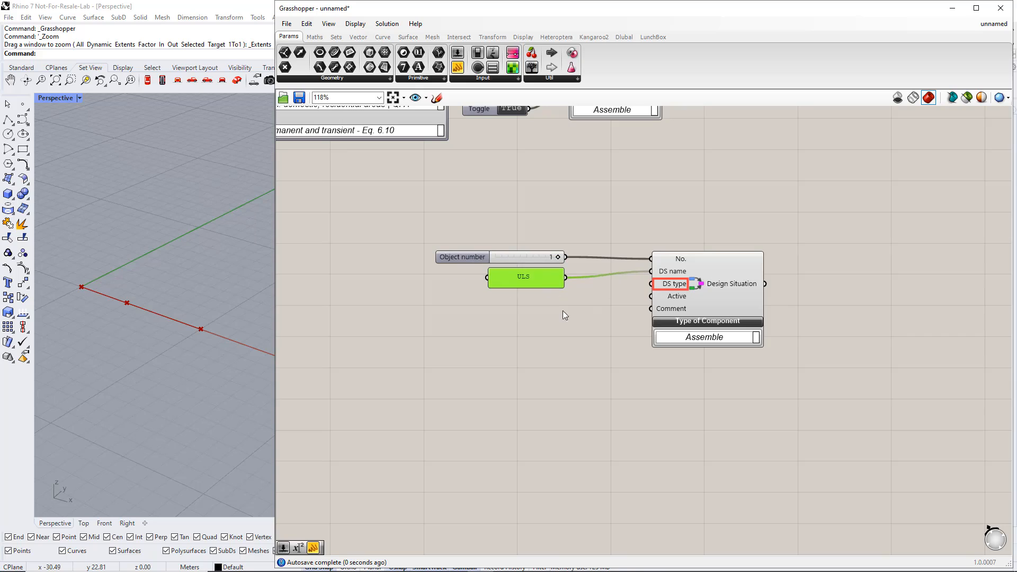
{"action": "left_click", "coordinate": [563, 310]}
Step: Place a Load Case Classification component below the ULS panel and set its Standard Group to EN 1990
{"action": "left_click", "coordinate": [624, 37]}
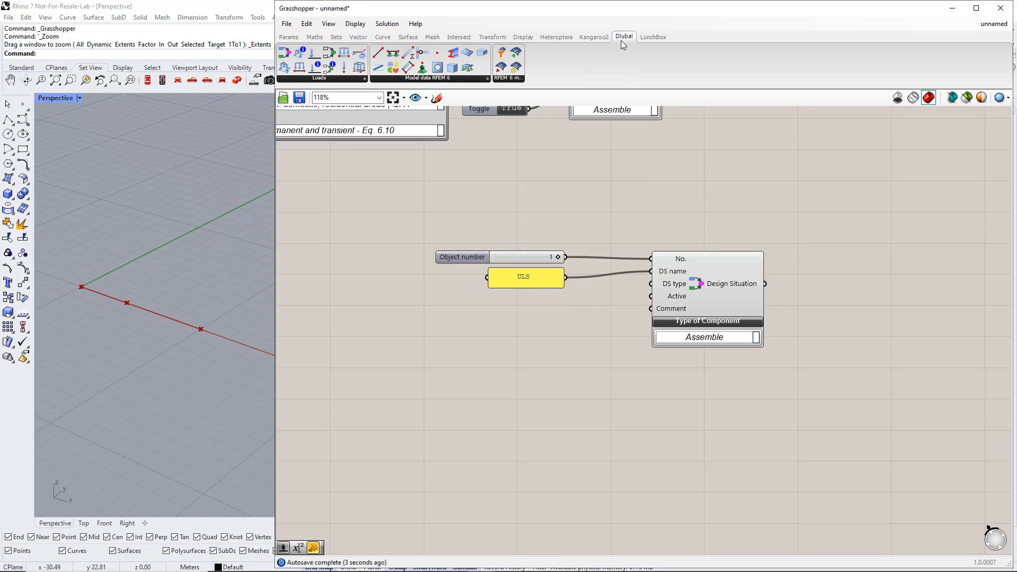
{"action": "left_click_drag", "start_coordinate": [311, 68], "coordinate": [417, 346]}
{"action": "right_click_drag", "start_coordinate": [476, 393], "coordinate": [585, 316]}
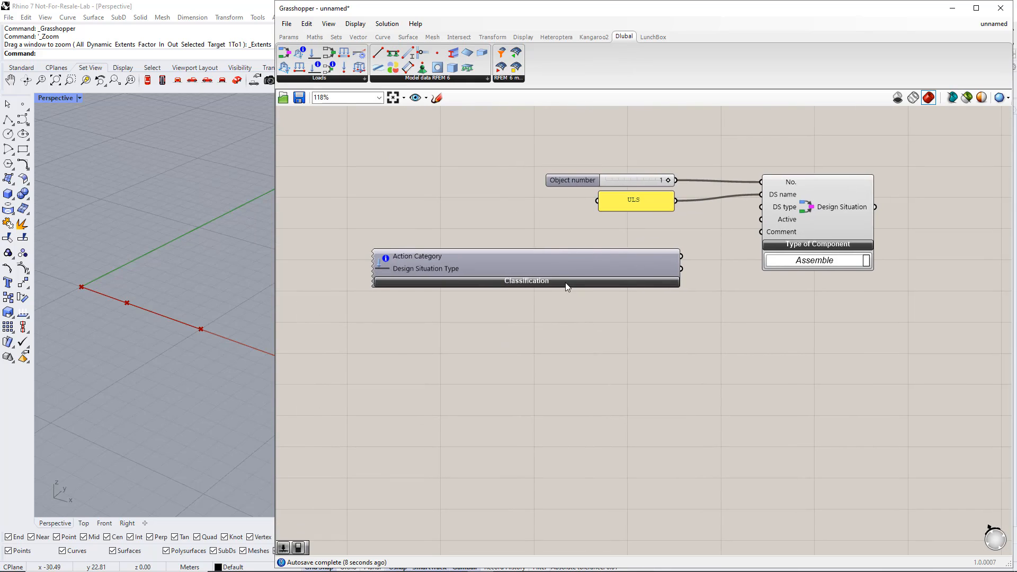
{"action": "left_click", "coordinate": [565, 282]}
{"action": "left_click", "coordinate": [673, 312]}
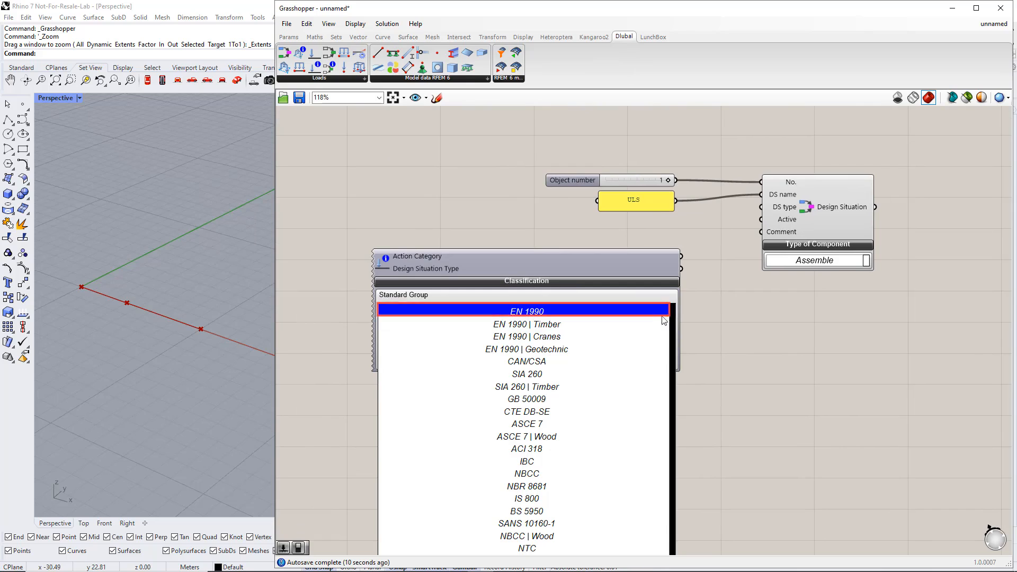
{"action": "left_click", "coordinate": [629, 313]}
Step: Set the new Classification component's Design Situation Type to ULS (STR/GEO) - Permanent and transient - Eq. 6.10
{"action": "right_click_drag", "start_coordinate": [647, 338], "coordinate": [640, 239]}
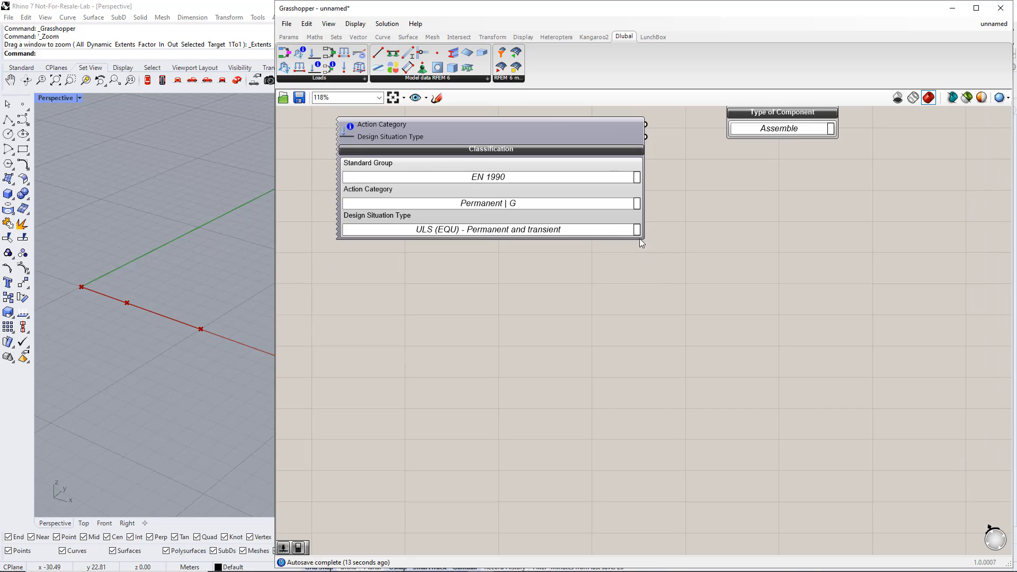
{"action": "left_click", "coordinate": [635, 208]}
{"action": "left_click", "coordinate": [641, 221]}
{"action": "left_click", "coordinate": [638, 229]}
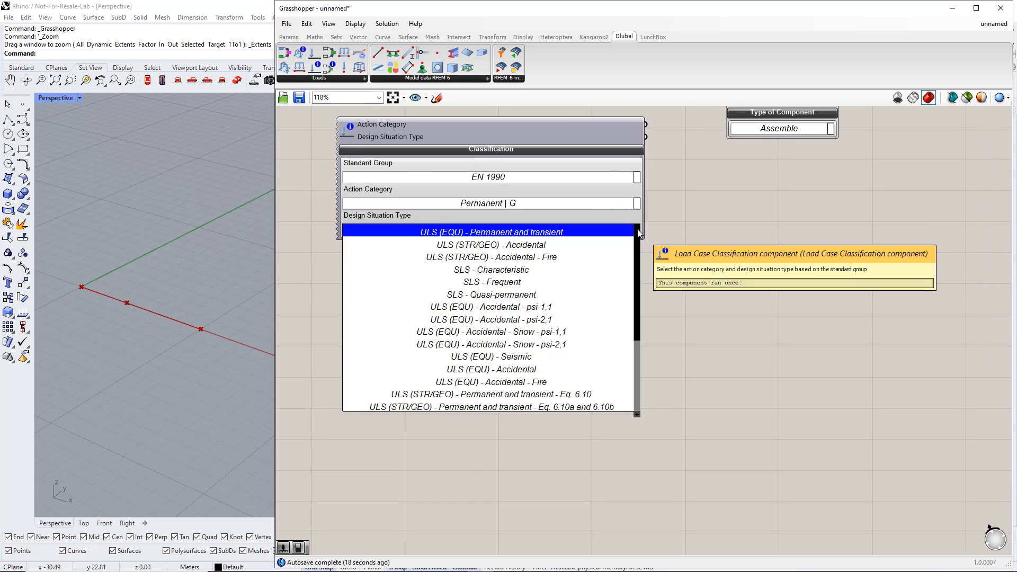
{"action": "left_click", "coordinate": [581, 395]}
Step: Connect the Classification's Design Situation Type output to the DS type input and move the component close beside the Design Situation
{"action": "scroll", "coordinate": [579, 392], "scroll_direction": "down", "scroll_amount": 2}
{"action": "right_click_drag", "start_coordinate": [665, 307], "coordinate": [568, 416]}
{"action": "scroll", "coordinate": [570, 337], "scroll_direction": "up", "scroll_amount": 1}
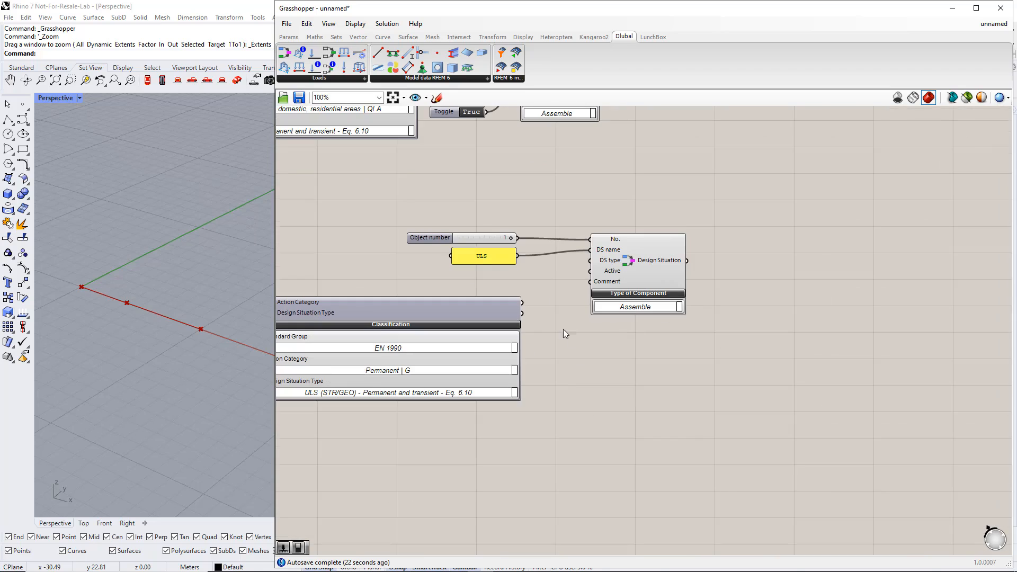
{"action": "left_click_drag", "start_coordinate": [523, 316], "coordinate": [583, 264]}
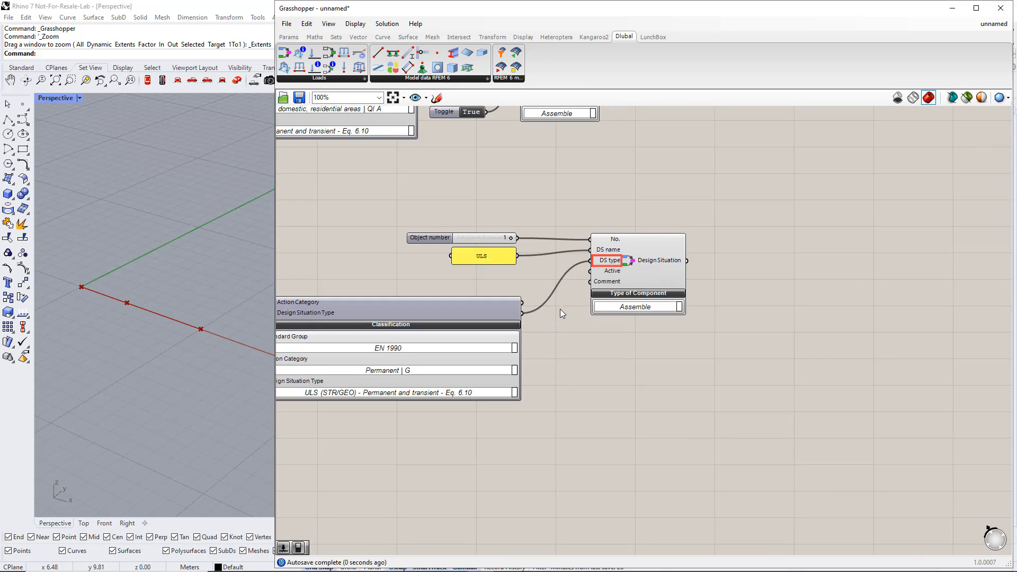
{"action": "left_click_drag", "start_coordinate": [491, 307], "coordinate": [529, 282]}
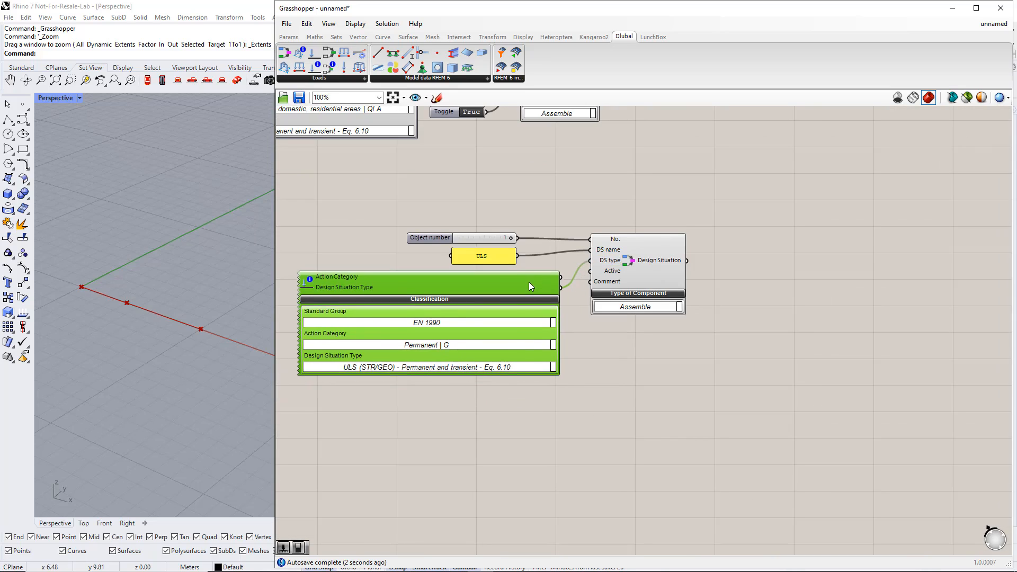
{"action": "left_click", "coordinate": [489, 385]}
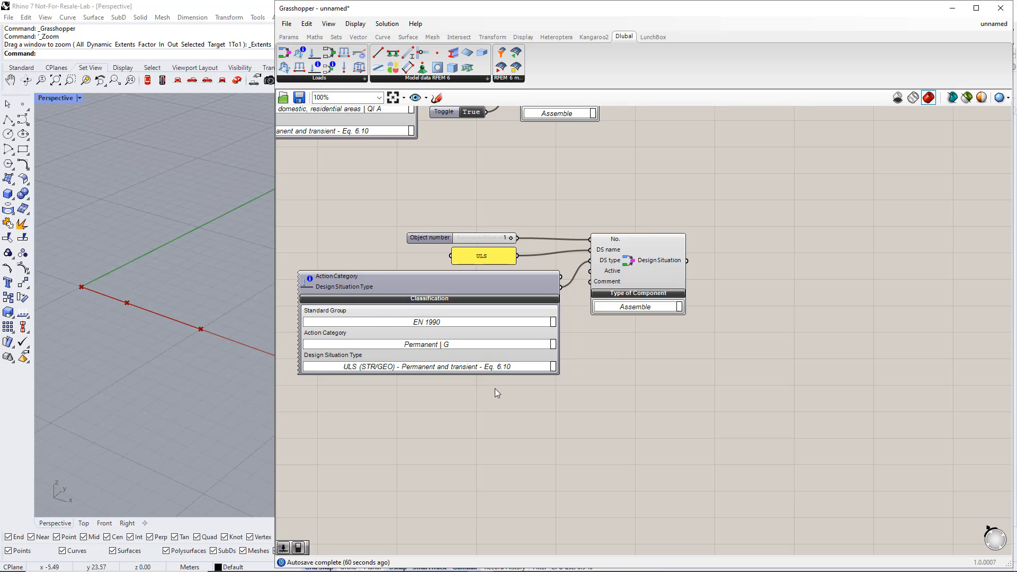
Step: Duplicate the Design Situation with its slider, ULS panel and Classification component, placing the copy directly below the original
{"action": "scroll", "coordinate": [591, 357], "scroll_direction": "down", "scroll_amount": 2}
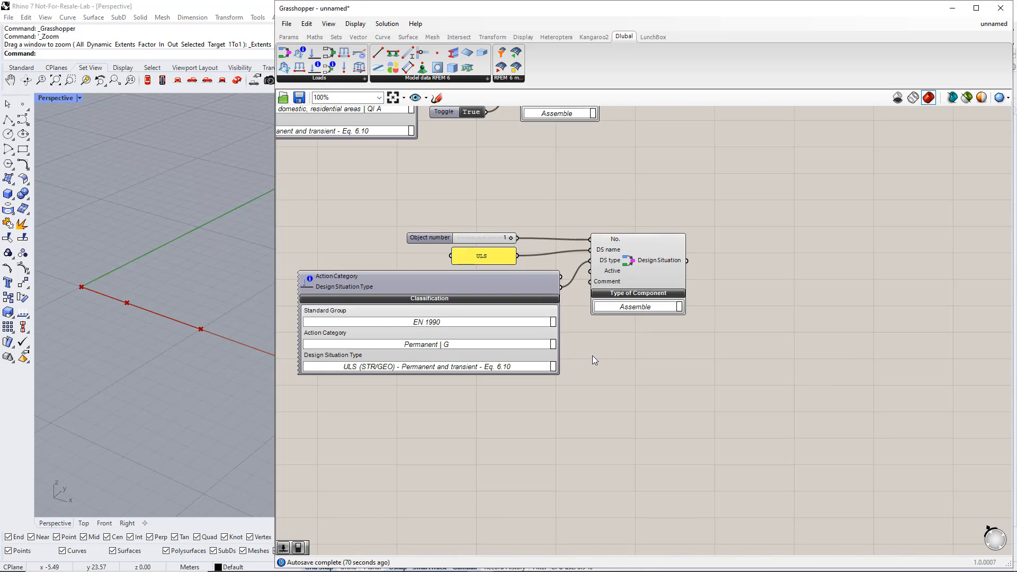
{"action": "scroll", "coordinate": [593, 356], "scroll_direction": "up", "scroll_amount": 2}
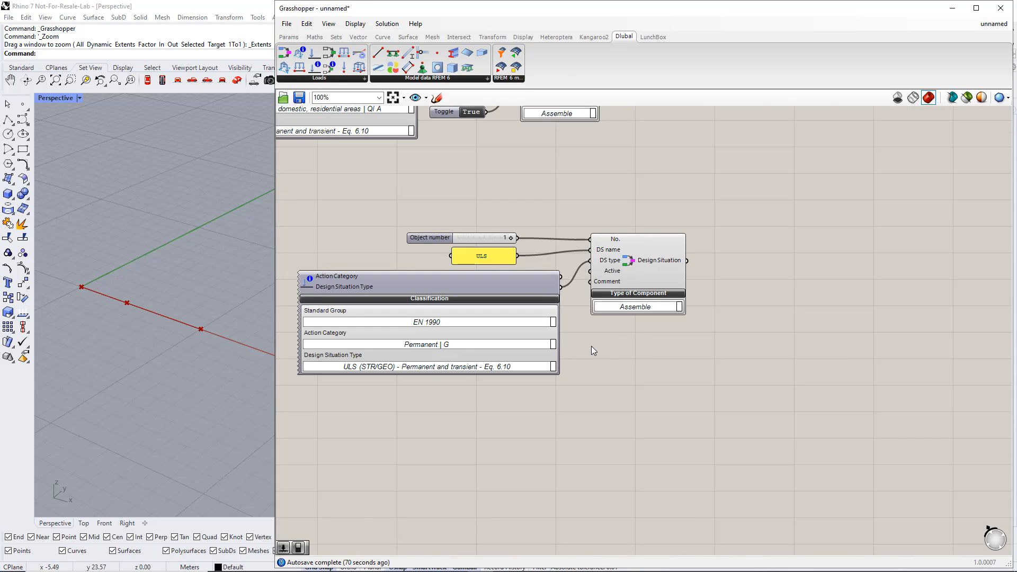
{"action": "scroll", "coordinate": [592, 345], "scroll_direction": "down", "scroll_amount": 3}
{"action": "left_click_drag", "start_coordinate": [667, 446], "coordinate": [354, 273]}
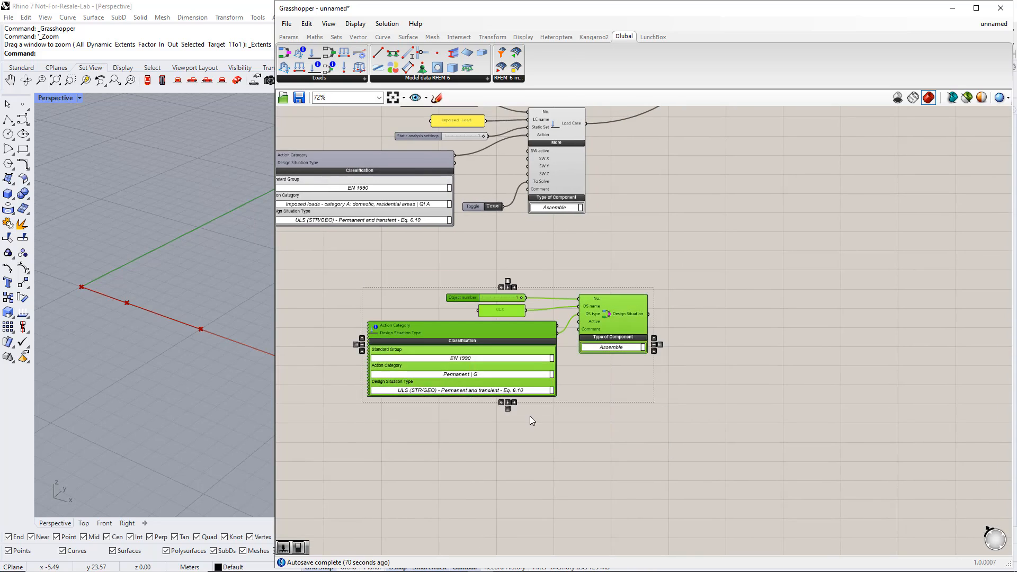
{"action": "right_click_drag", "start_coordinate": [531, 415], "coordinate": [570, 351]}
{"action": "left_click_drag", "start_coordinate": [653, 256], "coordinate": [583, 387]}
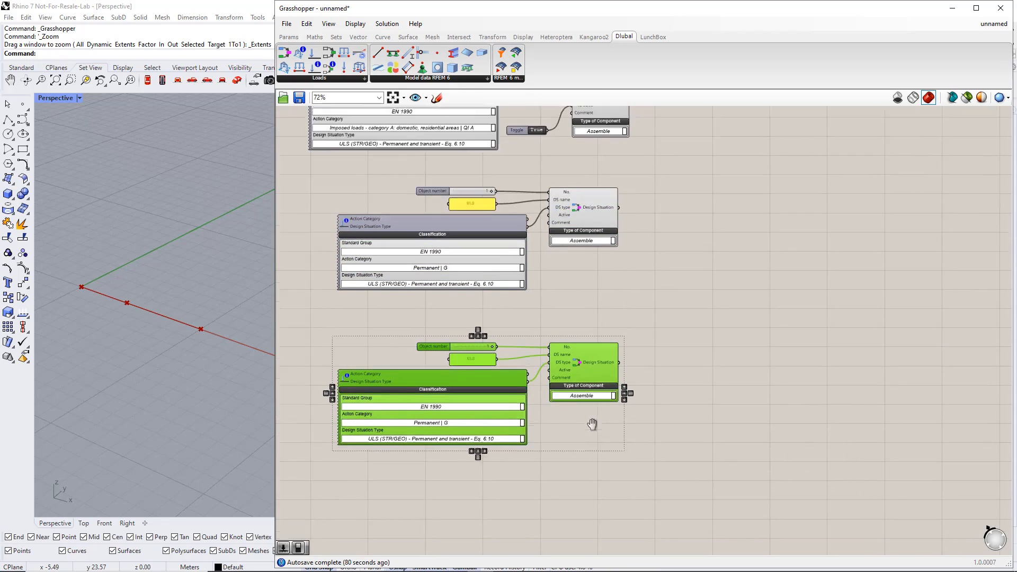
{"action": "right_click_drag", "start_coordinate": [593, 425], "coordinate": [626, 359]}
{"action": "left_click", "coordinate": [607, 387]}
Step: Replace the copied Design Situation's object number slider with a new slider of value 2 connected to its No. input
{"action": "scroll", "coordinate": [540, 372], "scroll_direction": "up", "scroll_amount": 3}
{"action": "left_click", "coordinate": [447, 245]}
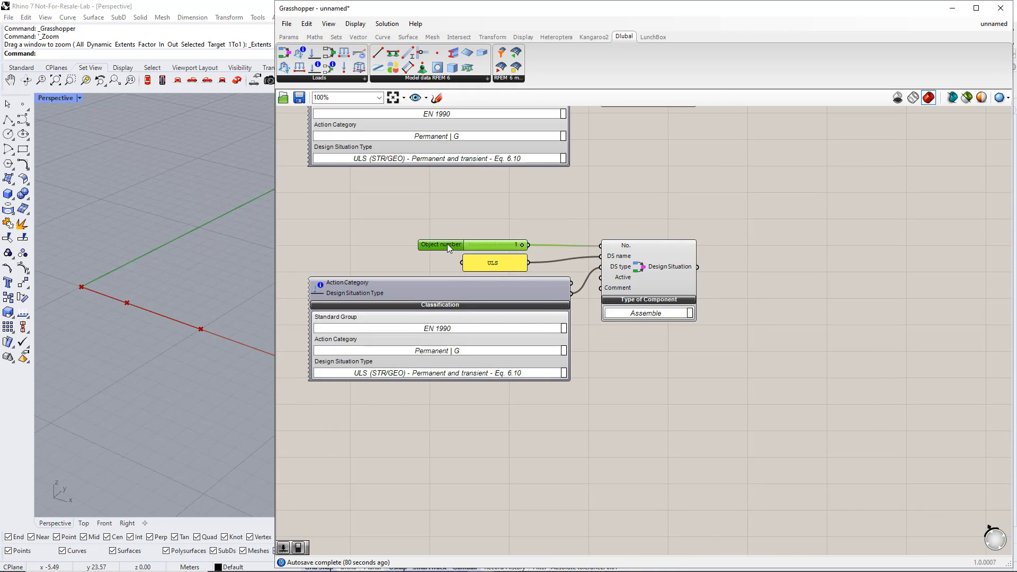
{"action": "key", "text": "Delete"}
{"action": "double_click", "coordinate": [496, 234]}
{"action": "type", "text": "2"}
{"action": "key", "text": "Return"}
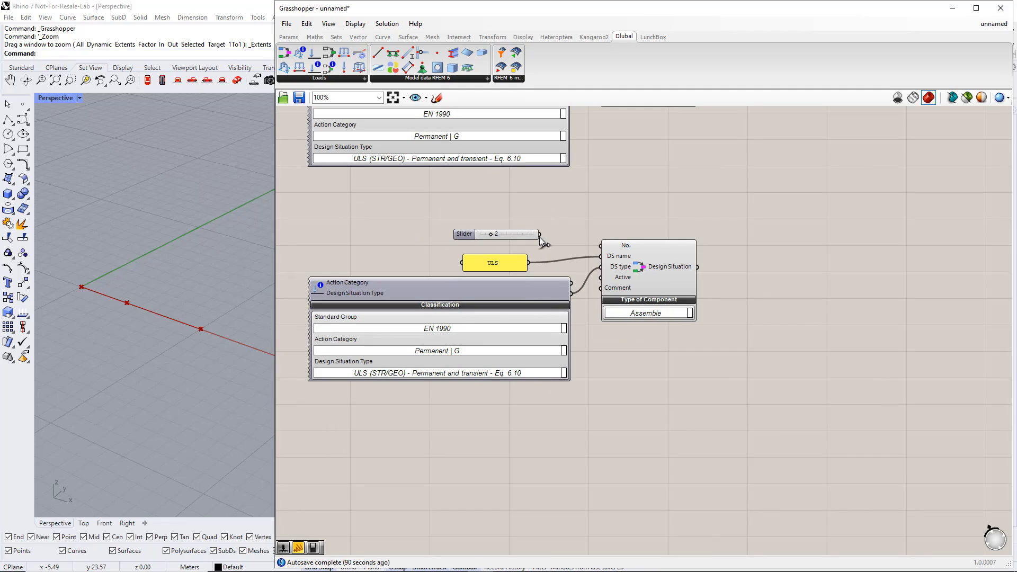
{"action": "left_click_drag", "start_coordinate": [541, 234], "coordinate": [601, 246]}
Step: Change the text of the copied Design Situation's name panel to "SLS"
{"action": "left_click", "coordinate": [497, 264]}
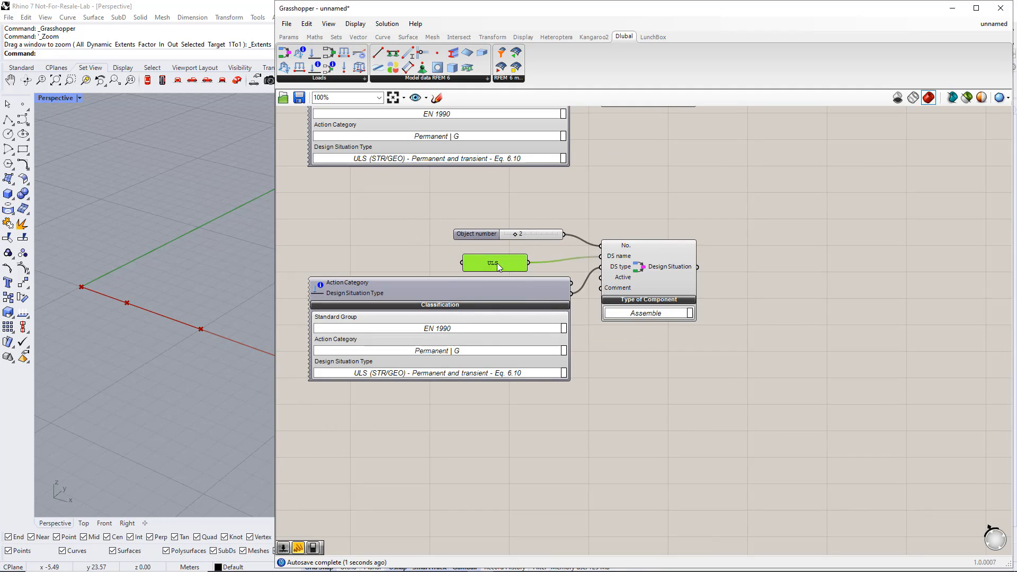
{"action": "double_click", "coordinate": [497, 263]}
{"action": "left_click_drag", "start_coordinate": [429, 207], "coordinate": [423, 209]}
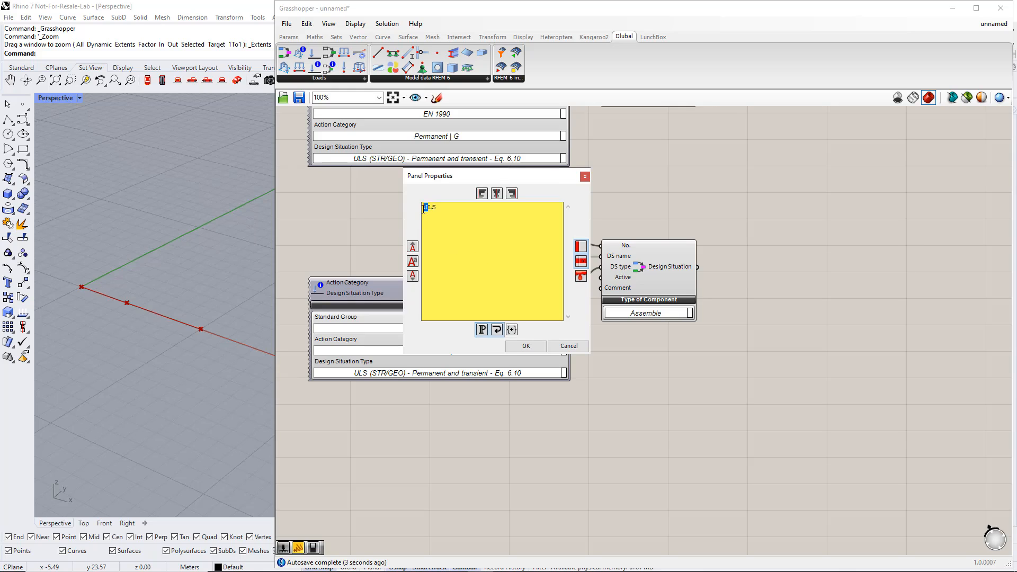
{"action": "type", "text": "S"}
{"action": "left_click", "coordinate": [526, 346]}
Step: Set the copied Classification component's Design Situation Type to SLS - Characteristic
{"action": "right_click_drag", "start_coordinate": [548, 405], "coordinate": [574, 296]}
{"action": "left_click", "coordinate": [584, 267]}
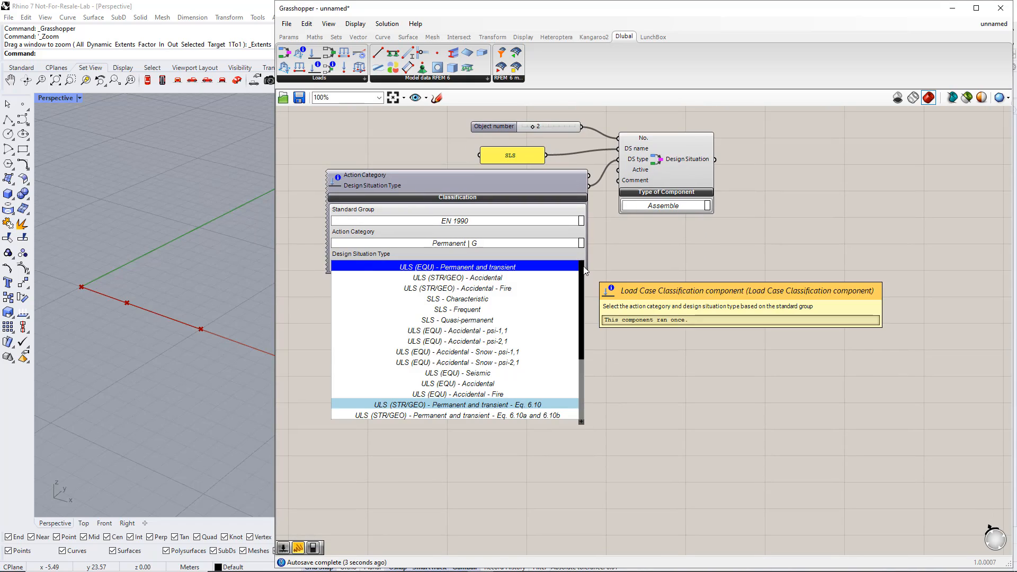
{"action": "left_click", "coordinate": [503, 300]}
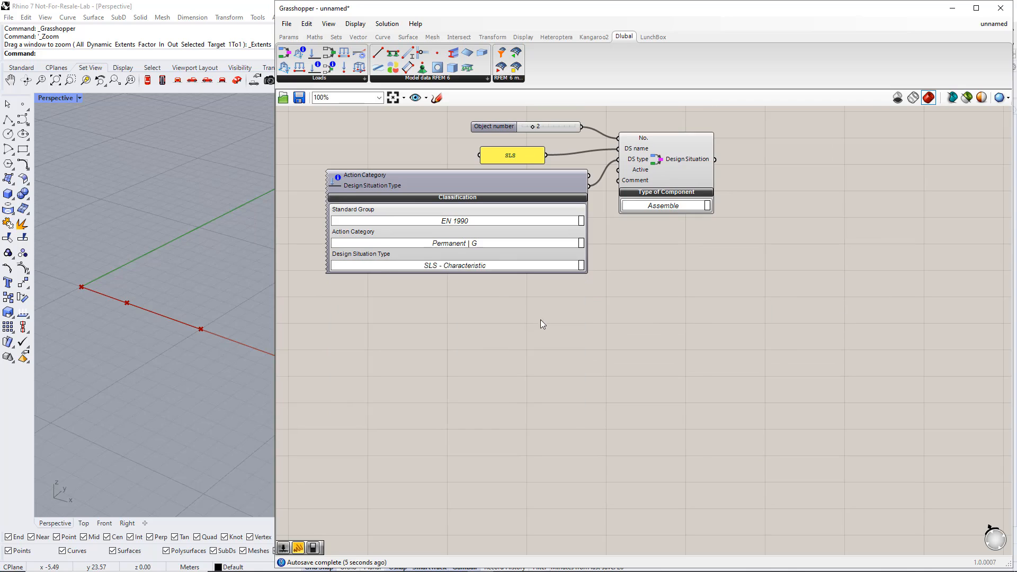
Step: Move the green RFEM export group beside the design situations and add both Design Situation outputs to its Input
{"action": "scroll", "coordinate": [674, 318], "scroll_direction": "down", "scroll_amount": 5}
{"action": "left_click_drag", "start_coordinate": [662, 186], "coordinate": [653, 380]}
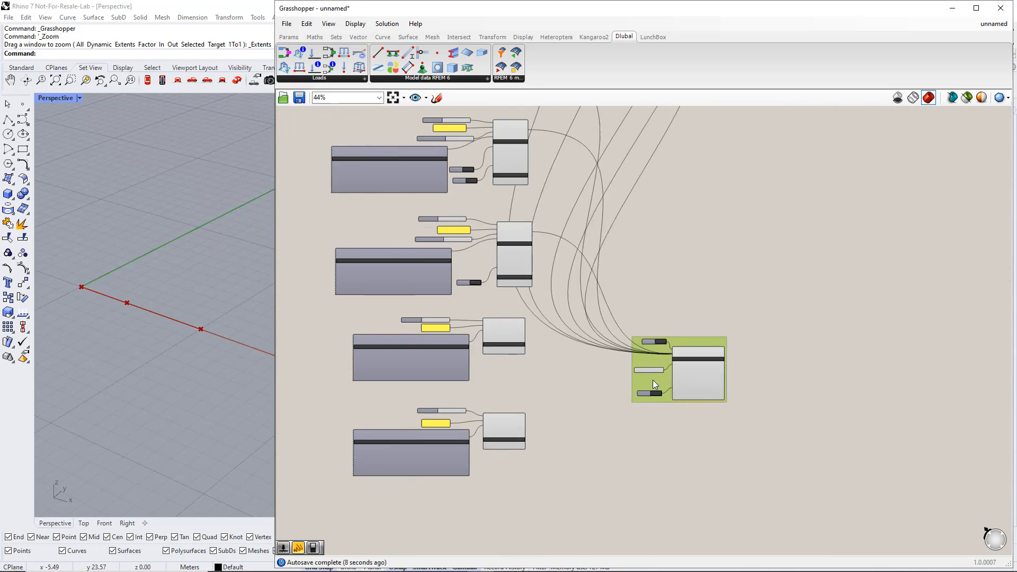
{"action": "scroll", "coordinate": [565, 402], "scroll_direction": "up", "scroll_amount": 4}
{"action": "left_click_drag", "start_coordinate": [488, 261], "coordinate": [738, 316], "text": "shift"}
{"action": "left_click_drag", "start_coordinate": [491, 448], "coordinate": [738, 316], "text": "shift"}
{"action": "scroll", "coordinate": [724, 401], "scroll_direction": "down", "scroll_amount": 2}
{"action": "right_click_drag", "start_coordinate": [734, 399], "coordinate": [652, 334]}
{"action": "scroll", "coordinate": [687, 364], "scroll_direction": "down", "scroll_amount": 1}
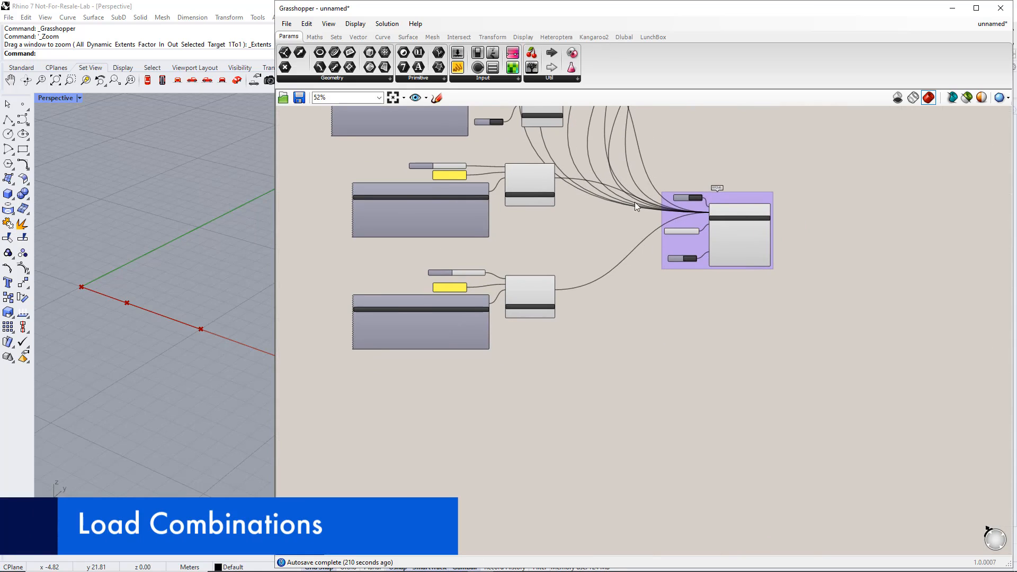
Step: Place Dlubal Load Combination and Load Combination Items components side by side on the empty canvas below the design situations
{"action": "left_click", "coordinate": [625, 38]}
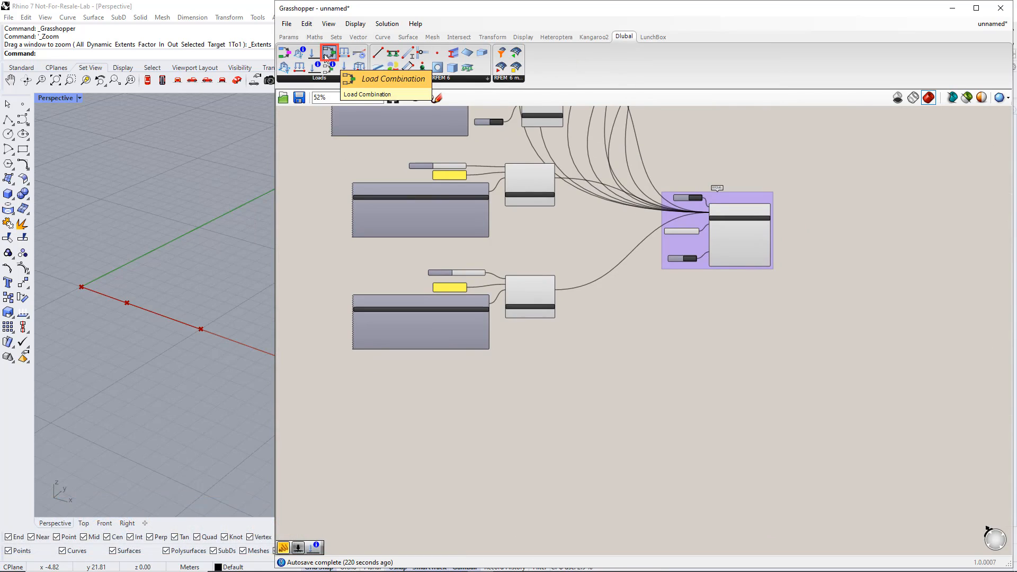
{"action": "left_click_drag", "start_coordinate": [325, 55], "coordinate": [773, 437]}
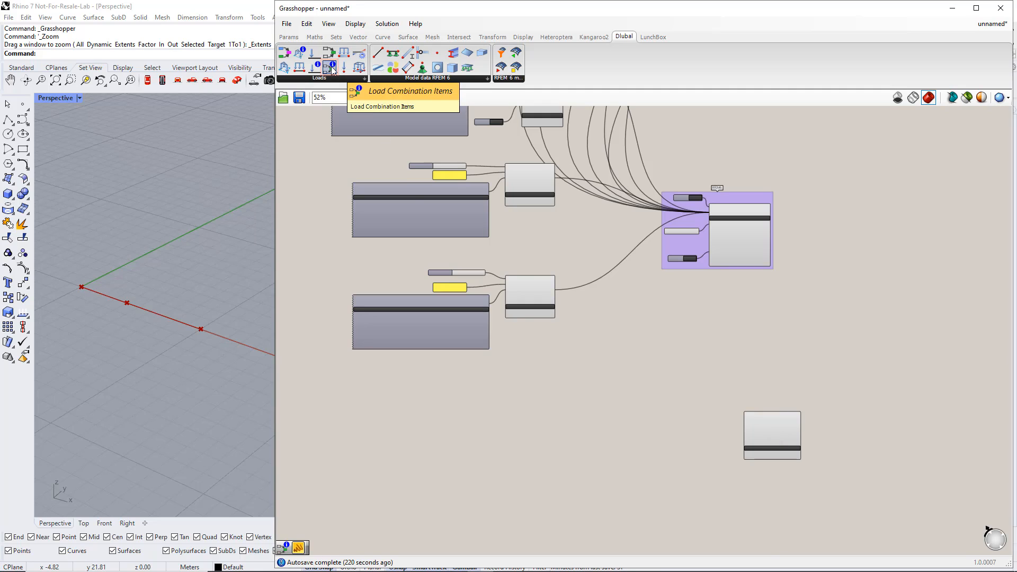
{"action": "left_click_drag", "start_coordinate": [330, 67], "coordinate": [612, 367]}
{"action": "left_click_drag", "start_coordinate": [647, 435], "coordinate": [637, 437]}
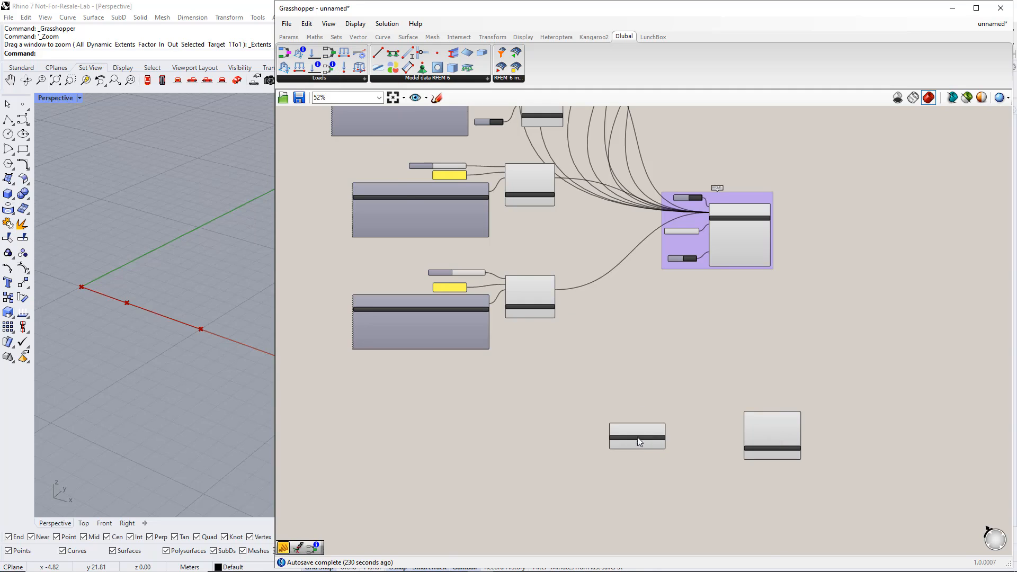
{"action": "scroll", "coordinate": [655, 467], "scroll_direction": "up", "scroll_amount": 3}
{"action": "right_click_drag", "start_coordinate": [567, 440], "coordinate": [640, 373]}
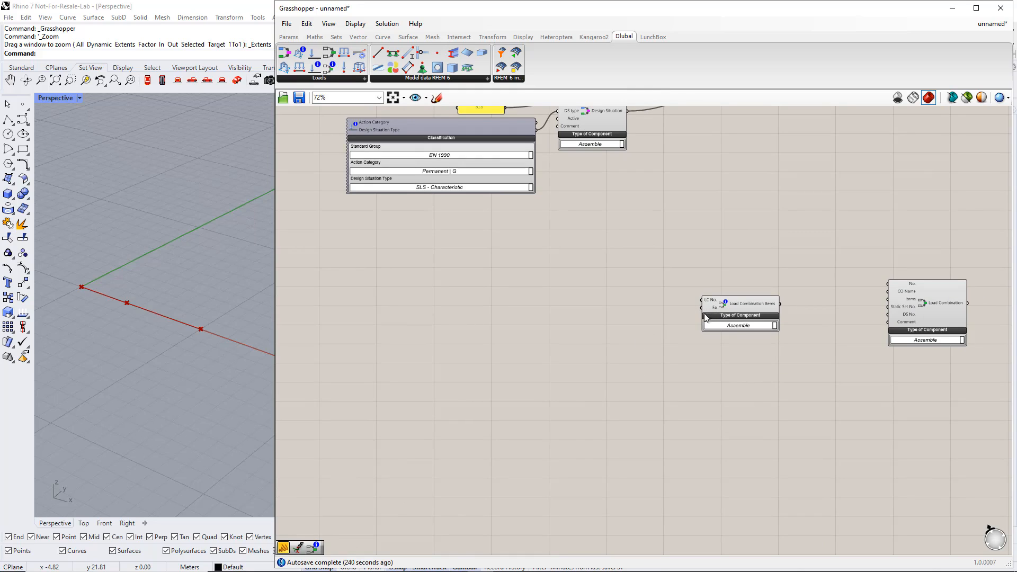
Step: Place a Panel on the empty canvas below the design situations, switch off its multiline data and set its content to 1
{"action": "left_click", "coordinate": [289, 36]}
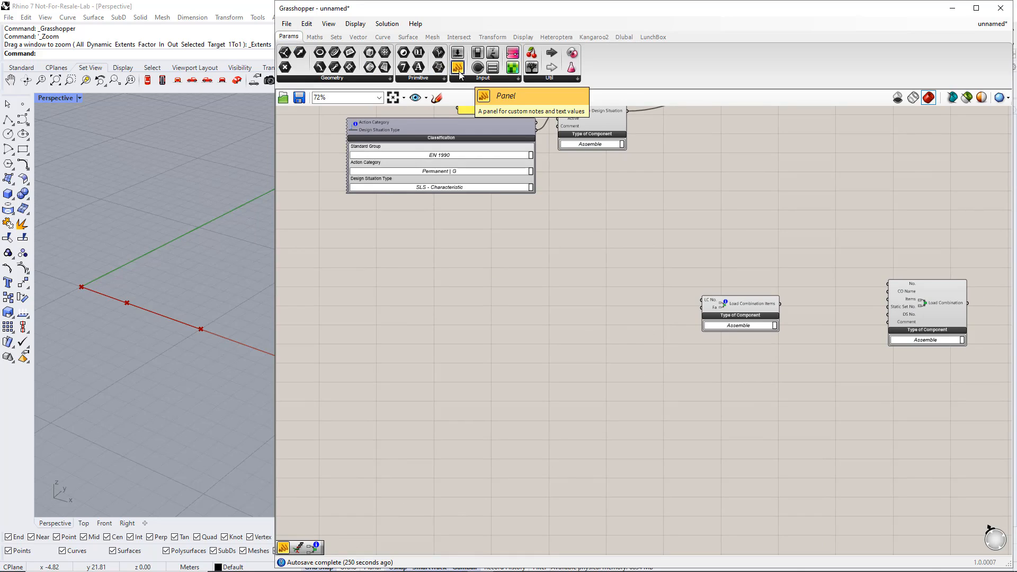
{"action": "left_click_drag", "start_coordinate": [458, 71], "coordinate": [494, 267]}
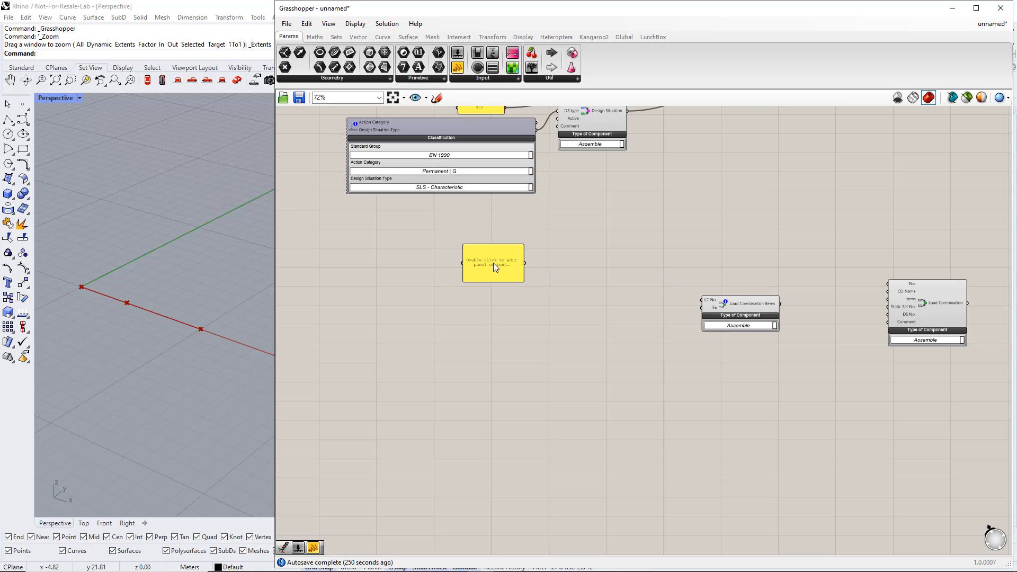
{"action": "right_click", "coordinate": [493, 263]}
{"action": "left_click", "coordinate": [522, 298]}
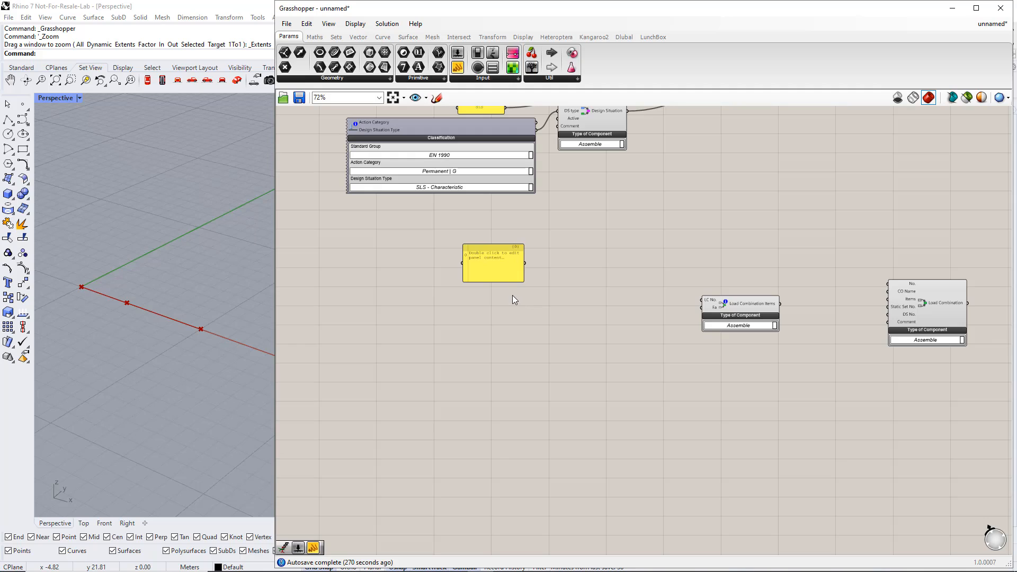
{"action": "double_click", "coordinate": [496, 267]}
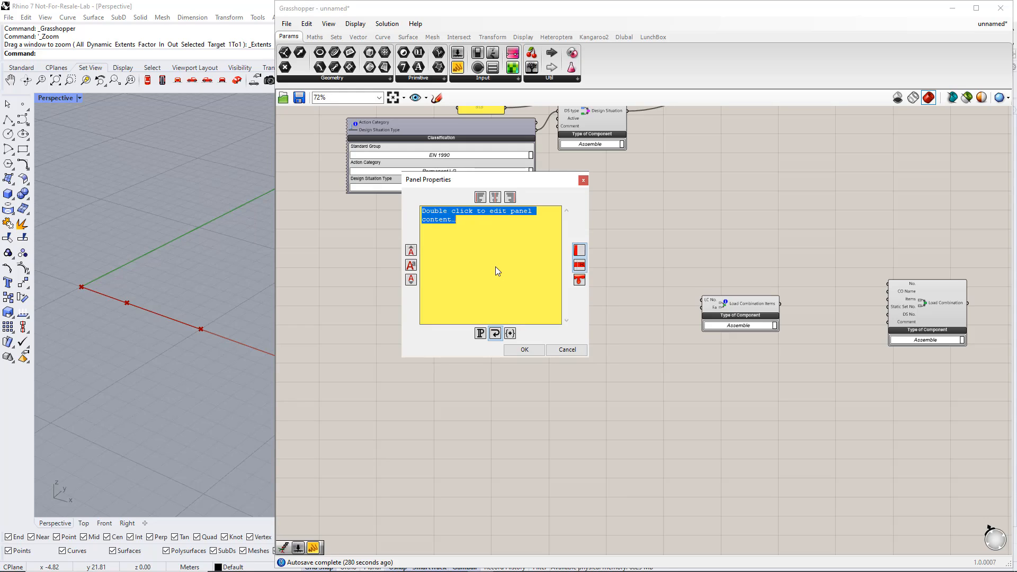
{"action": "type", "text": "1"}
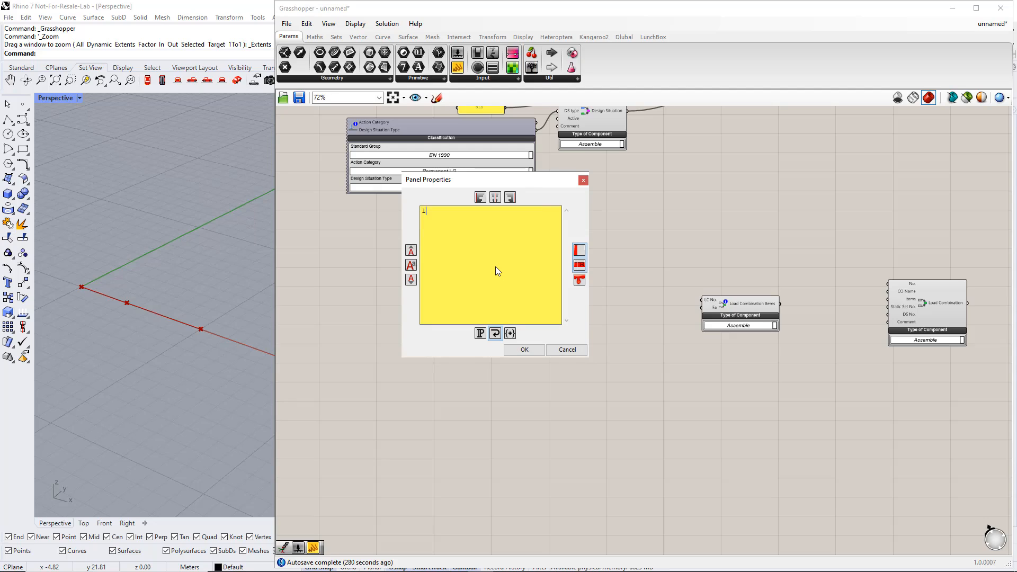
{"action": "left_click", "coordinate": [523, 350]}
Step: Duplicate the panel directly below the original and set the copy's content to 1 and 2 on separate lines
{"action": "left_click_drag", "start_coordinate": [506, 279], "coordinate": [510, 334], "text": "alt"}
{"action": "double_click", "coordinate": [508, 335]}
{"action": "left_click", "coordinate": [462, 287]}
{"action": "key", "text": "Return"}
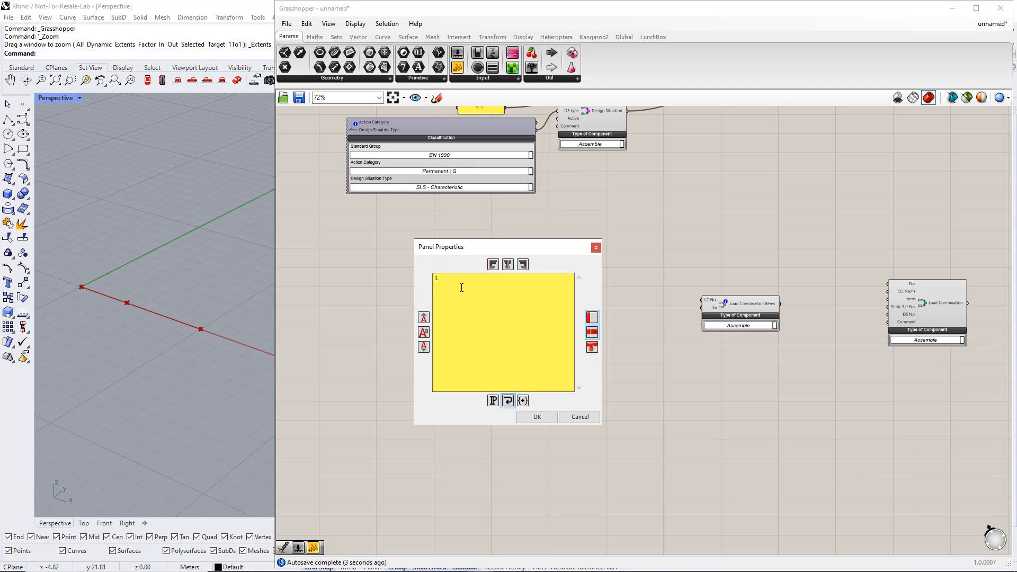
{"action": "type", "text": "2"}
{"action": "left_click", "coordinate": [537, 417]}
{"action": "left_click", "coordinate": [505, 332]}
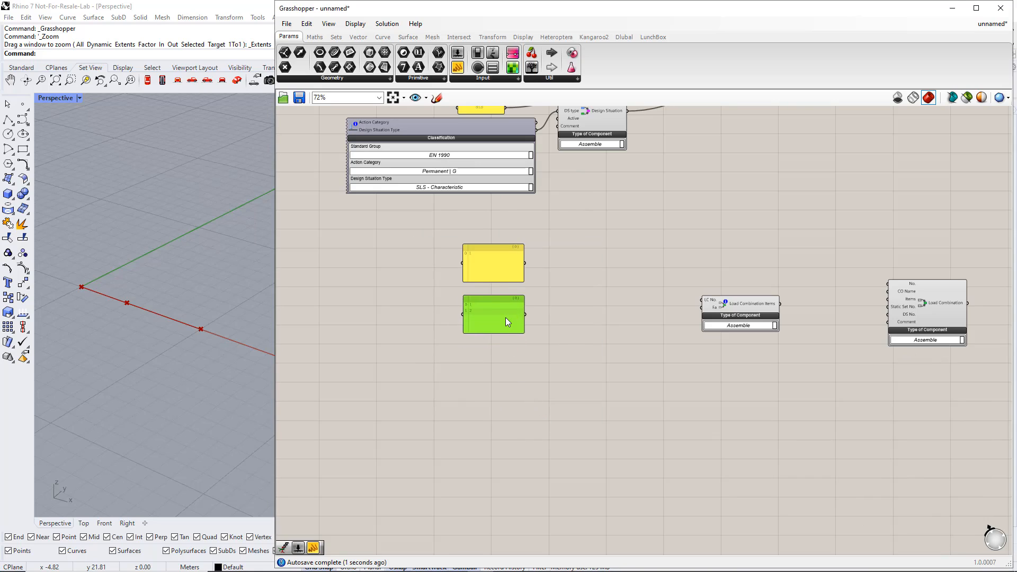
{"action": "scroll", "coordinate": [503, 318], "scroll_direction": "up", "scroll_amount": 2}
{"action": "right_click_drag", "start_coordinate": [500, 329], "coordinate": [536, 372]}
{"action": "left_click", "coordinate": [469, 332]}
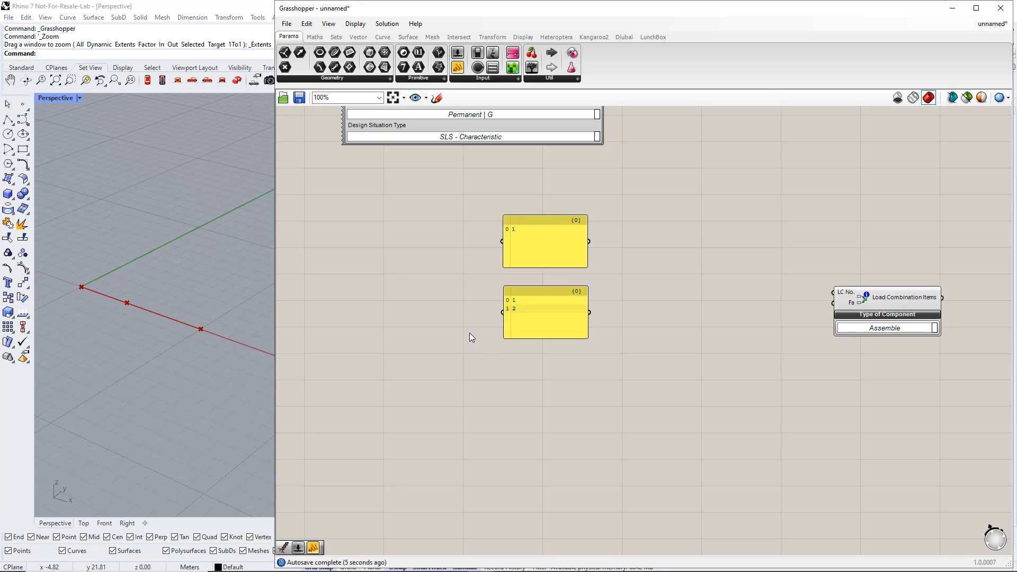
Step: Add a Scribble label beside the two panels with the text "ULS Combos"
{"action": "left_click", "coordinate": [559, 78]}
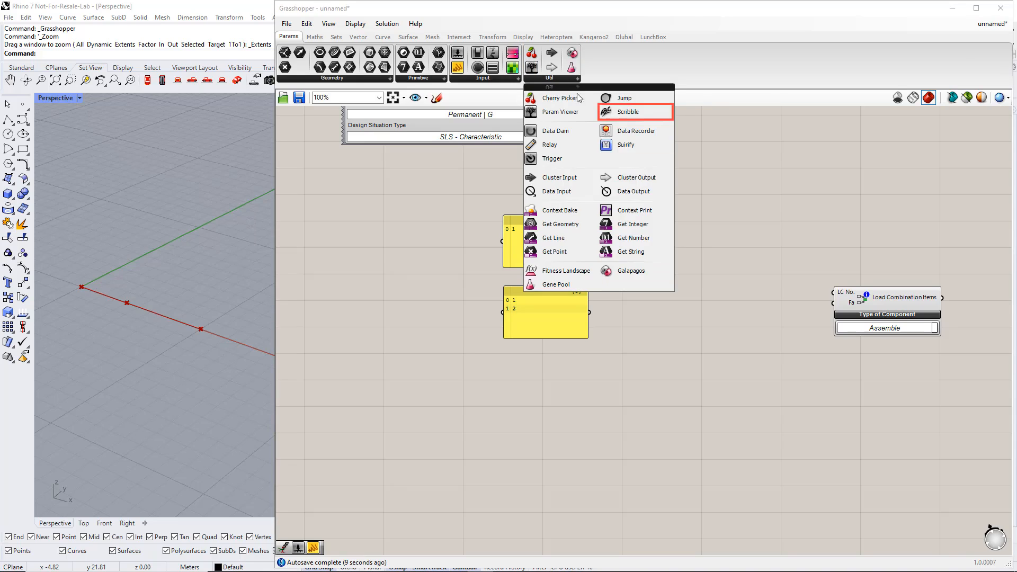
{"action": "left_click", "coordinate": [628, 111]}
{"action": "left_click", "coordinate": [434, 282]}
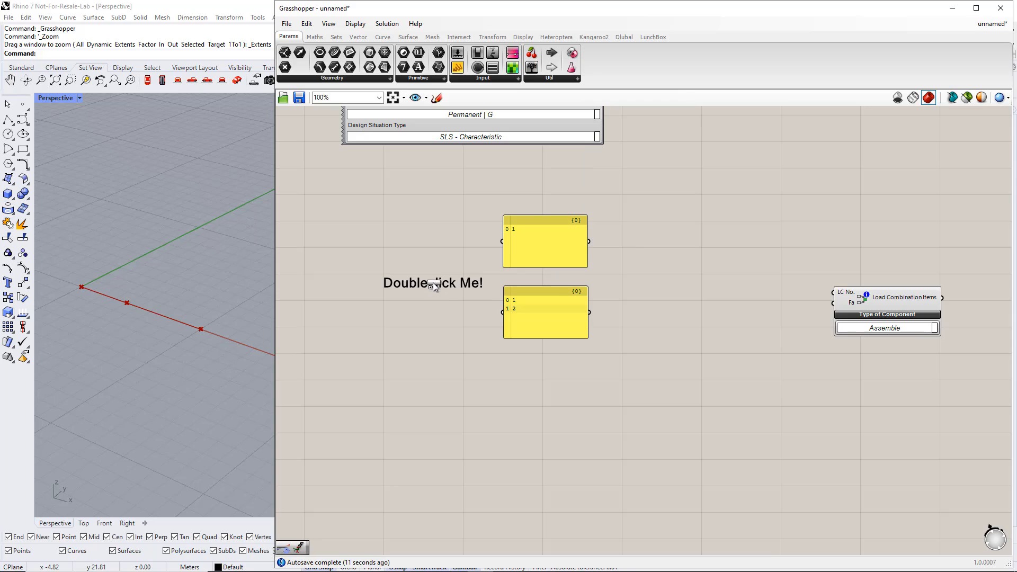
{"action": "double_click", "coordinate": [434, 284]}
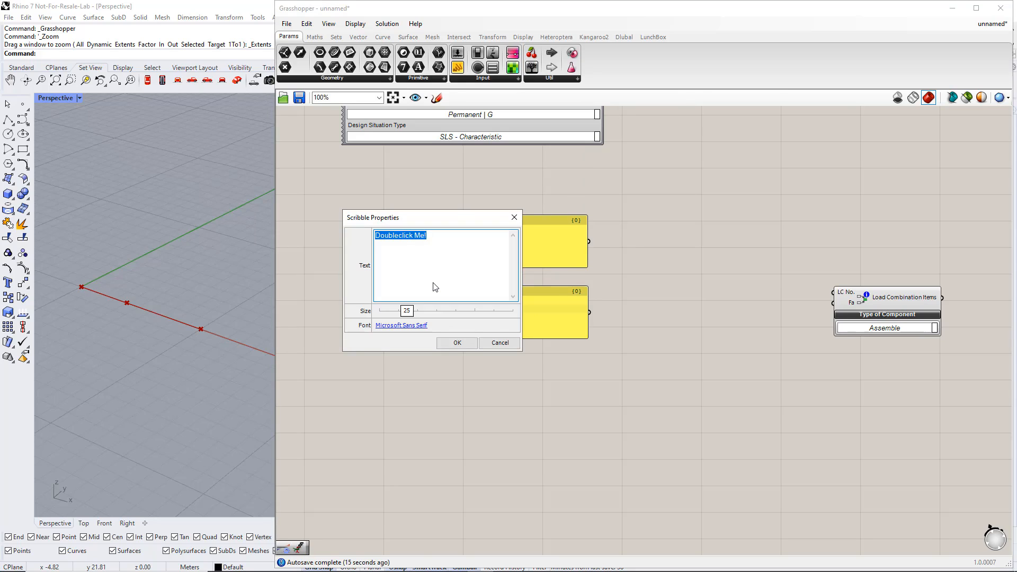
{"action": "type", "text": "ULS"}
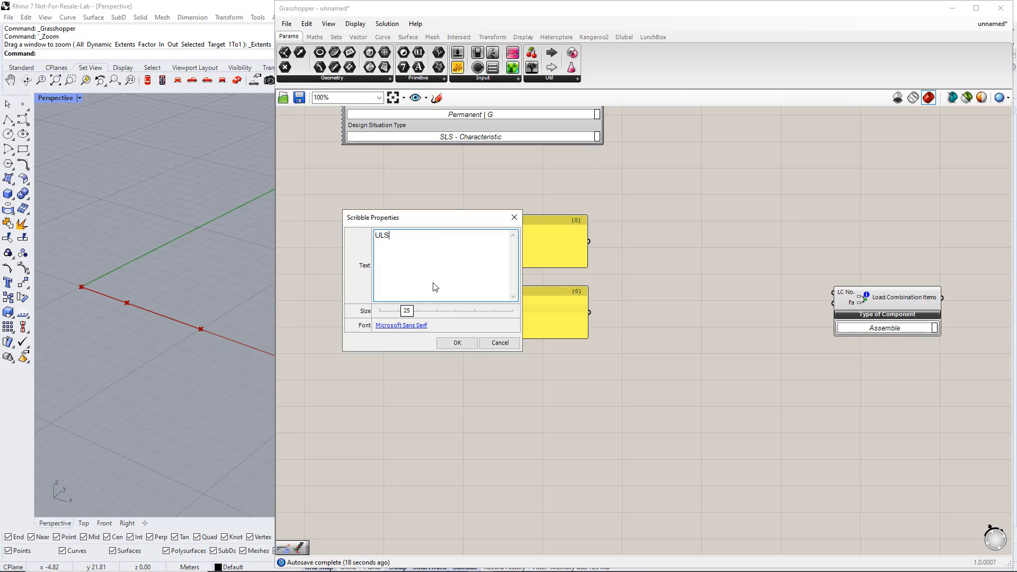
{"action": "type", "text": " Combos"}
{"action": "left_click", "coordinate": [457, 344]}
Step: Group the "ULS Combos" label together with its two panels
{"action": "mouse_move", "coordinate": [605, 382]}
{"action": "left_mouse_down"}
{"action": "mouse_move", "coordinate": [353, 216]}
{"action": "mouse_move", "coordinate": [339, 193]}
{"action": "left_mouse_up"}
{"action": "key", "text": "ctrl+g"}
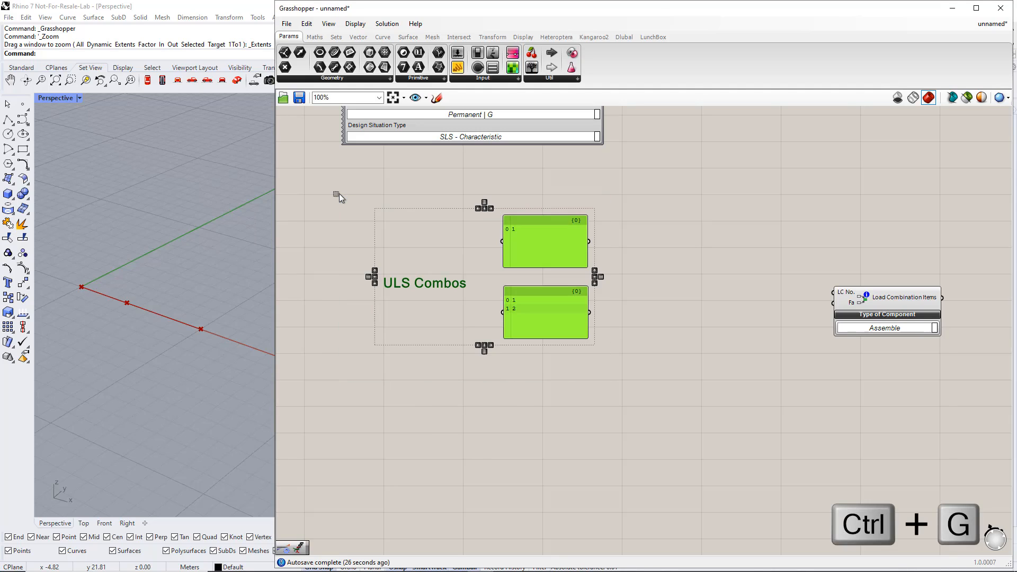
{"action": "left_click", "coordinate": [574, 399]}
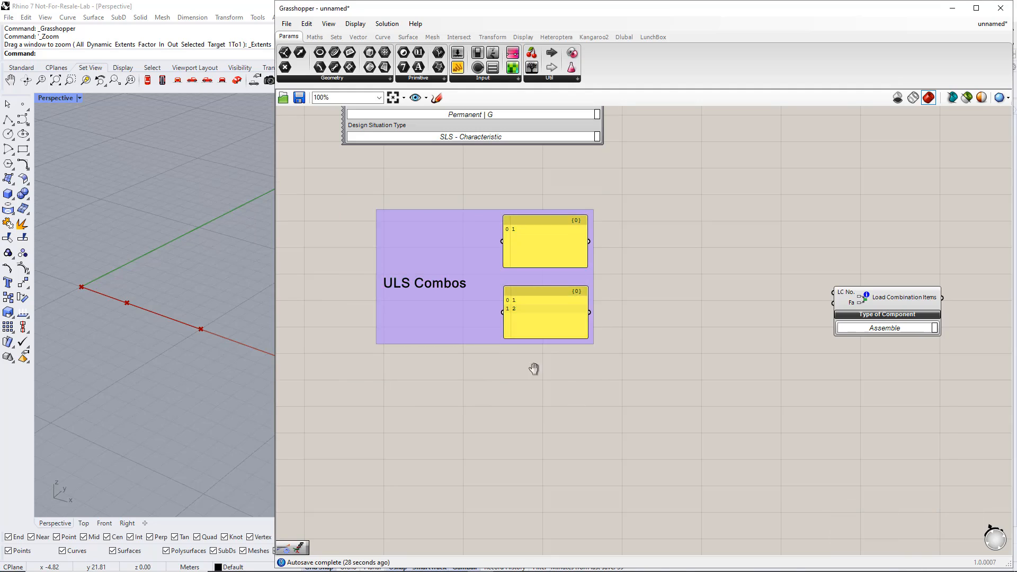
Step: Duplicate the ULS Combos label and panels below the original group and group the copies
{"action": "right_click_drag", "start_coordinate": [483, 317], "coordinate": [469, 207]}
{"action": "left_click_drag", "start_coordinate": [462, 221], "coordinate": [466, 373], "text": "alt"}
{"action": "left_click_drag", "start_coordinate": [339, 464], "coordinate": [637, 254]}
{"action": "key", "text": "ctrl+g"}
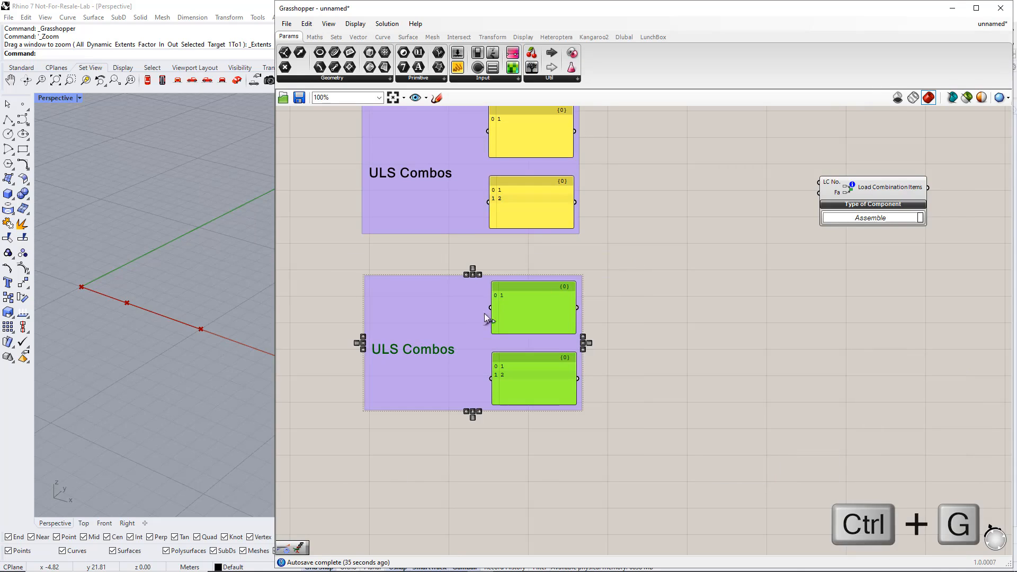
Step: Change the copied group's label text to "SLS Combos"
{"action": "double_click", "coordinate": [430, 350]}
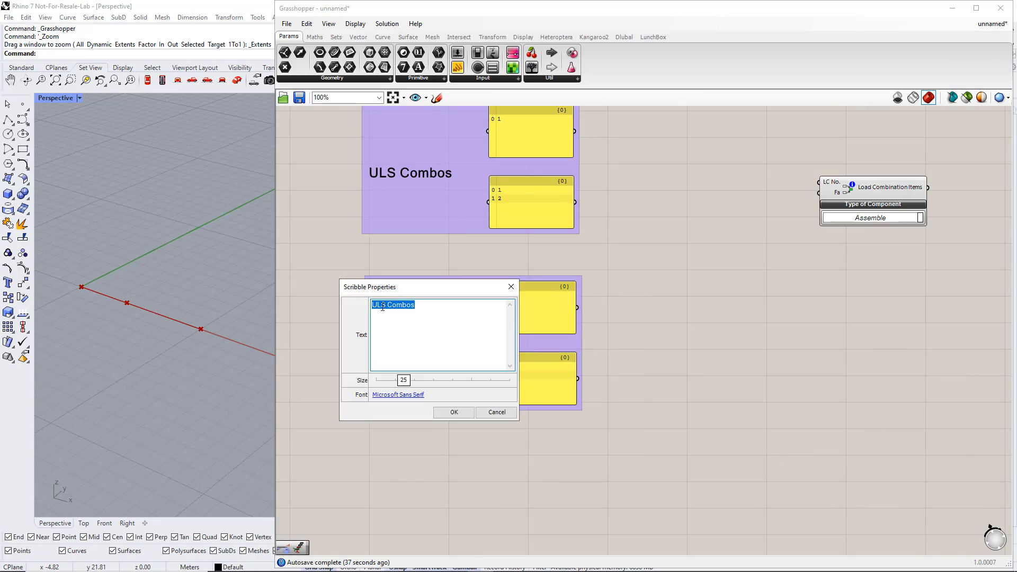
{"action": "left_click_drag", "start_coordinate": [377, 309], "coordinate": [373, 315]}
{"action": "type", "text": "S"}
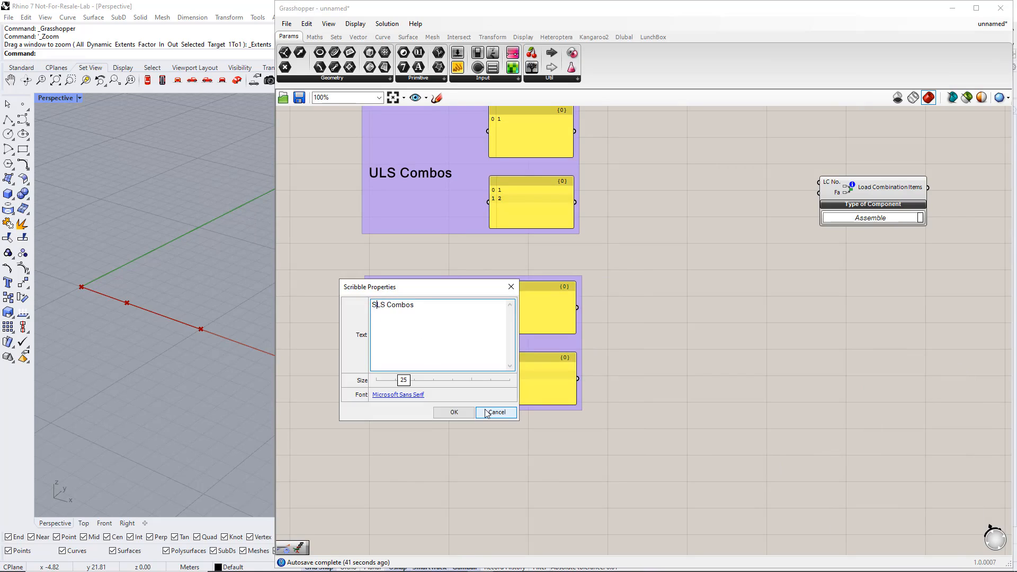
{"action": "left_click", "coordinate": [453, 412]}
Step: Duplicate the labels and panels of both the ULS Combos and SLS Combos groups below the originals
{"action": "scroll", "coordinate": [450, 412], "scroll_direction": "down", "scroll_amount": 5}
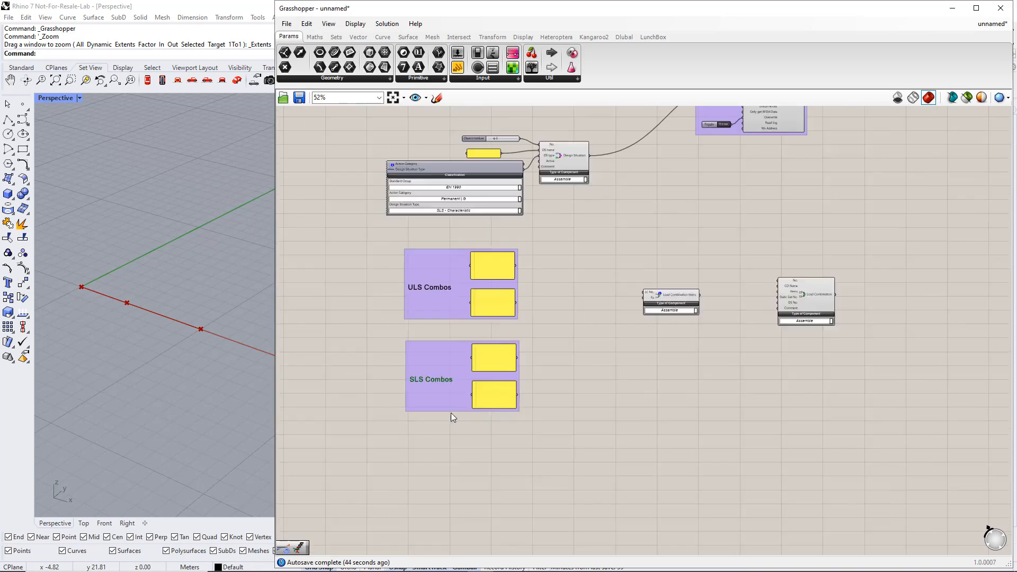
{"action": "left_click", "coordinate": [492, 399]}
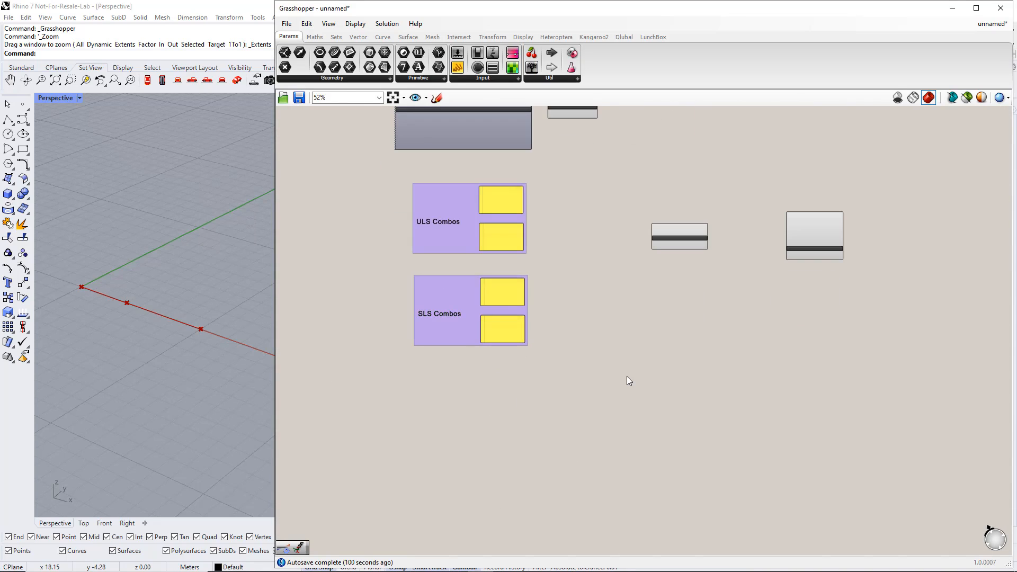
{"action": "left_click_drag", "start_coordinate": [465, 214], "coordinate": [468, 415], "text": "alt"}
{"action": "right_click_drag", "start_coordinate": [518, 441], "coordinate": [503, 361]}
{"action": "scroll", "coordinate": [503, 362], "scroll_direction": "up", "scroll_amount": 2}
{"action": "left_click", "coordinate": [349, 280]}
Step: Set the copied ULS Combos panels to factor 1.35 in the upper one and 1.35 and 1.5 on separate lines in the lower one
{"action": "double_click", "coordinate": [473, 307]}
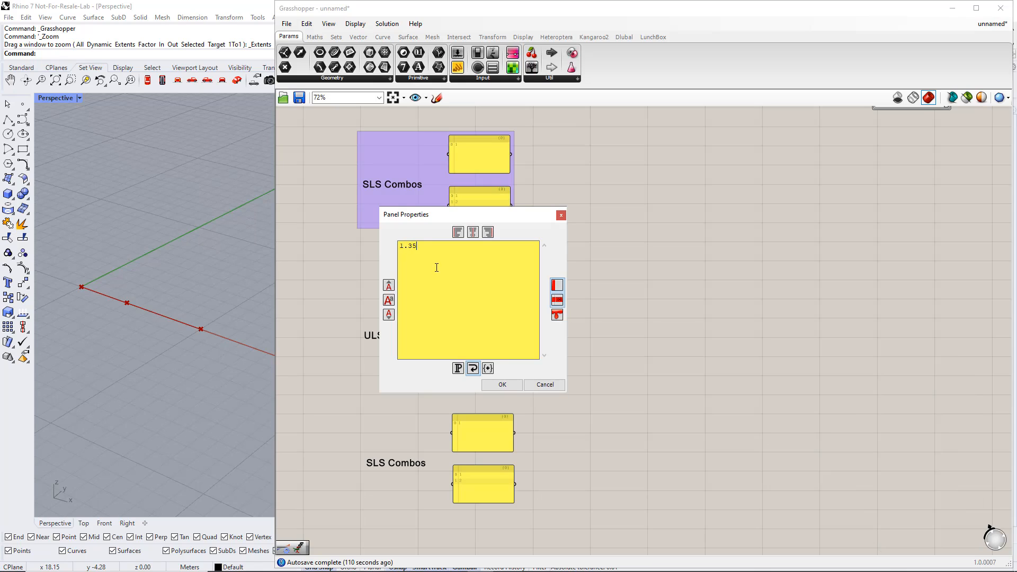
{"action": "left_click", "coordinate": [503, 384]}
{"action": "double_click", "coordinate": [478, 367]}
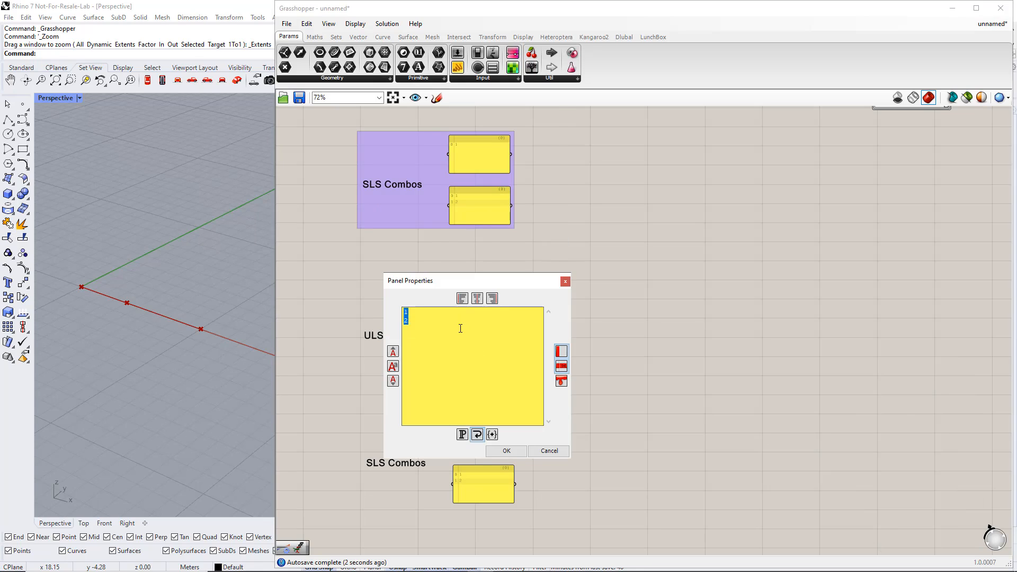
{"action": "type", "text": "1.35"}
{"action": "key", "text": "Return"}
{"action": "type", "text": "1.5"}
{"action": "left_click", "coordinate": [513, 451]}
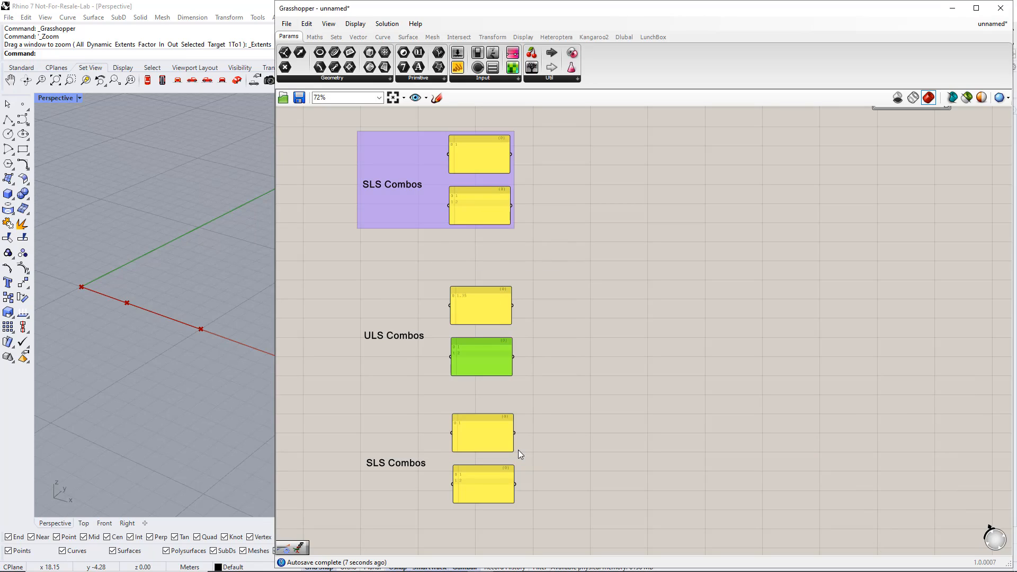
Step: Set the copied SLS Combos panels to factor 1 in the upper one and 1 and 1 on separate lines in the lower one
{"action": "double_click", "coordinate": [482, 441]}
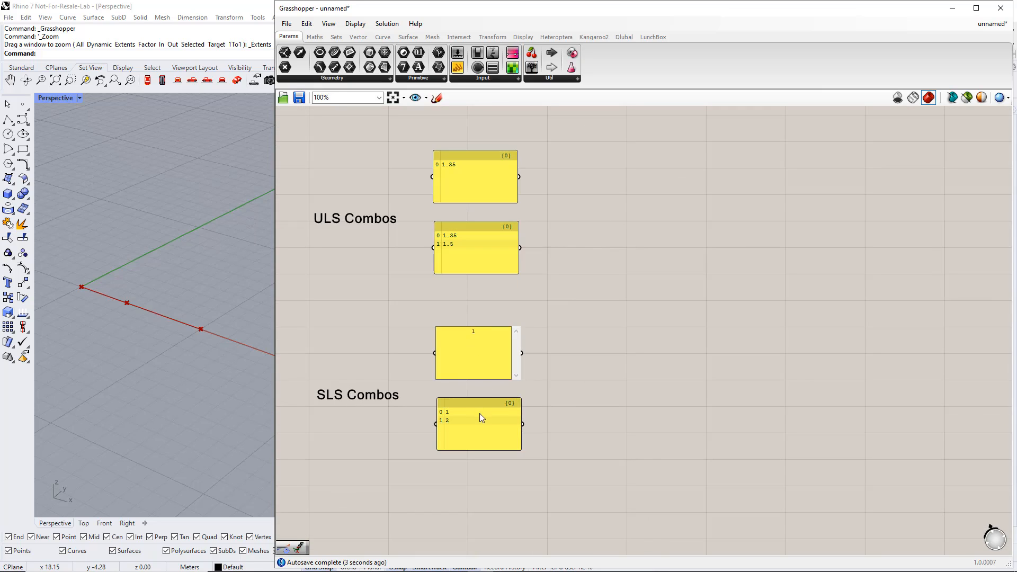
{"action": "left_click", "coordinate": [531, 406]}
{"action": "double_click", "coordinate": [466, 418]}
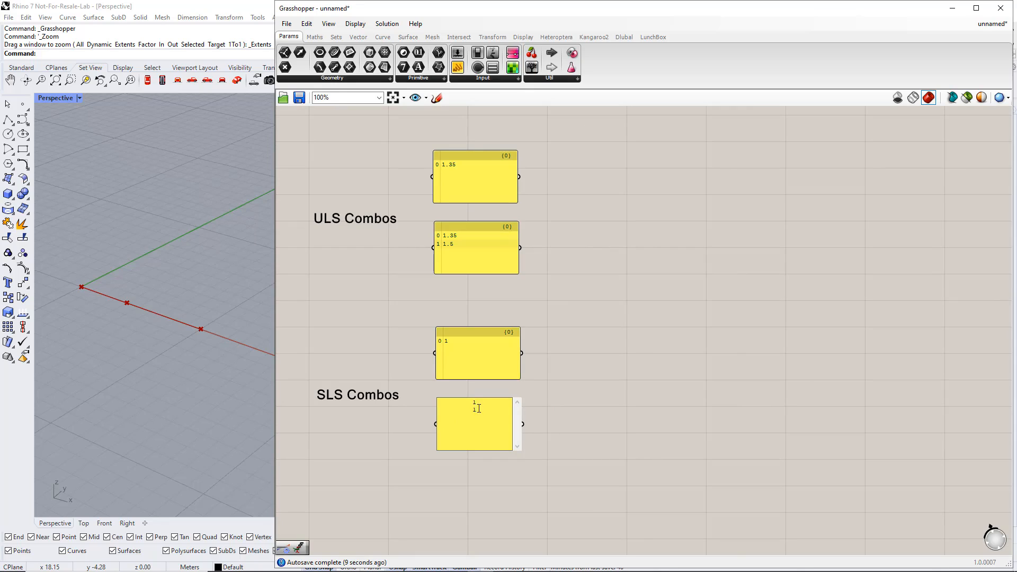
{"action": "left_click", "coordinate": [610, 428]}
Step: Group the copied ULS Combos label with its factor panels, and the copied SLS Combos label with its own
{"action": "scroll", "coordinate": [610, 428], "scroll_direction": "down", "scroll_amount": 2}
{"action": "left_click_drag", "start_coordinate": [368, 212], "coordinate": [599, 336]}
{"action": "key", "text": "ctrl+g"}
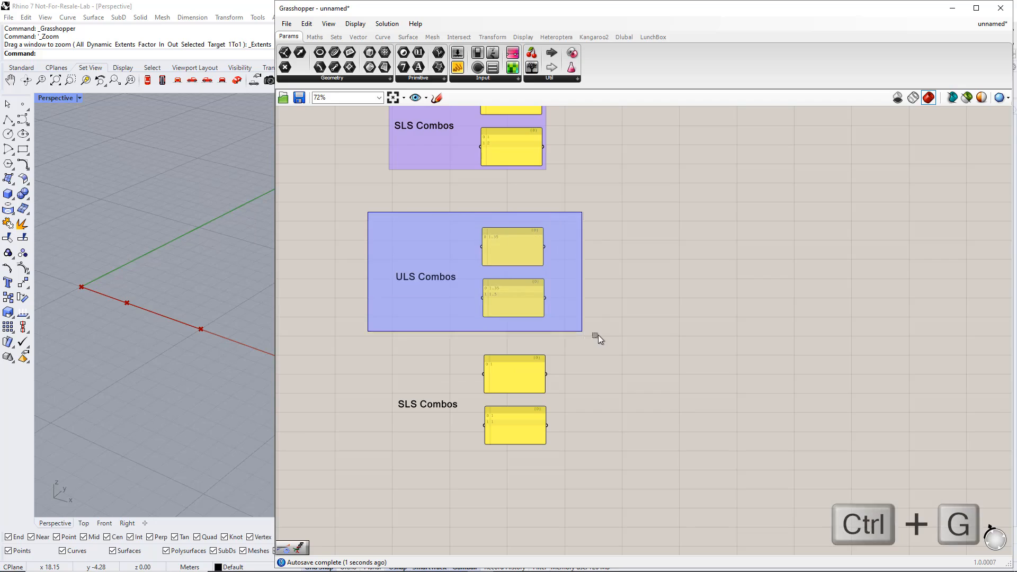
{"action": "key", "text": "ctrl+g"}
{"action": "mouse_move", "coordinate": [353, 342]}
{"action": "left_mouse_down"}
{"action": "mouse_move", "coordinate": [538, 469]}
{"action": "mouse_move", "coordinate": [603, 469]}
{"action": "left_mouse_up"}
{"action": "key", "text": "ctrl+g"}
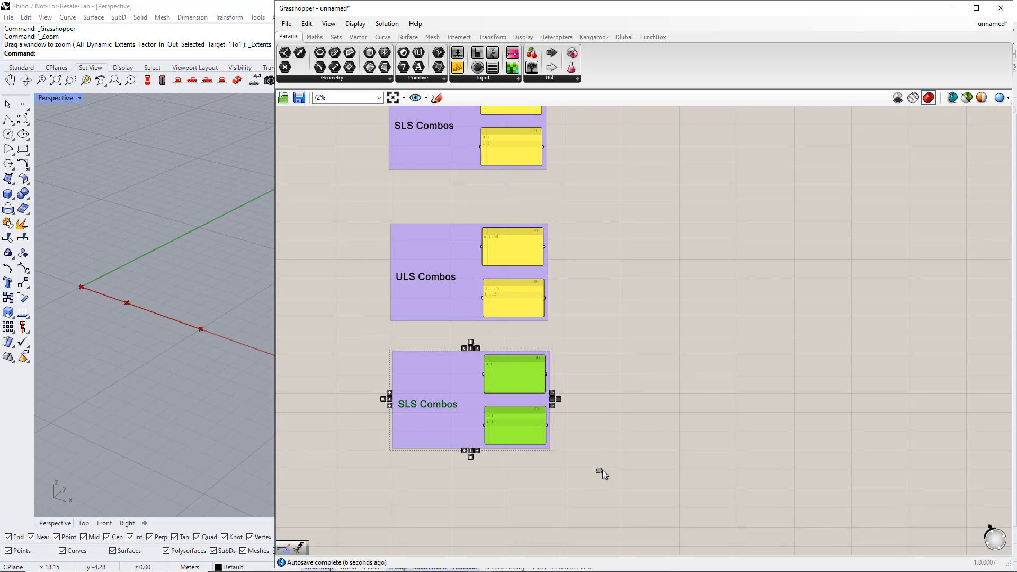
{"action": "left_click", "coordinate": [625, 411]}
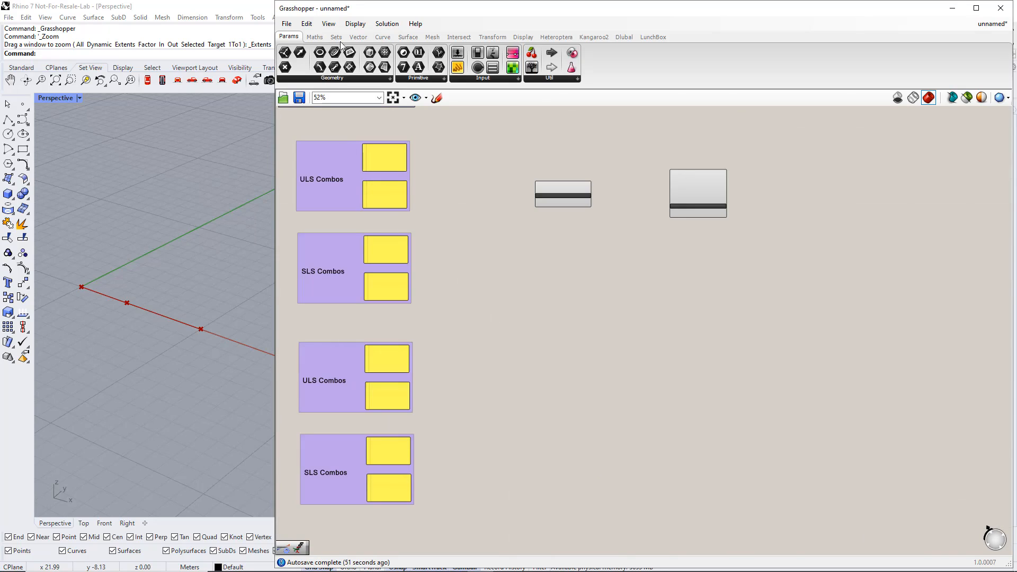
Step: Place an Entwine component between the combo panels and the Load Combination Items component
{"action": "left_click", "coordinate": [337, 37]}
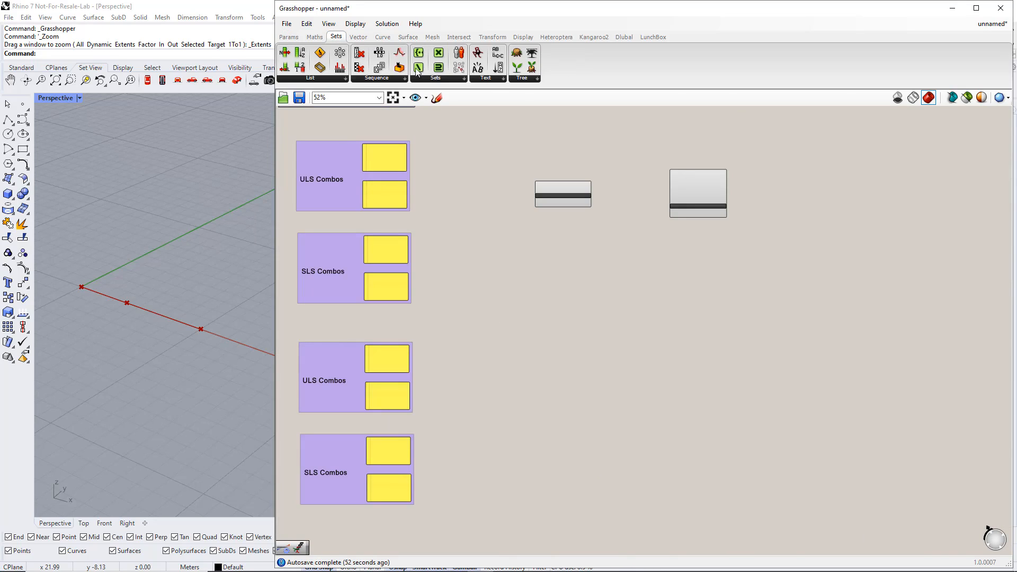
{"action": "left_click", "coordinate": [519, 80]}
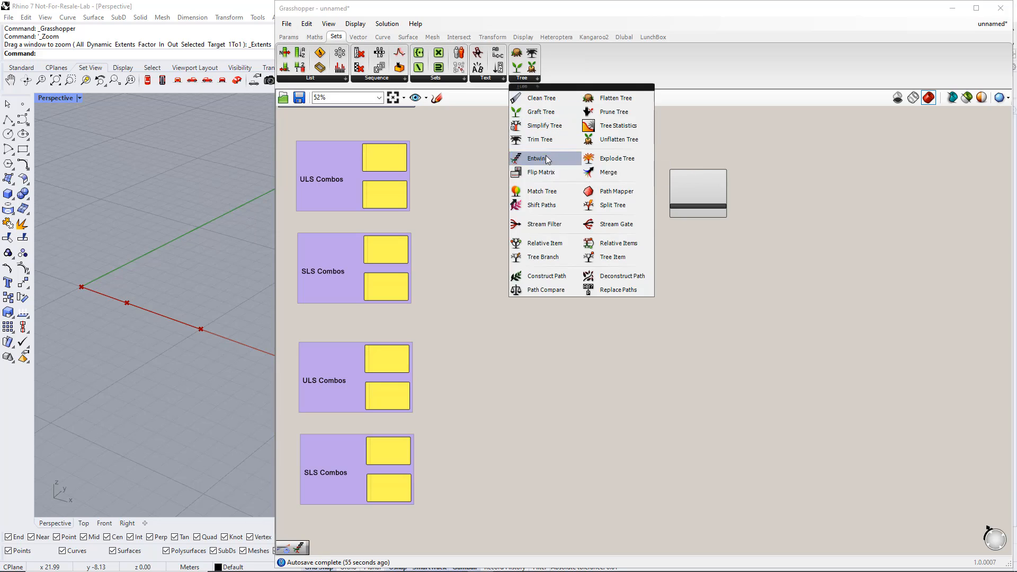
{"action": "left_click_drag", "start_coordinate": [546, 155], "coordinate": [506, 220]}
{"action": "scroll", "coordinate": [498, 232], "scroll_direction": "up", "scroll_amount": 5}
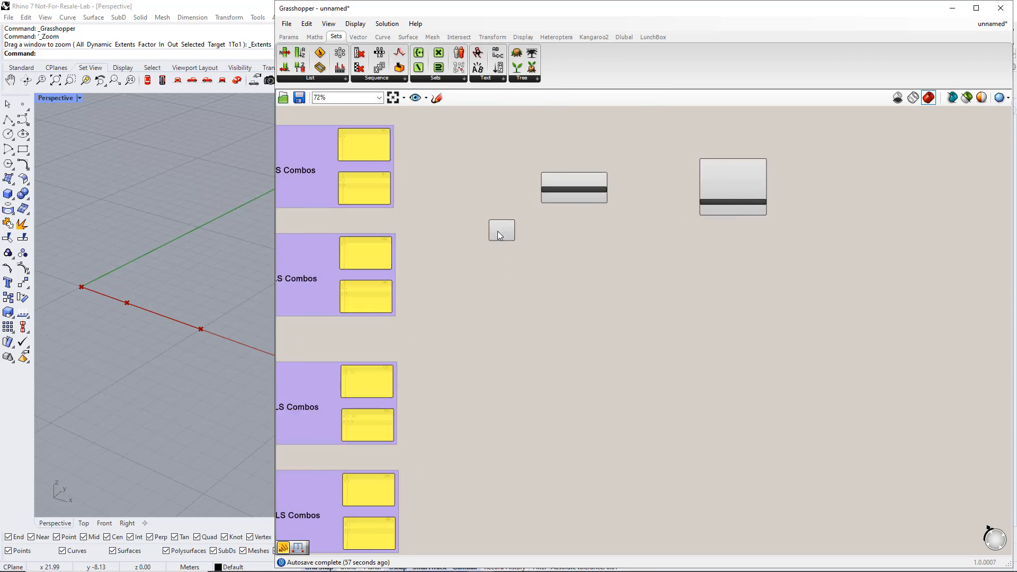
{"action": "right_click_drag", "start_coordinate": [463, 249], "coordinate": [560, 297]}
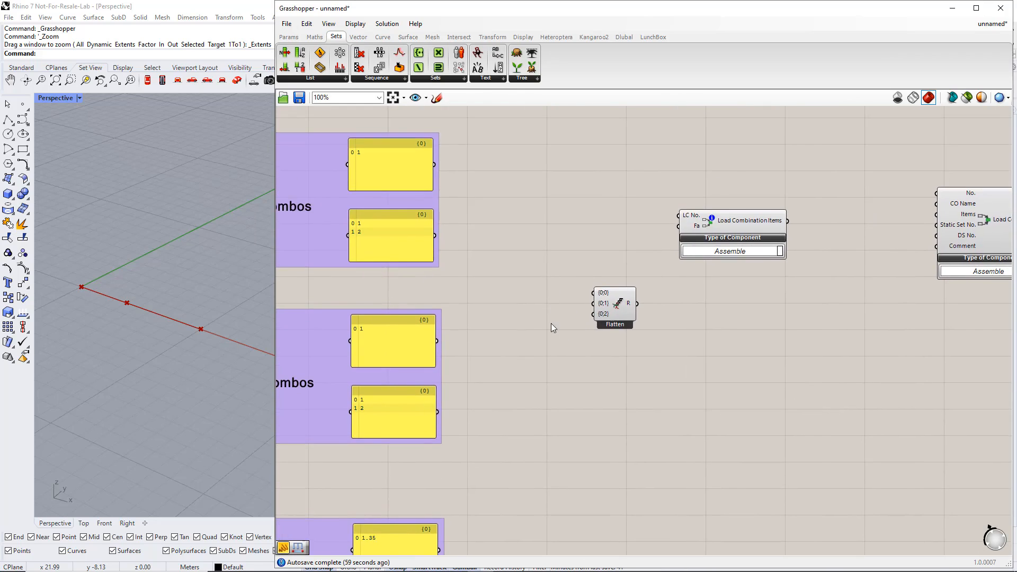
Step: Add a fourth input {0;3} to the Entwine component and move it slightly closer to the combo panels
{"action": "scroll", "coordinate": [549, 325], "scroll_direction": "up", "scroll_amount": 1}
{"action": "right_click_drag", "start_coordinate": [548, 335], "coordinate": [604, 344]}
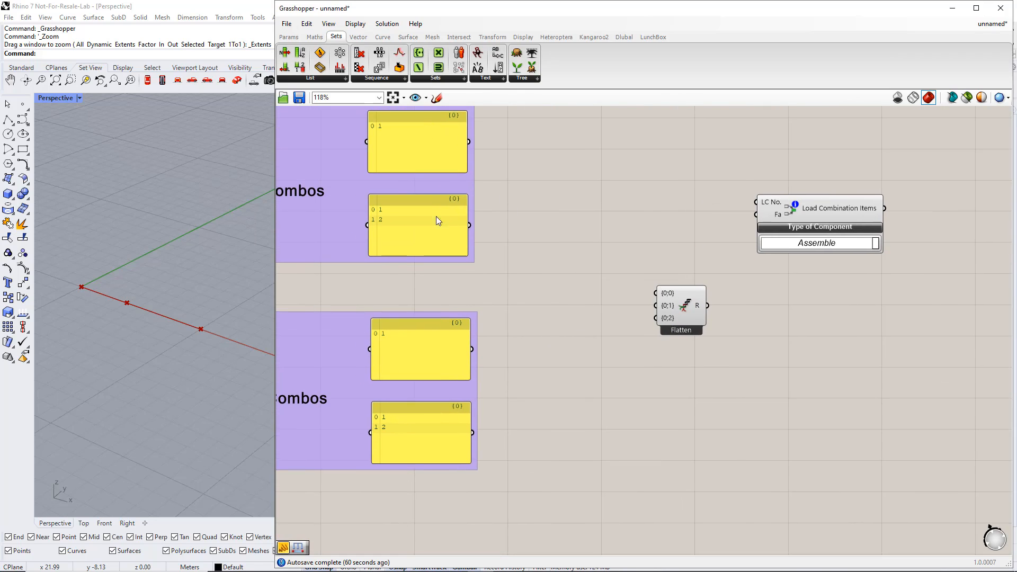
{"action": "scroll", "coordinate": [660, 334], "scroll_direction": "up", "scroll_amount": 6}
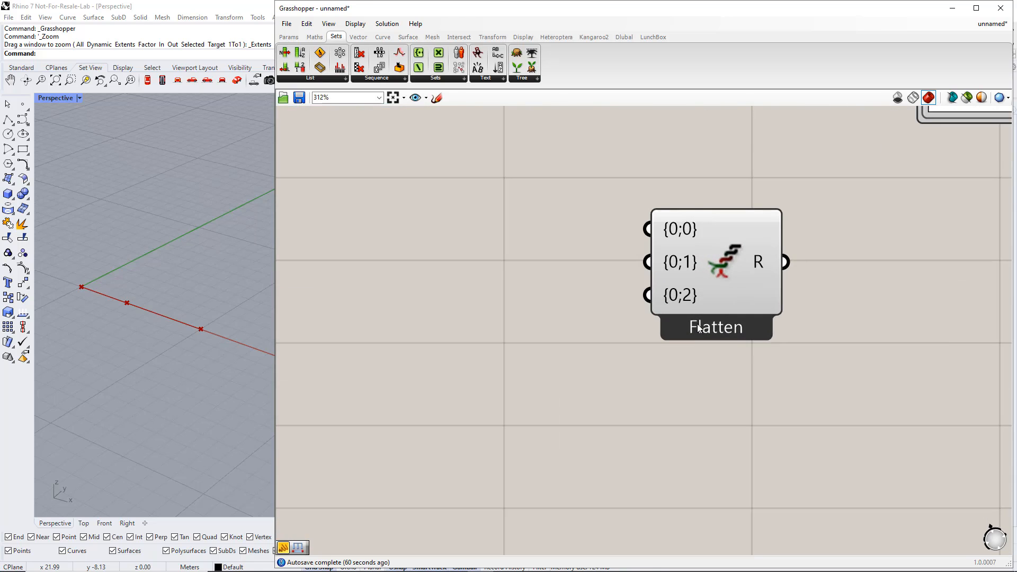
{"action": "left_click", "coordinate": [706, 312]}
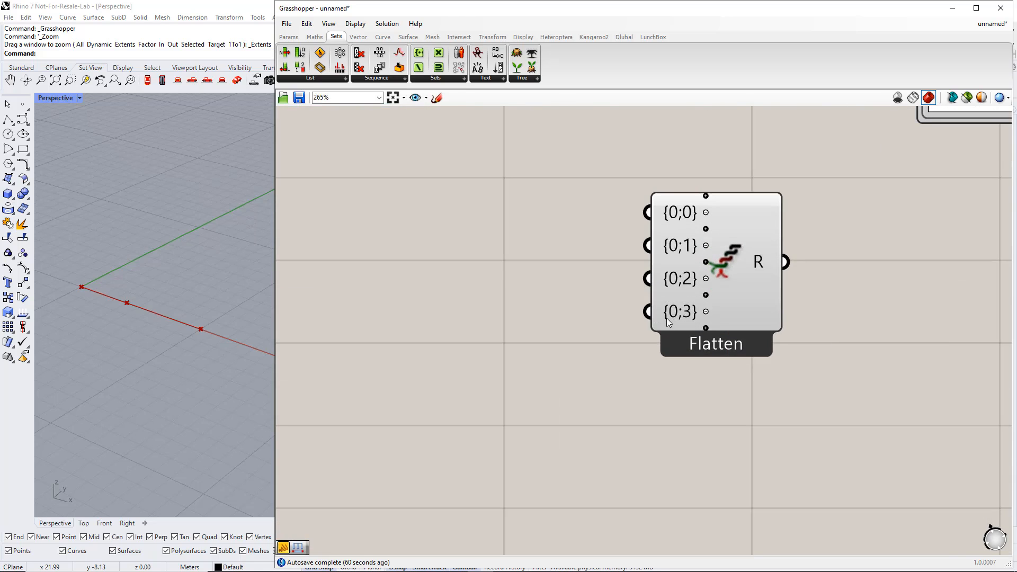
{"action": "scroll", "coordinate": [668, 320], "scroll_direction": "down", "scroll_amount": 6}
{"action": "left_click_drag", "start_coordinate": [686, 300], "coordinate": [653, 284]}
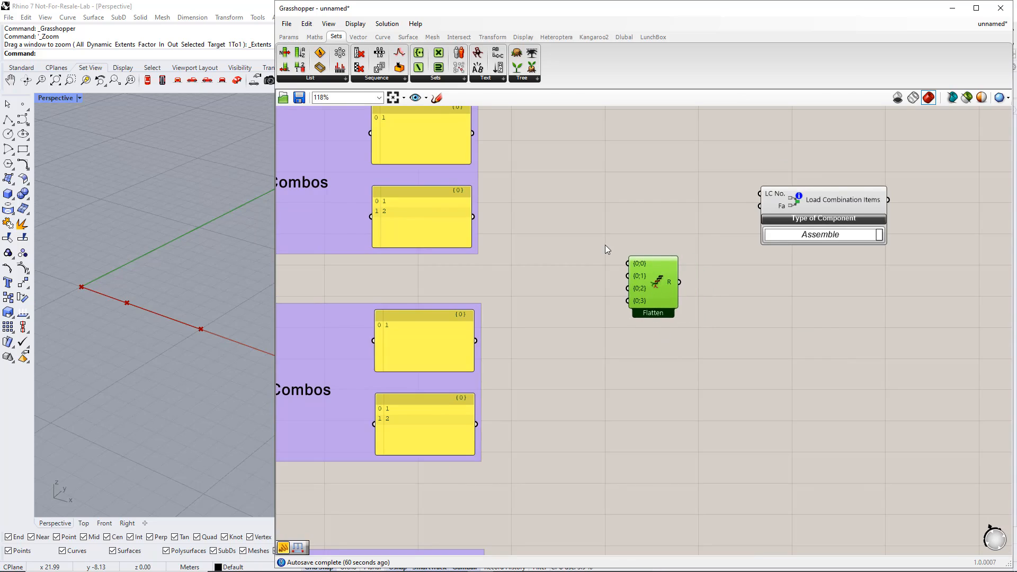
Step: Connect the four load case number panels of the upper ULS and SLS Combos groups to Entwine inputs {0;0} to {0;3}
{"action": "right_click_drag", "start_coordinate": [605, 245], "coordinate": [578, 278]}
{"action": "left_click_drag", "start_coordinate": [448, 163], "coordinate": [604, 292]}
{"action": "left_click_drag", "start_coordinate": [448, 246], "coordinate": [598, 305]}
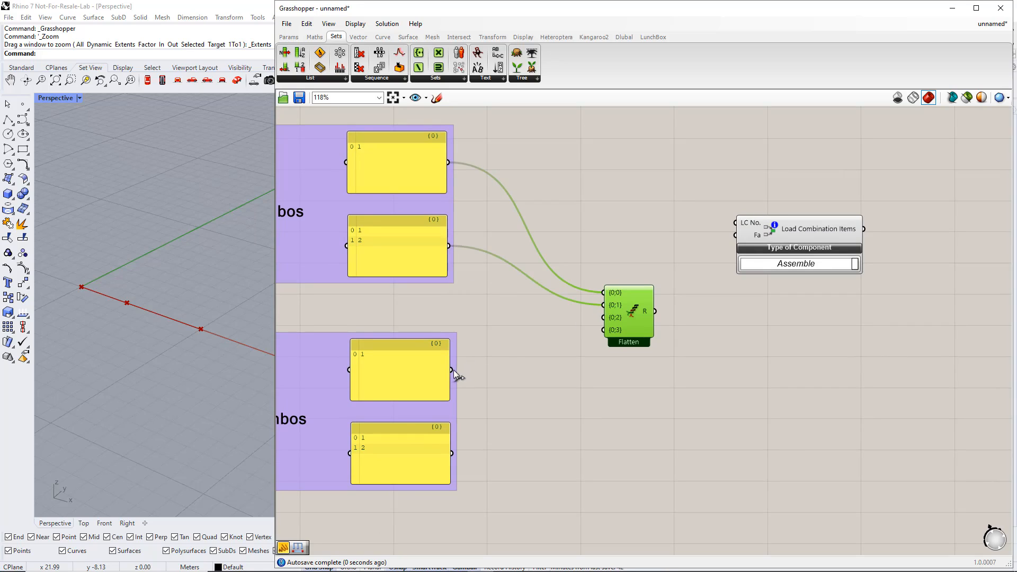
{"action": "left_click_drag", "start_coordinate": [454, 370], "coordinate": [603, 318]}
{"action": "left_click_drag", "start_coordinate": [452, 454], "coordinate": [604, 330]}
Step: Duplicate the wired Entwine component beside the copied Combos groups and rewire its four inputs to their factor panels in order
{"action": "scroll", "coordinate": [604, 333], "scroll_direction": "down", "scroll_amount": 4}
{"action": "right_click_drag", "start_coordinate": [601, 374], "coordinate": [591, 297]}
{"action": "left_click_drag", "start_coordinate": [603, 225], "coordinate": [498, 401], "text": "alt"}
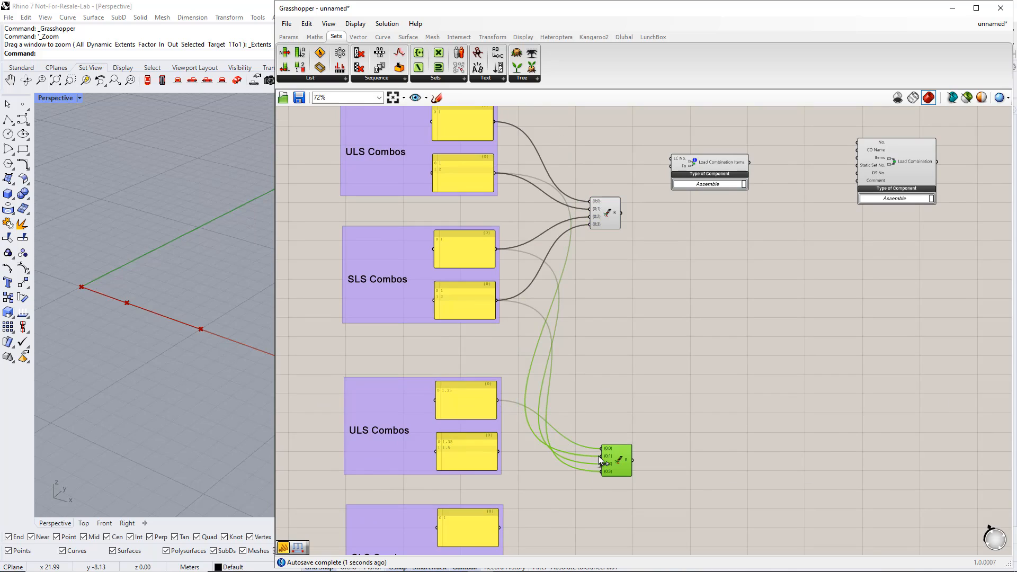
{"action": "left_click_drag", "start_coordinate": [600, 456], "coordinate": [498, 451]}
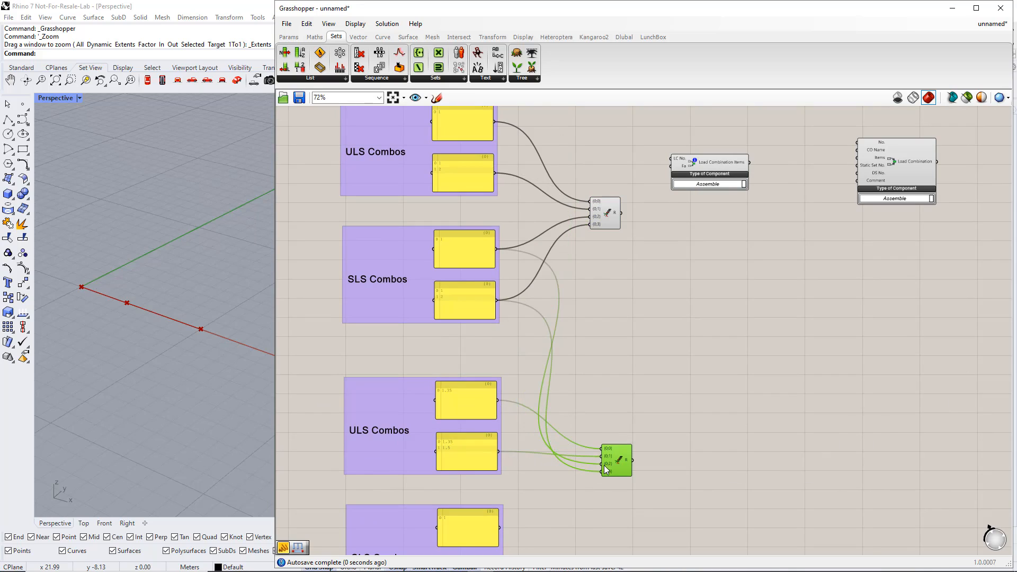
{"action": "left_click_drag", "start_coordinate": [606, 469], "coordinate": [499, 528]}
{"action": "right_click_drag", "start_coordinate": [551, 525], "coordinate": [551, 442]}
{"action": "left_click_drag", "start_coordinate": [596, 391], "coordinate": [494, 500]}
Step: Move the Load Combination Items and Load Combination components together, farther from the Entwine components and vertically between them
{"action": "scroll", "coordinate": [556, 472], "scroll_direction": "down", "scroll_amount": 2}
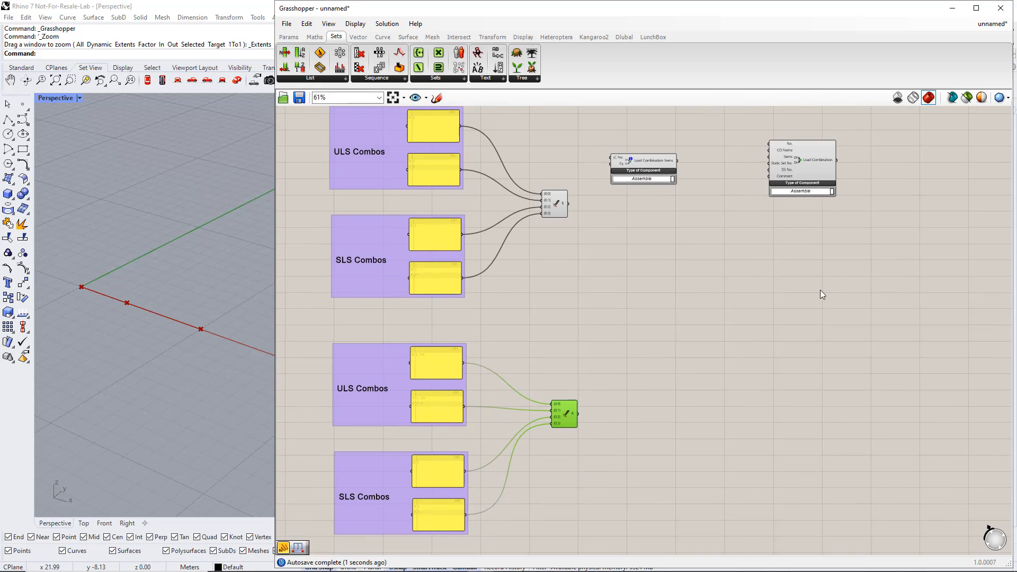
{"action": "left_click_drag", "start_coordinate": [841, 259], "coordinate": [626, 142]}
{"action": "left_click_drag", "start_coordinate": [801, 193], "coordinate": [909, 293]}
{"action": "left_click", "coordinate": [771, 345]}
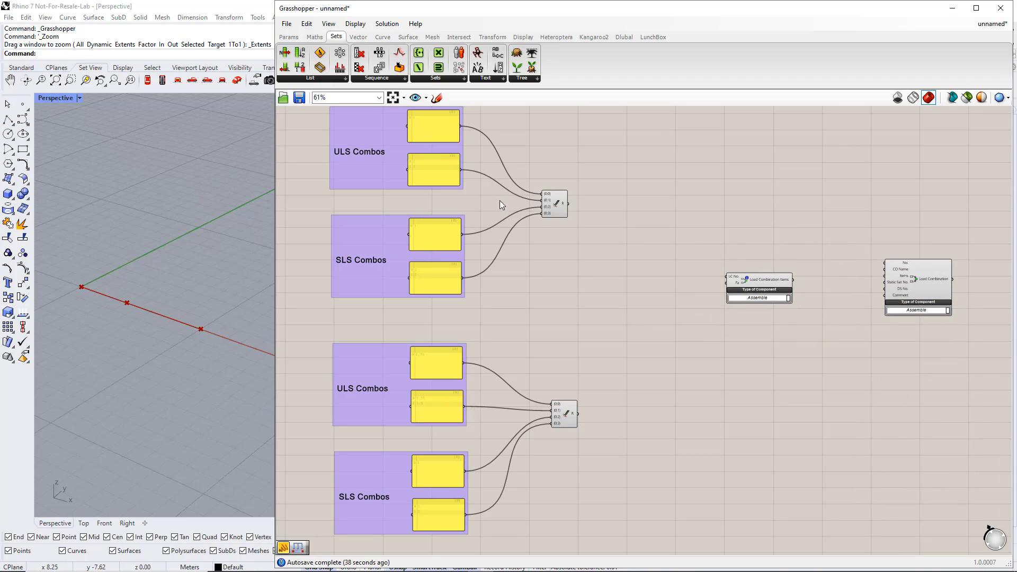
Step: Add a panel connected to the upper Entwine output R, enlarge it to fit all branches, and align it with the component
{"action": "left_click", "coordinate": [289, 36]}
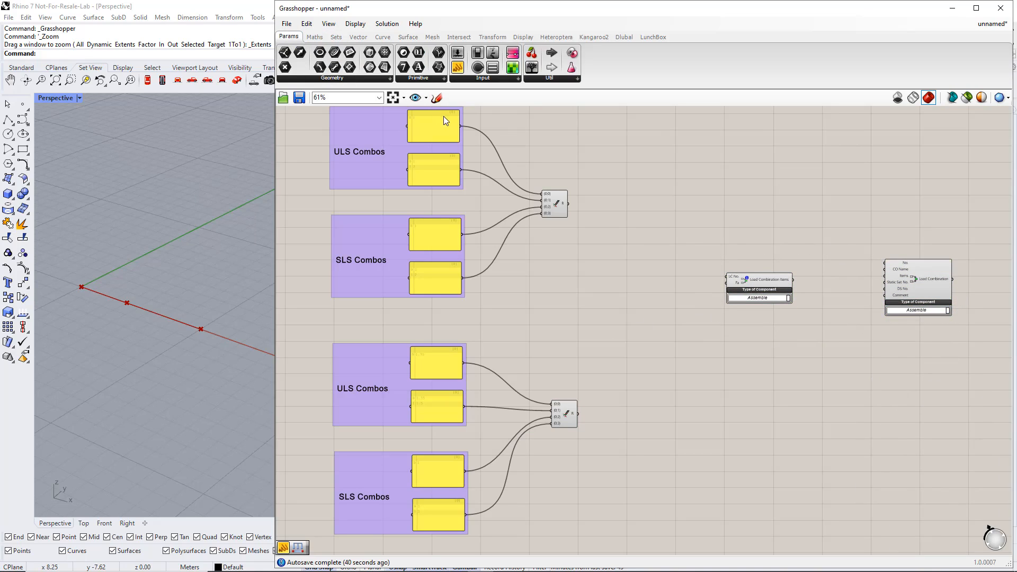
{"action": "left_click_drag", "start_coordinate": [458, 68], "coordinate": [639, 204]}
{"action": "scroll", "coordinate": [630, 207], "scroll_direction": "up", "scroll_amount": 3}
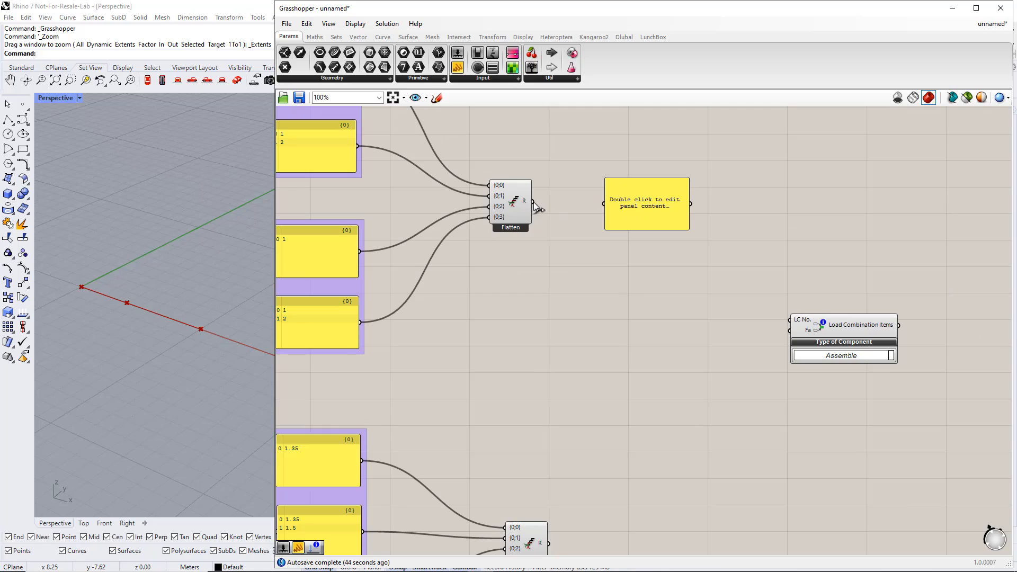
{"action": "left_click_drag", "start_coordinate": [533, 202], "coordinate": [604, 204]}
{"action": "left_click_drag", "start_coordinate": [657, 231], "coordinate": [658, 303]}
{"action": "left_click_drag", "start_coordinate": [666, 265], "coordinate": [664, 228]}
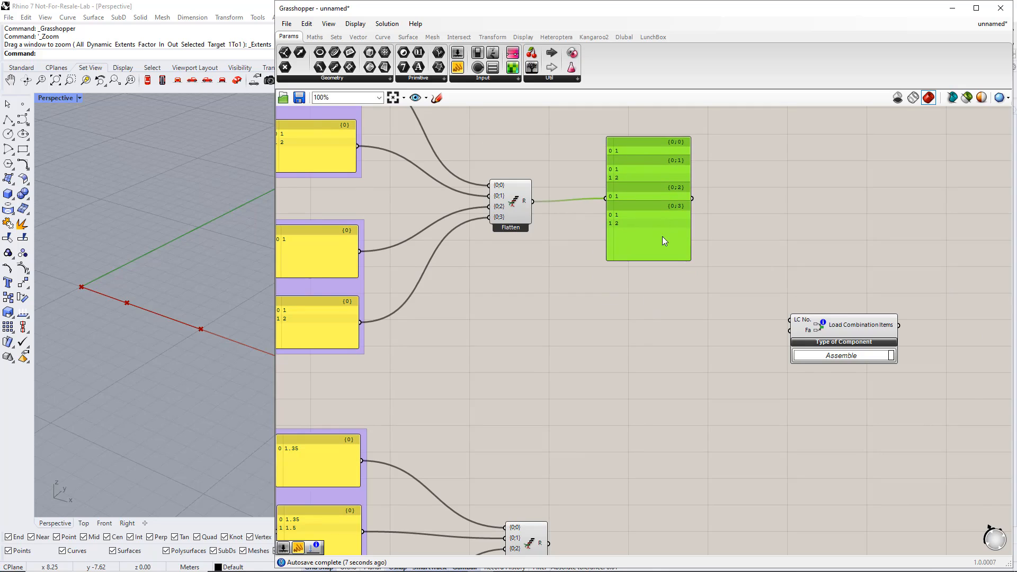
Step: Duplicate the output panel beside the lower Entwine component and connect it to that component's output R
{"action": "scroll", "coordinate": [663, 237], "scroll_direction": "down", "scroll_amount": 2}
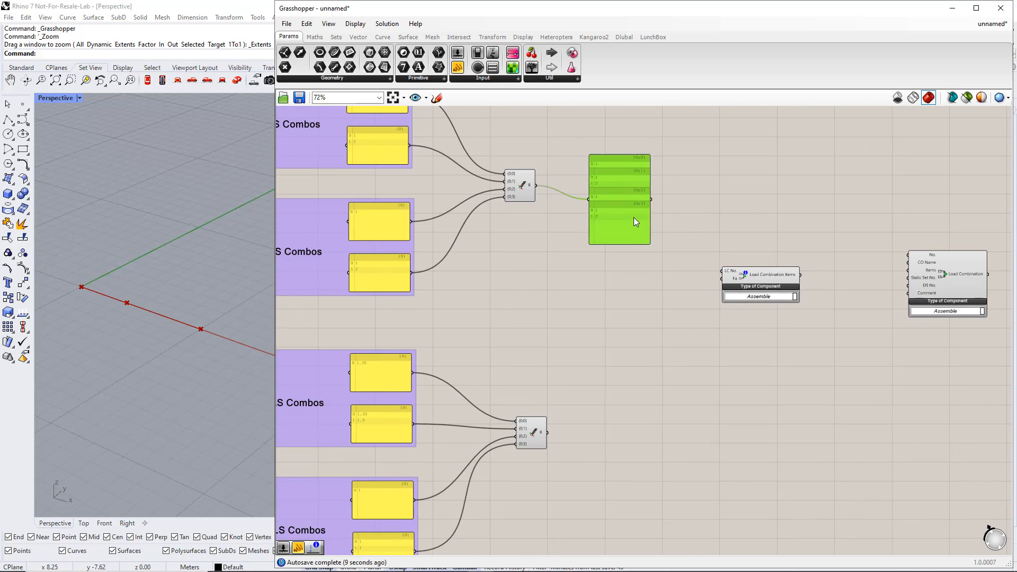
{"action": "left_click_drag", "start_coordinate": [634, 217], "coordinate": [548, 433], "text": "alt"}
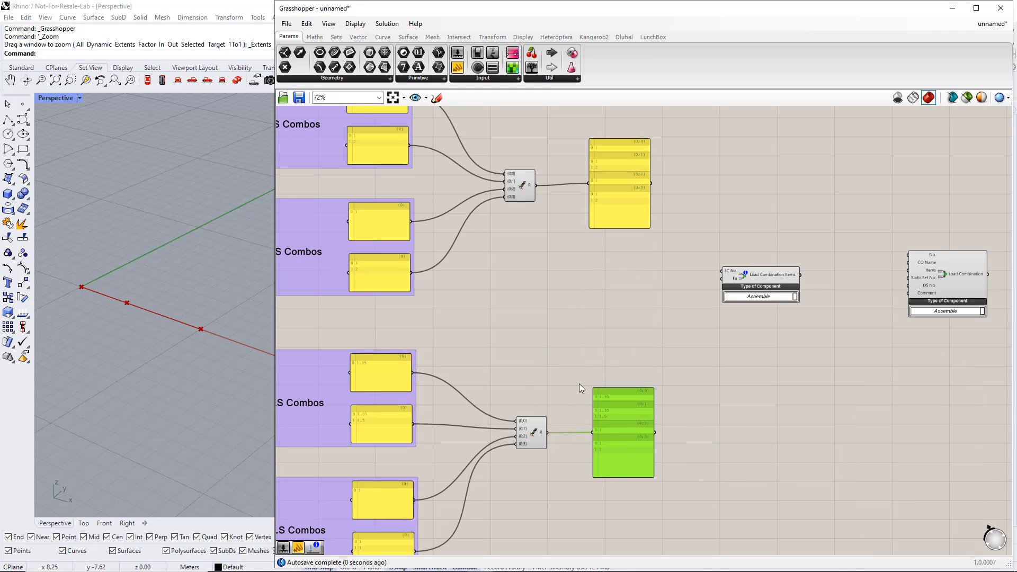
{"action": "left_click", "coordinate": [621, 310]}
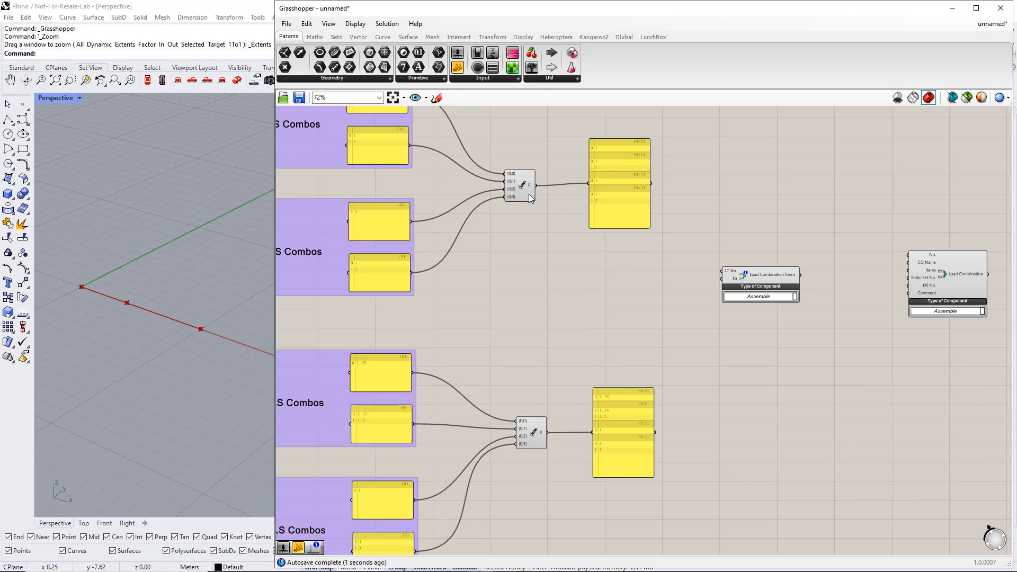
Step: Connect the upper output panel to LC No. and the lower one to Fa on the Load Combination Items component
{"action": "right_click_drag", "start_coordinate": [709, 339], "coordinate": [654, 348]}
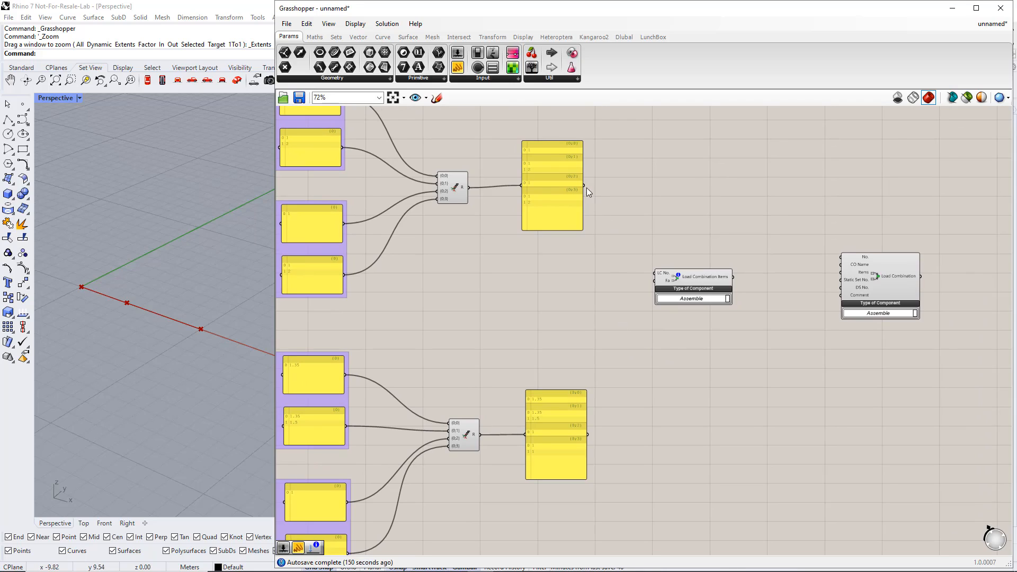
{"action": "left_click_drag", "start_coordinate": [585, 185], "coordinate": [648, 275]}
{"action": "left_click_drag", "start_coordinate": [588, 435], "coordinate": [657, 290]}
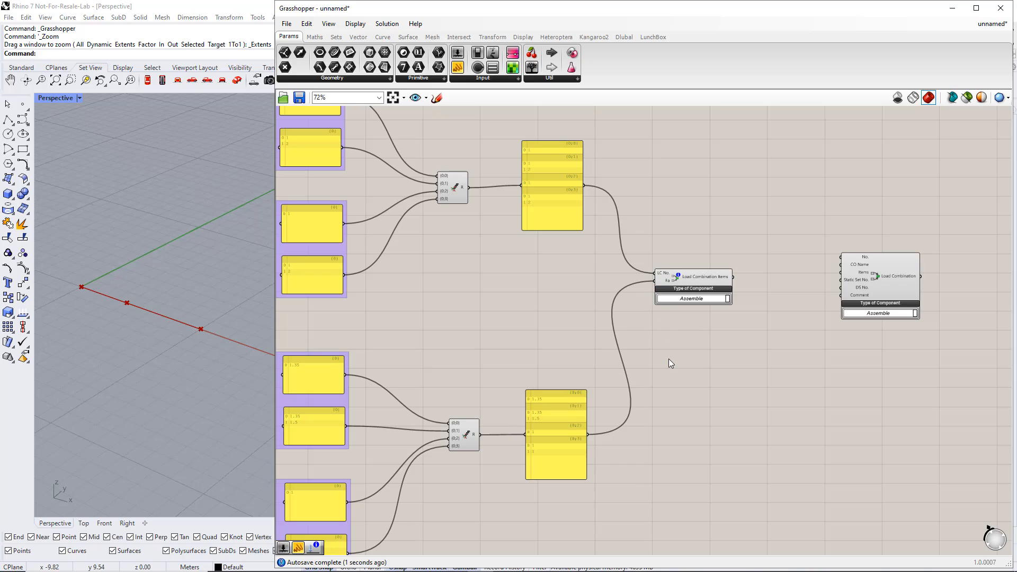
Step: Connect the Load Combination Items output to the Items input of the Load Combination component
{"action": "scroll", "coordinate": [691, 349], "scroll_direction": "up", "scroll_amount": 2}
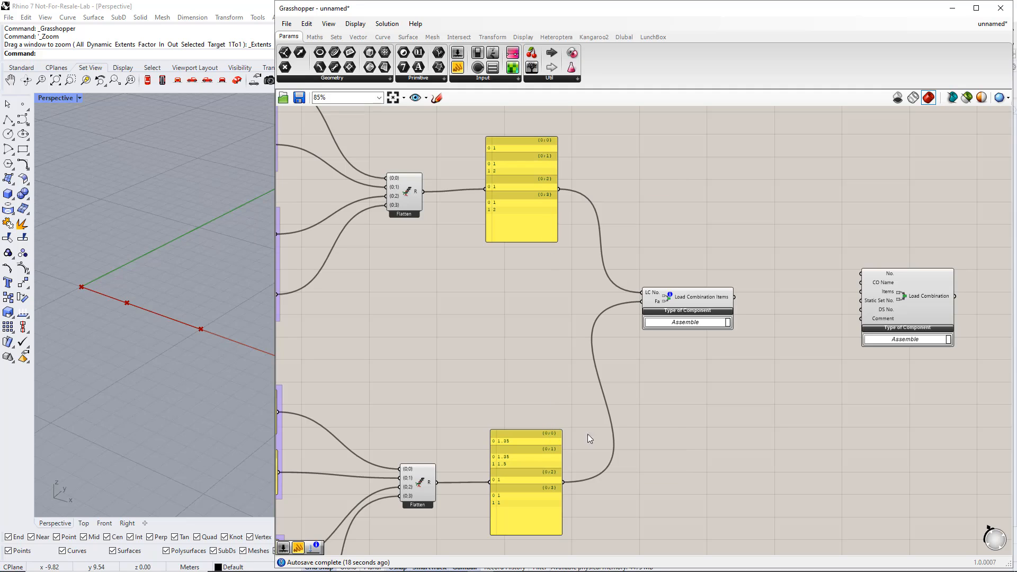
{"action": "right_click_drag", "start_coordinate": [785, 374], "coordinate": [657, 359]}
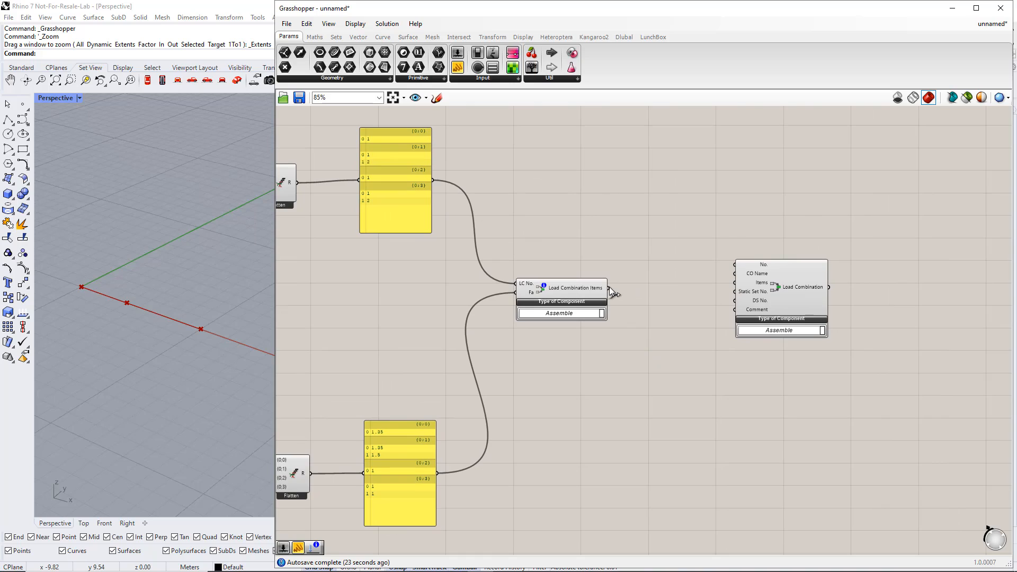
{"action": "left_click_drag", "start_coordinate": [609, 287], "coordinate": [756, 284]}
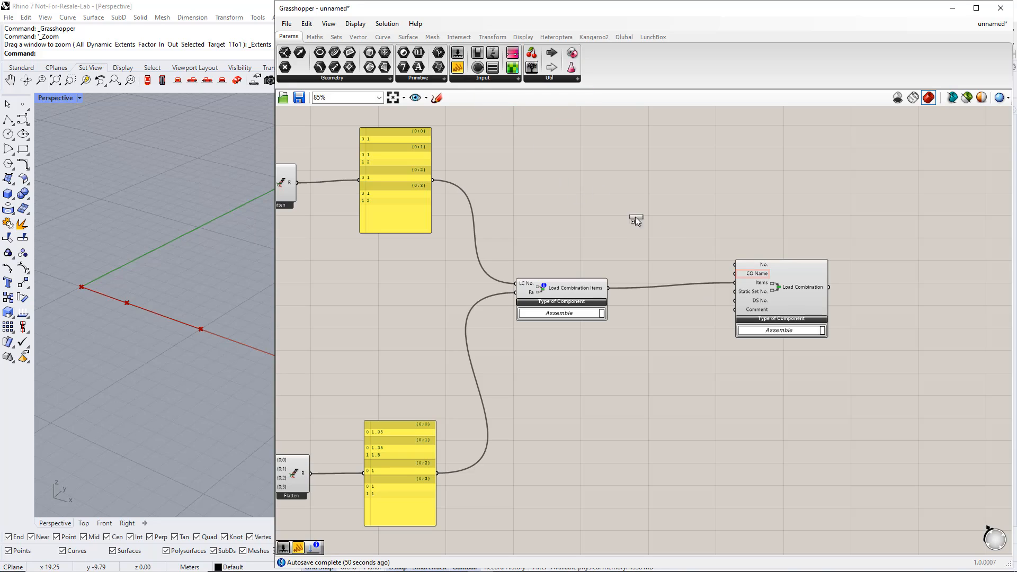
Step: Add a panel near the Load Combination component listing CO1 ULS, CO2 ULS, CO1 SLS and CO2 SLS on separate lines
{"action": "left_click_drag", "start_coordinate": [664, 242], "coordinate": [664, 242]}
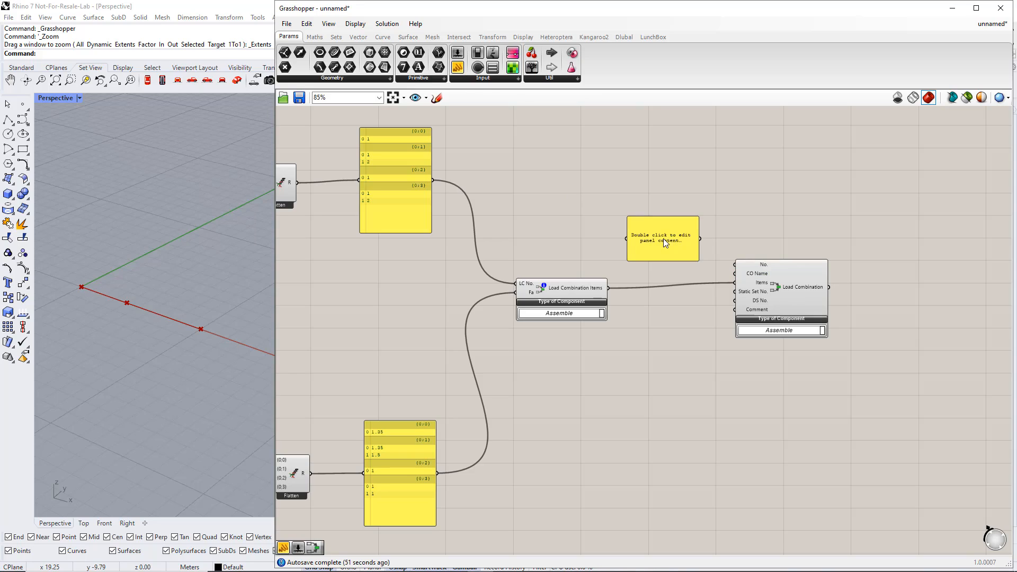
{"action": "double_click", "coordinate": [664, 242]}
{"action": "type", "text": "CO1 ULS"}
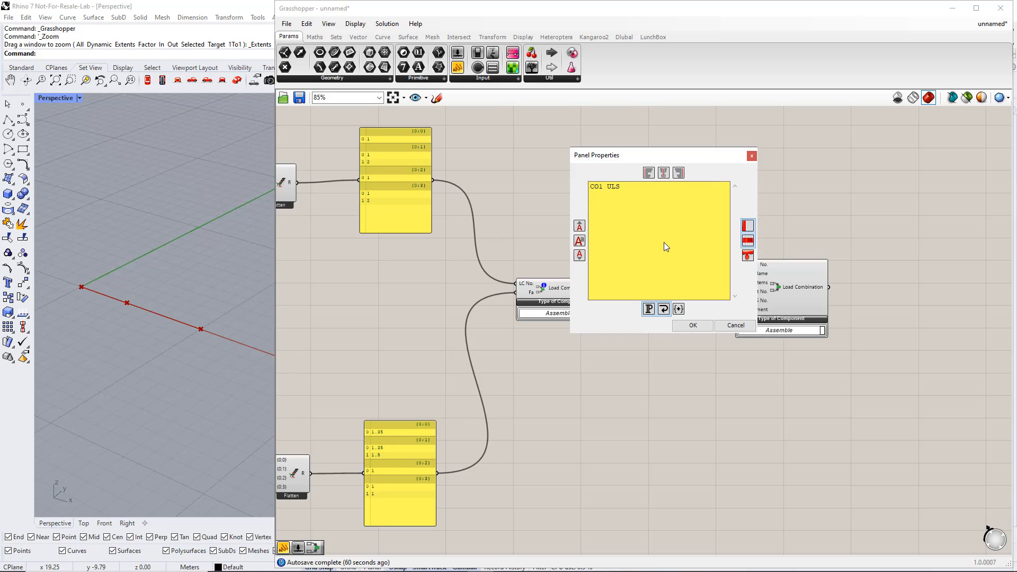
{"action": "key", "text": "Return"}
{"action": "type", "text": "CO2 ULS"}
{"action": "key", "text": "Return"}
{"action": "type", "text": "CO1 SLS"}
{"action": "key", "text": "Return"}
{"action": "type", "text": "CO2 SLS"}
{"action": "left_click", "coordinate": [703, 324]}
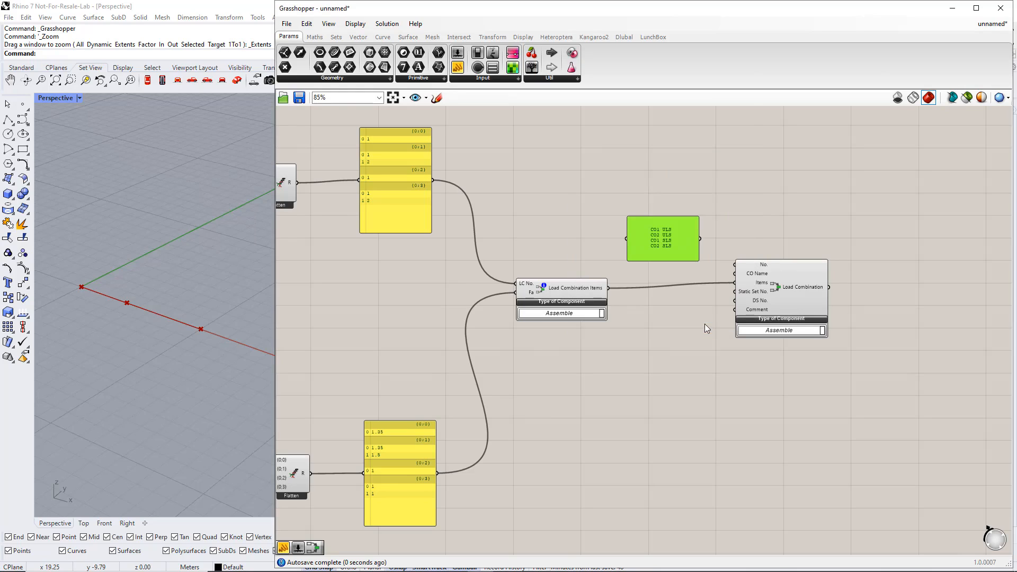
Step: Duplicate the combination names panel below the original and set the copy to 1, 1, 2 and 2 on separate lines
{"action": "left_click_drag", "start_coordinate": [687, 249], "coordinate": [689, 363], "text": "alt"}
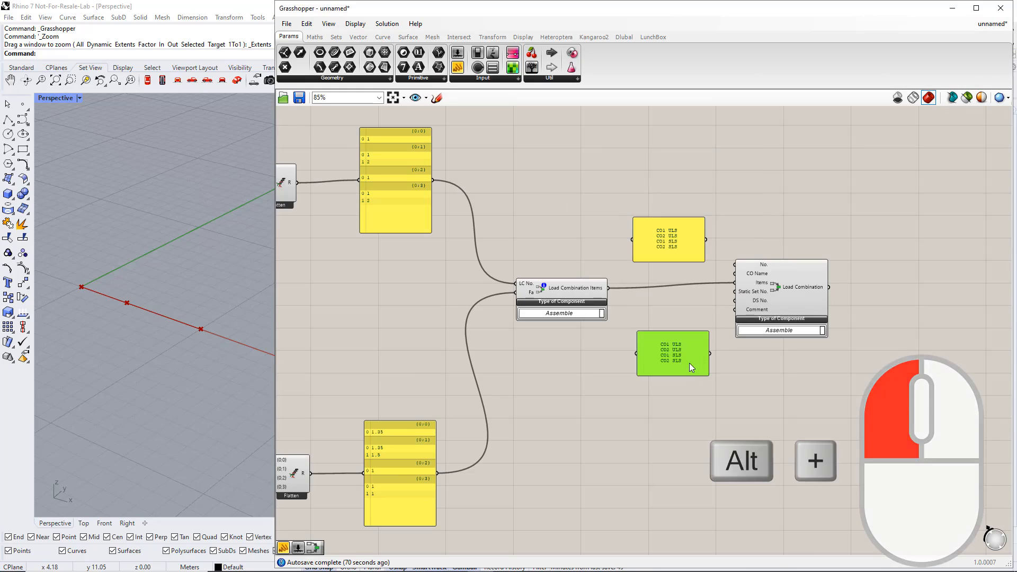
{"action": "double_click", "coordinate": [689, 363]}
{"action": "type", "text": "1"}
{"action": "key", "text": "Return"}
{"action": "type", "text": "1"}
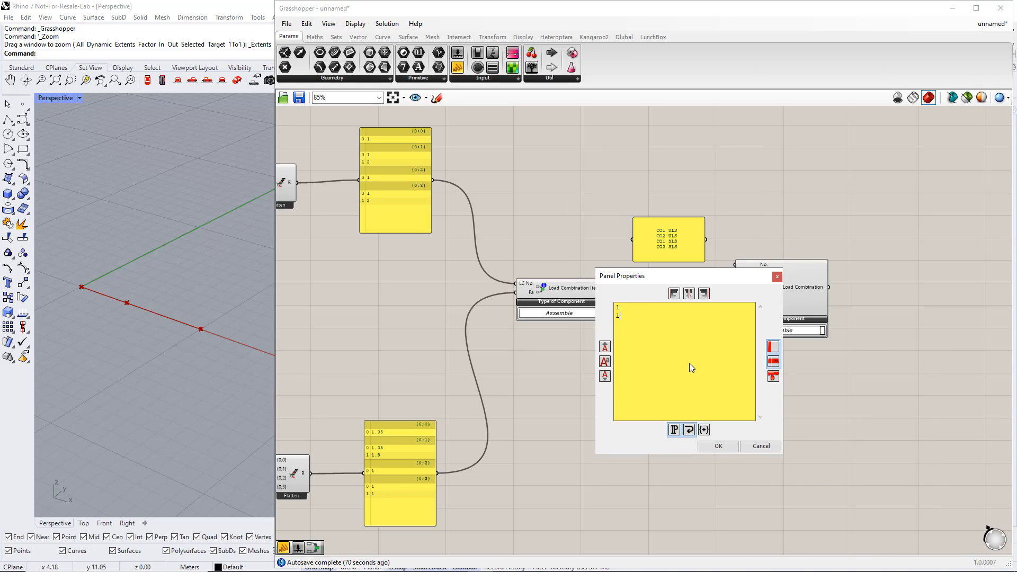
{"action": "key", "text": "Return"}
{"action": "type", "text": "2"}
{"action": "key", "text": "Return"}
{"action": "type", "text": "2"}
{"action": "left_click", "coordinate": [718, 446]}
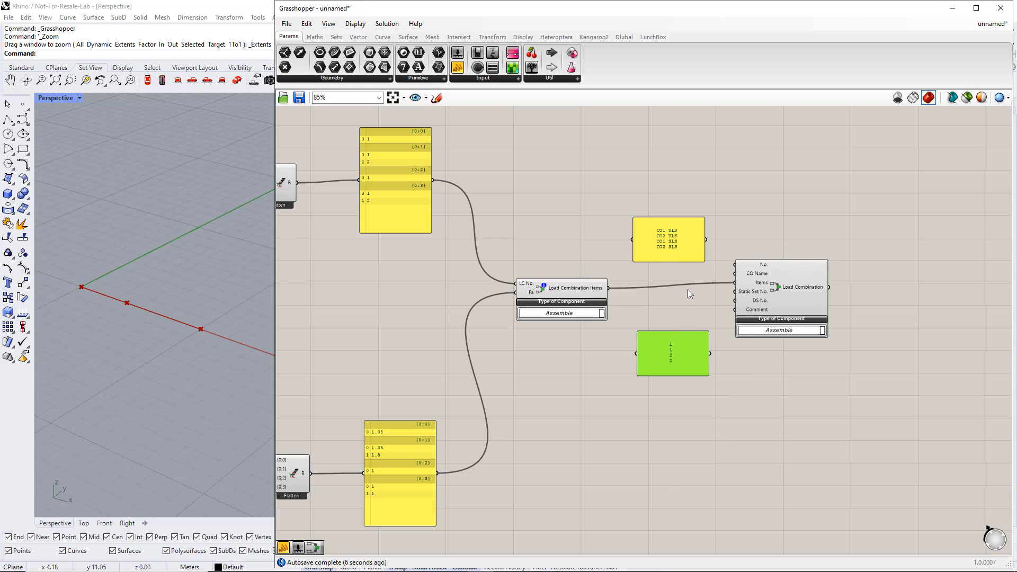
Step: Connect the names panel to CO Name and the numbers panel to DS No., and turn off multiline data in both panels
{"action": "left_click_drag", "start_coordinate": [708, 243], "coordinate": [731, 278]}
{"action": "left_click_drag", "start_coordinate": [711, 353], "coordinate": [796, 293]}
{"action": "right_click", "coordinate": [664, 241]}
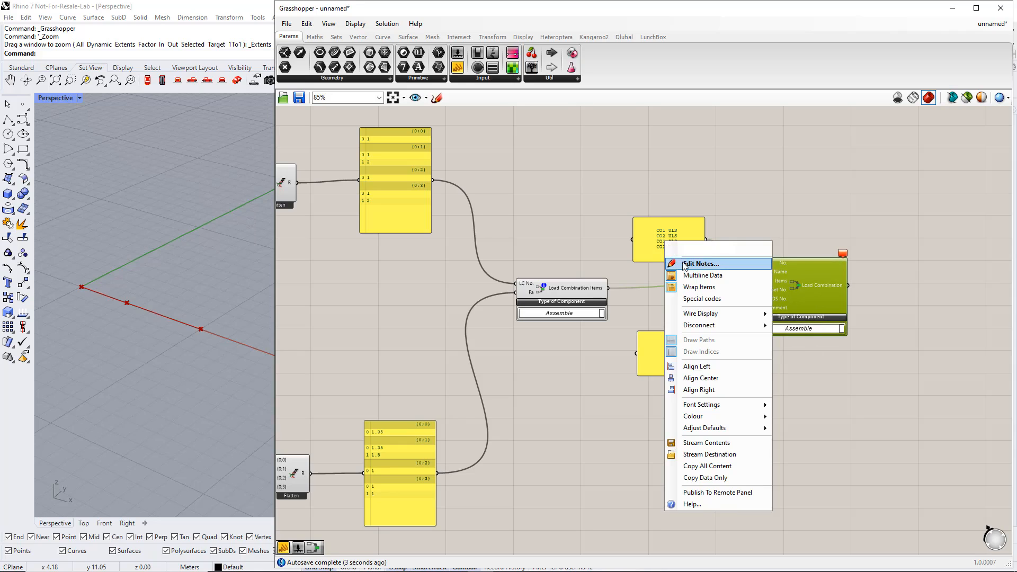
{"action": "left_click", "coordinate": [673, 351]}
{"action": "right_click", "coordinate": [673, 350]}
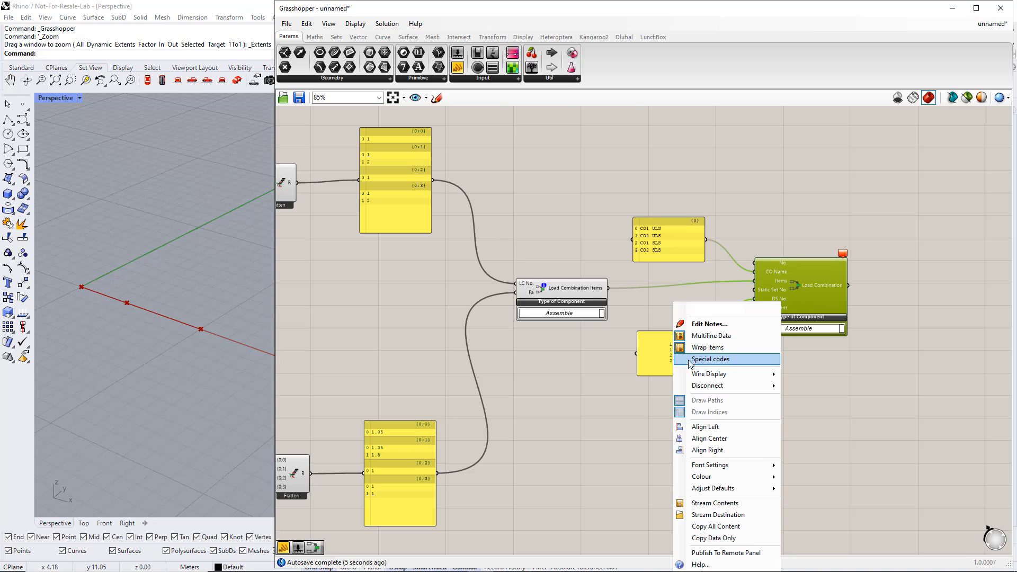
{"action": "left_click", "coordinate": [694, 335]}
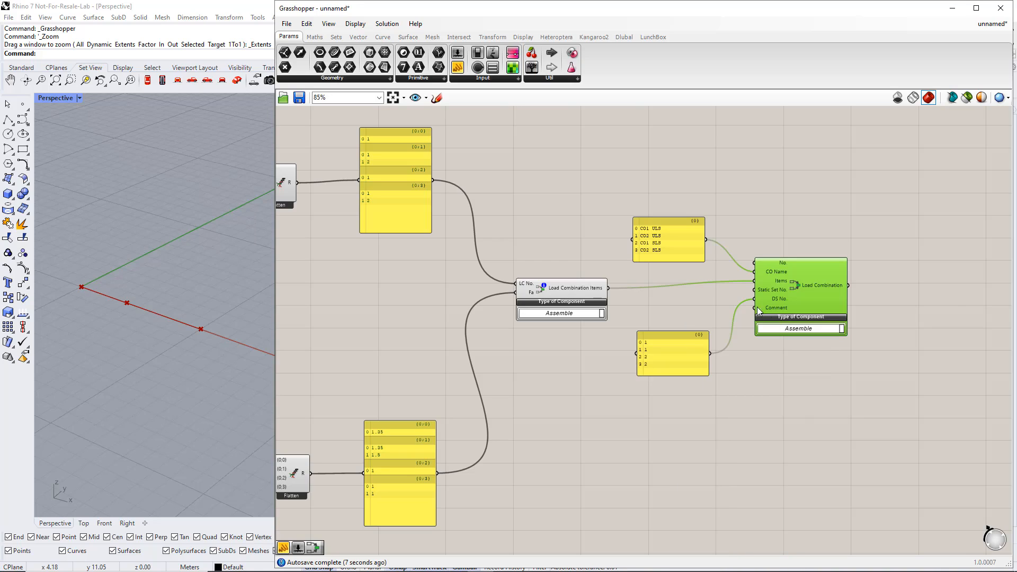
Step: Graft the CO Name and DS No. inputs of the Load Combination component and move it slightly away from the panels
{"action": "right_click", "coordinate": [773, 271]}
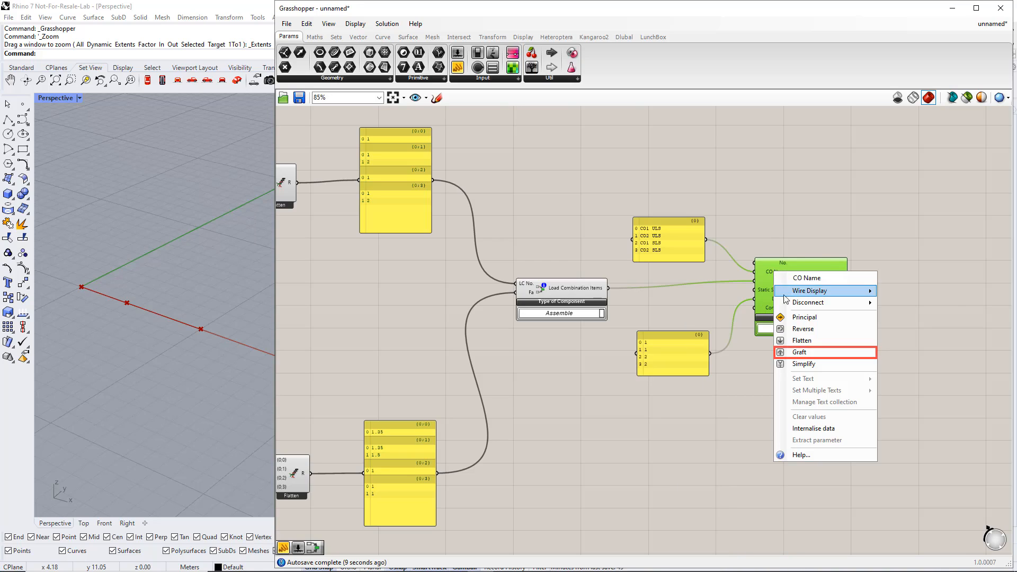
{"action": "left_click", "coordinate": [798, 353]}
{"action": "right_click", "coordinate": [776, 299]}
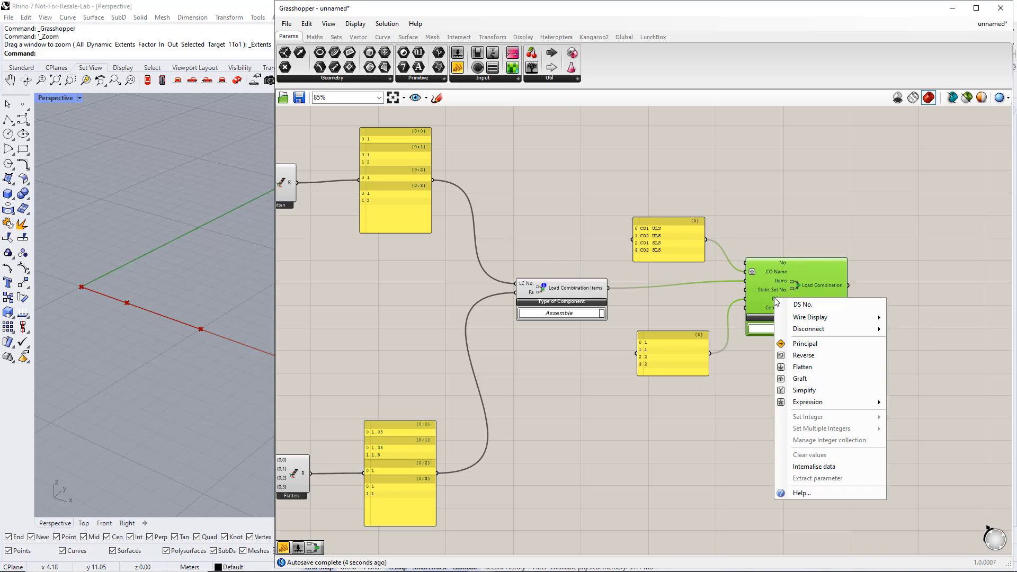
{"action": "left_click", "coordinate": [799, 379]}
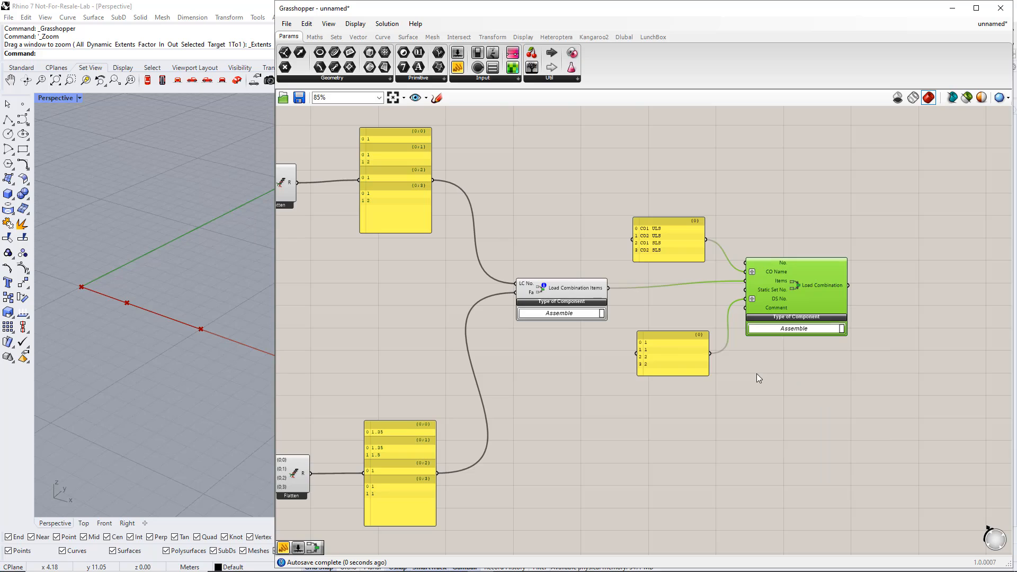
{"action": "left_click_drag", "start_coordinate": [792, 298], "coordinate": [819, 296]}
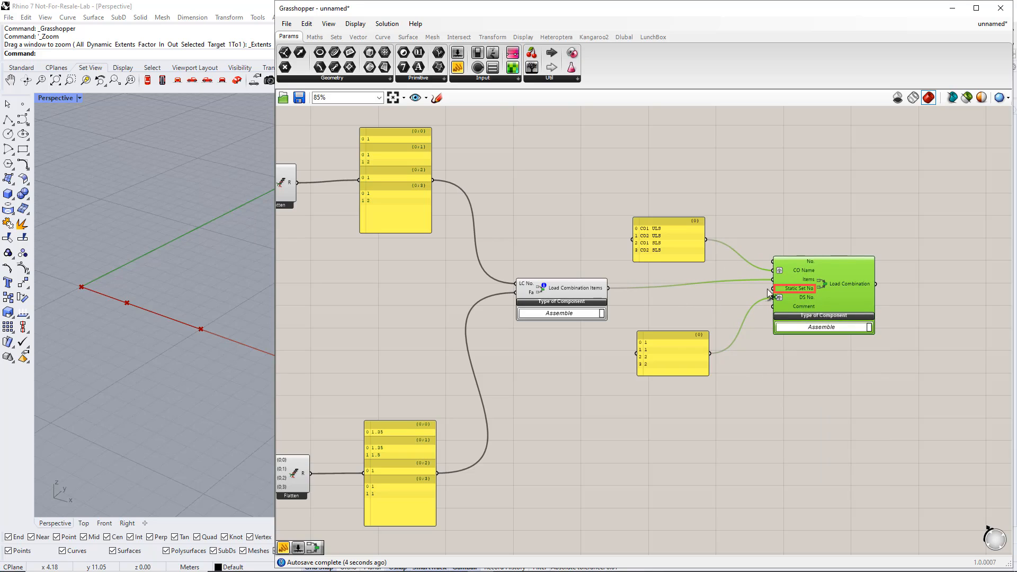
Step: Add a number slider with value 1 and connect it to the Static Set No. input of the Load Combination component
{"action": "double_click", "coordinate": [657, 302]}
{"action": "type", "text": "1"}
{"action": "key", "text": "Return"}
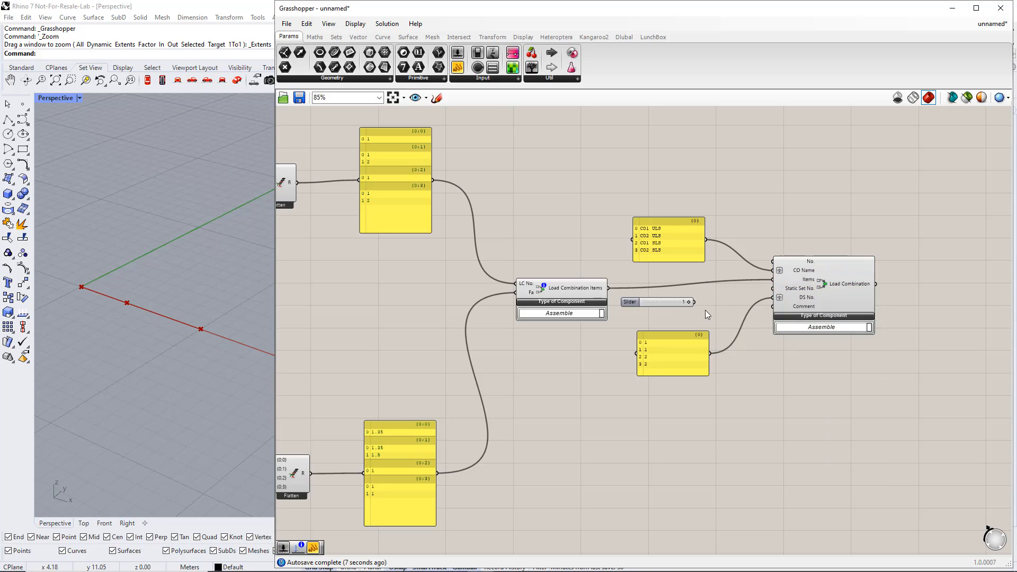
{"action": "left_click_drag", "start_coordinate": [695, 301], "coordinate": [772, 289]}
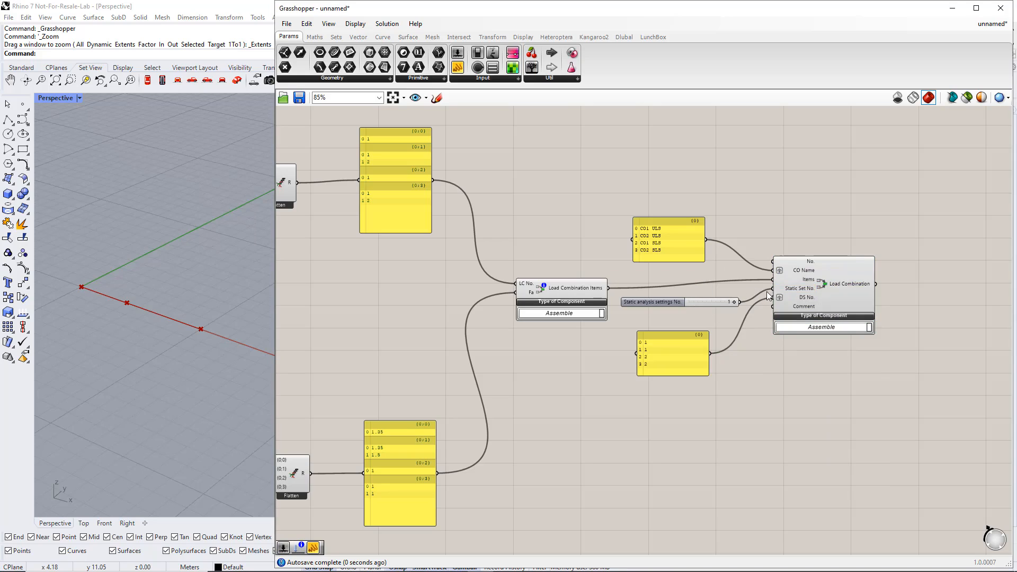
Step: Move the RFEM6 export group to the free canvas area beyond the Load Combination component
{"action": "scroll", "coordinate": [766, 298], "scroll_direction": "down", "scroll_amount": 5}
{"action": "right_click_drag", "start_coordinate": [814, 271], "coordinate": [712, 378]}
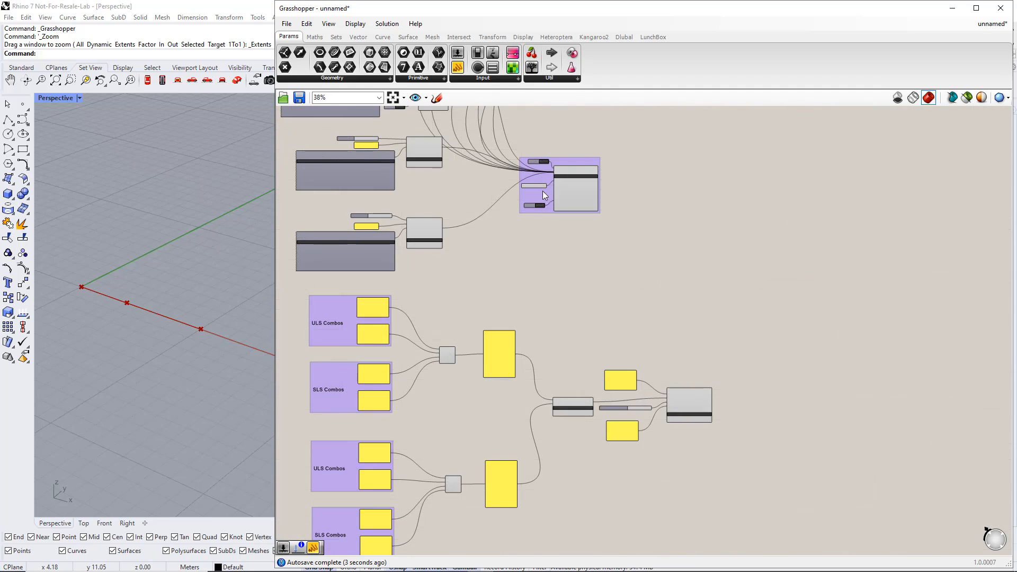
{"action": "left_click_drag", "start_coordinate": [551, 205], "coordinate": [806, 271]}
Step: Connect the Load Combination output to the RFEM6 component's Input as an additional wire, keeping the existing connections
{"action": "scroll", "coordinate": [811, 302], "scroll_direction": "up", "scroll_amount": 5}
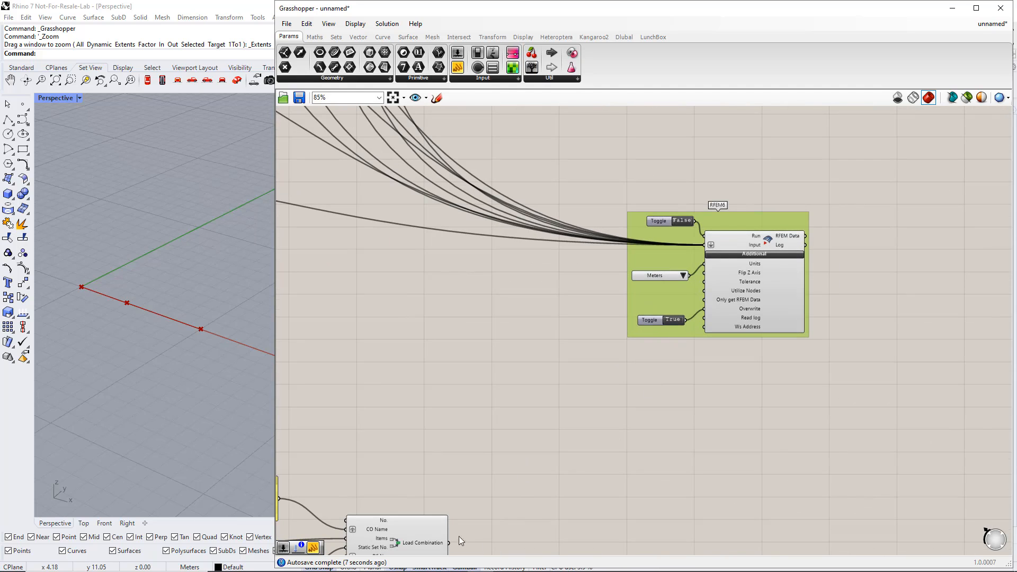
{"action": "left_click_drag", "start_coordinate": [449, 541], "coordinate": [708, 244], "text": "shift"}
{"action": "scroll", "coordinate": [708, 243], "scroll_direction": "down", "scroll_amount": 5}
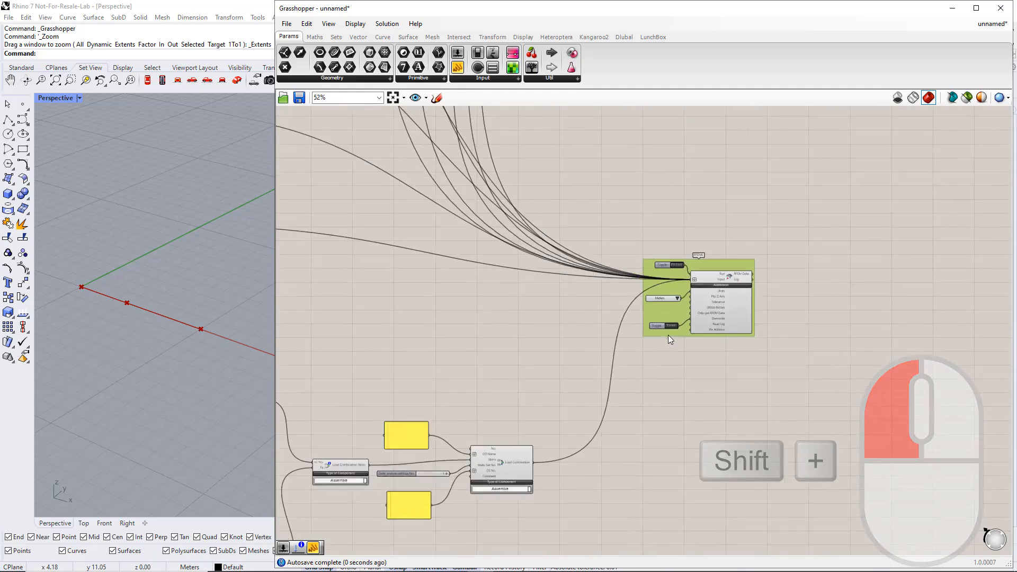
{"action": "right_click_drag", "start_coordinate": [619, 331], "coordinate": [682, 327]}
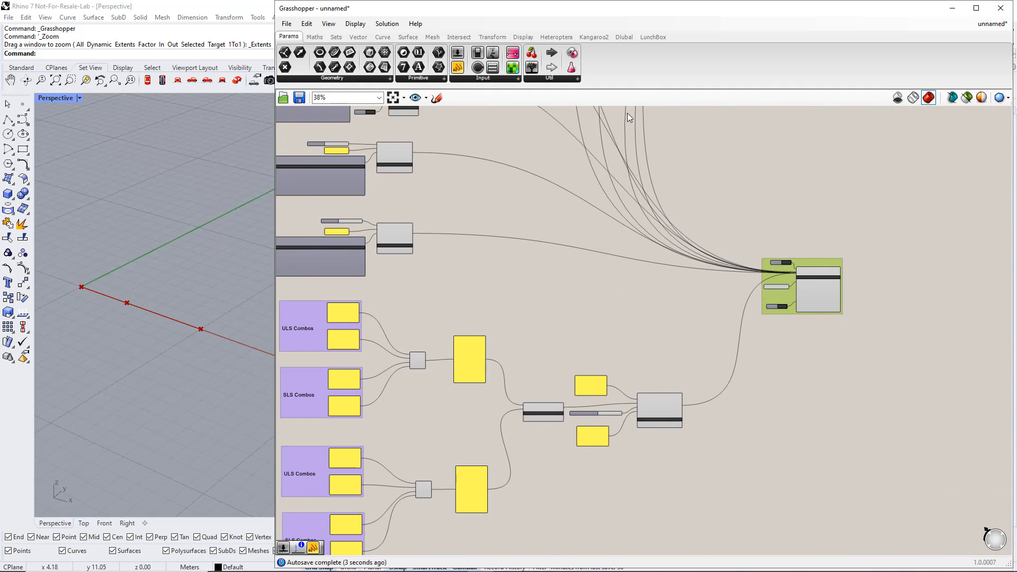
Step: Place a Dlubal Member Load component on the free canvas area between the Design Situation and RFEM6 components
{"action": "left_click", "coordinate": [629, 39]}
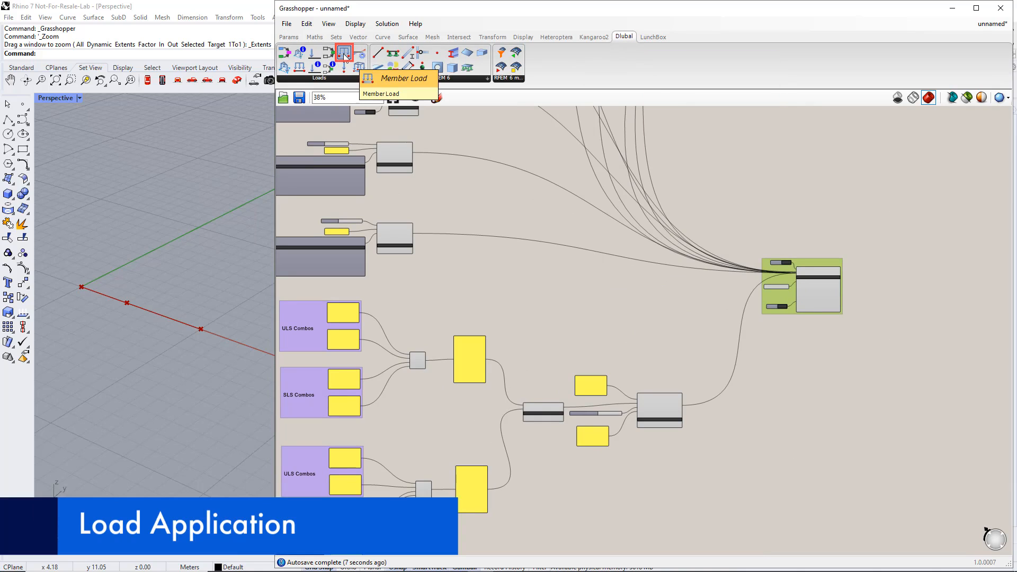
{"action": "left_click_drag", "start_coordinate": [567, 280], "coordinate": [581, 275]}
{"action": "scroll", "coordinate": [581, 276], "scroll_direction": "up", "scroll_amount": 3}
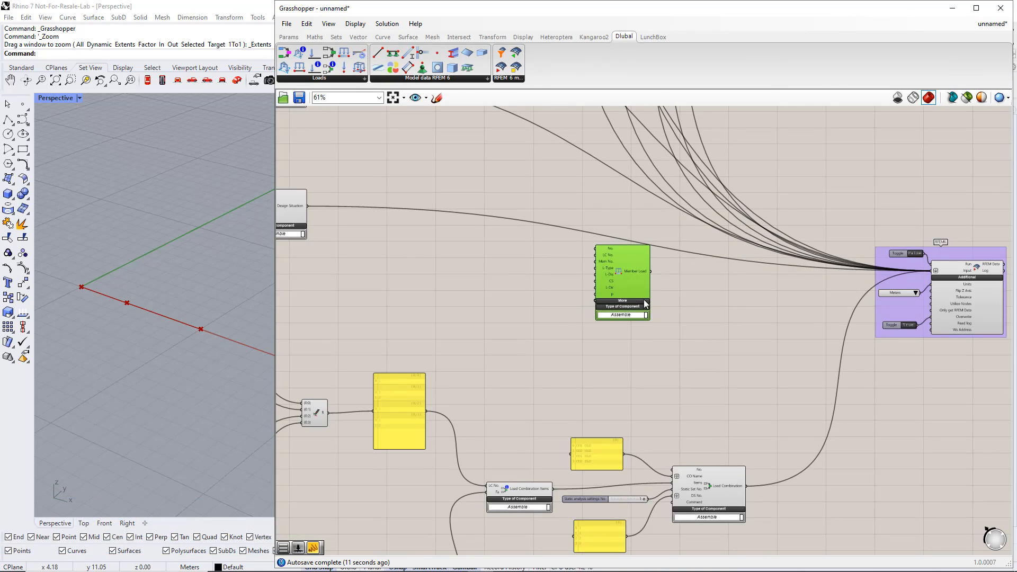
{"action": "right_click_drag", "start_coordinate": [649, 320], "coordinate": [680, 339]}
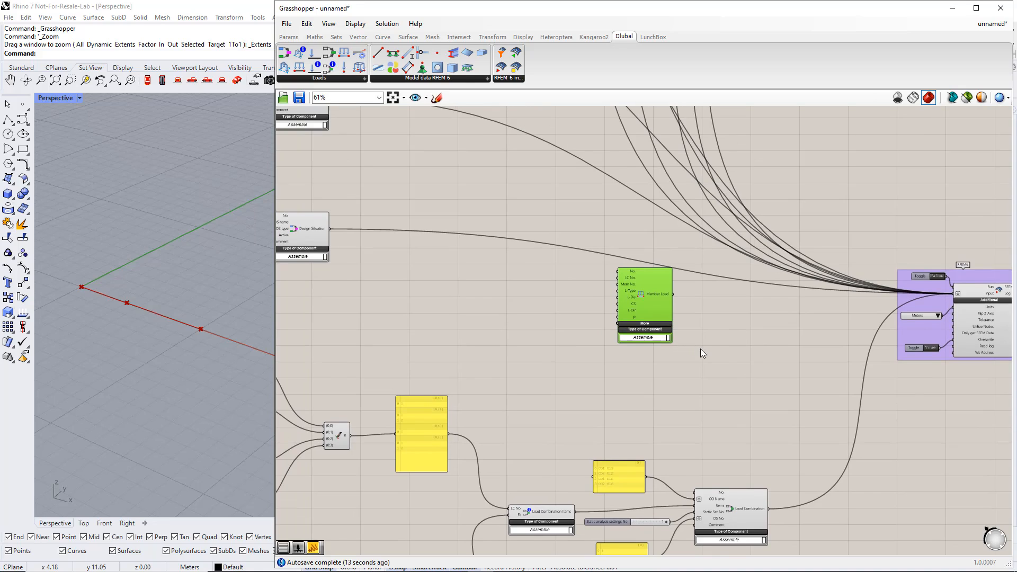
{"action": "left_click", "coordinate": [588, 317]}
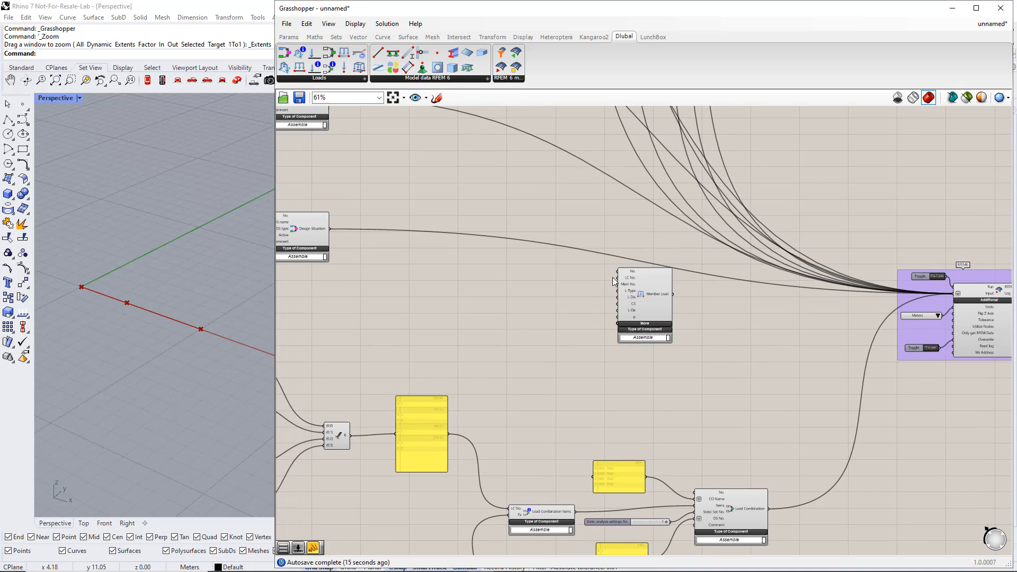
Step: Add a number slider with value 2 and connect it to the LC No. input of the Member Load component
{"action": "double_click", "coordinate": [544, 276]}
{"action": "type", "text": "2"}
{"action": "key", "text": "Return"}
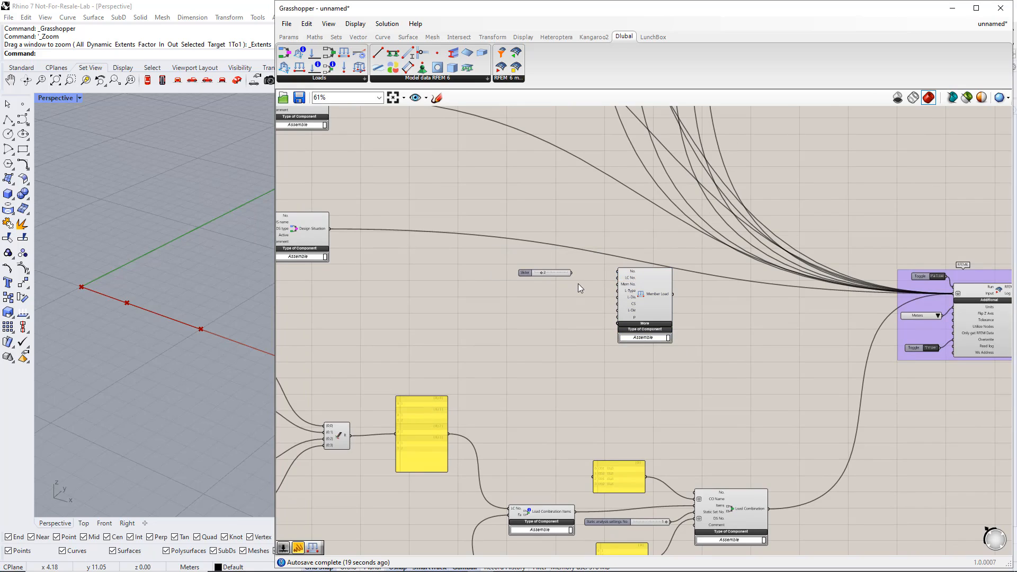
{"action": "left_click_drag", "start_coordinate": [572, 273], "coordinate": [618, 278]}
{"action": "scroll", "coordinate": [567, 278], "scroll_direction": "up", "scroll_amount": 2}
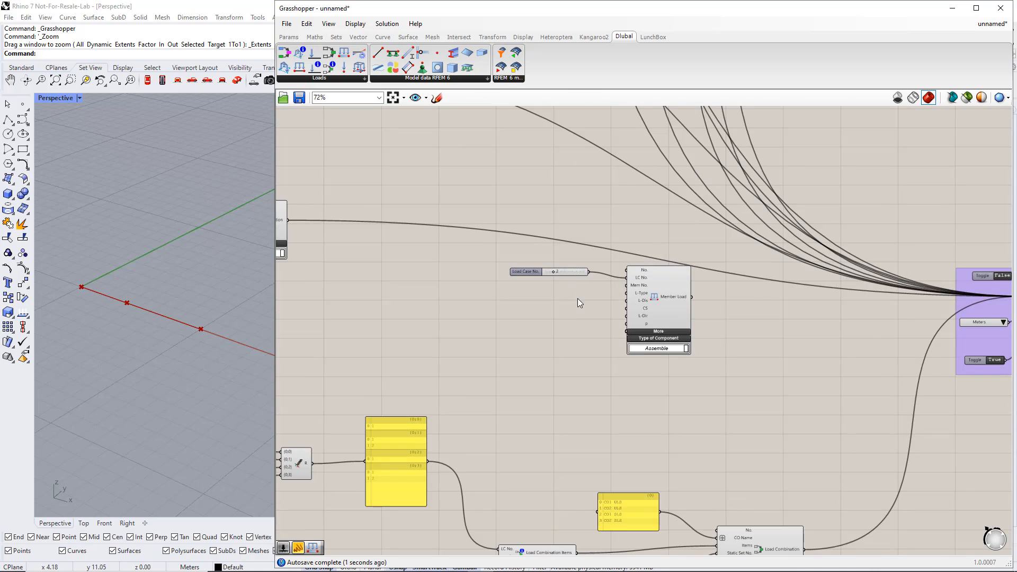
{"action": "scroll", "coordinate": [581, 300], "scroll_direction": "up", "scroll_amount": 1}
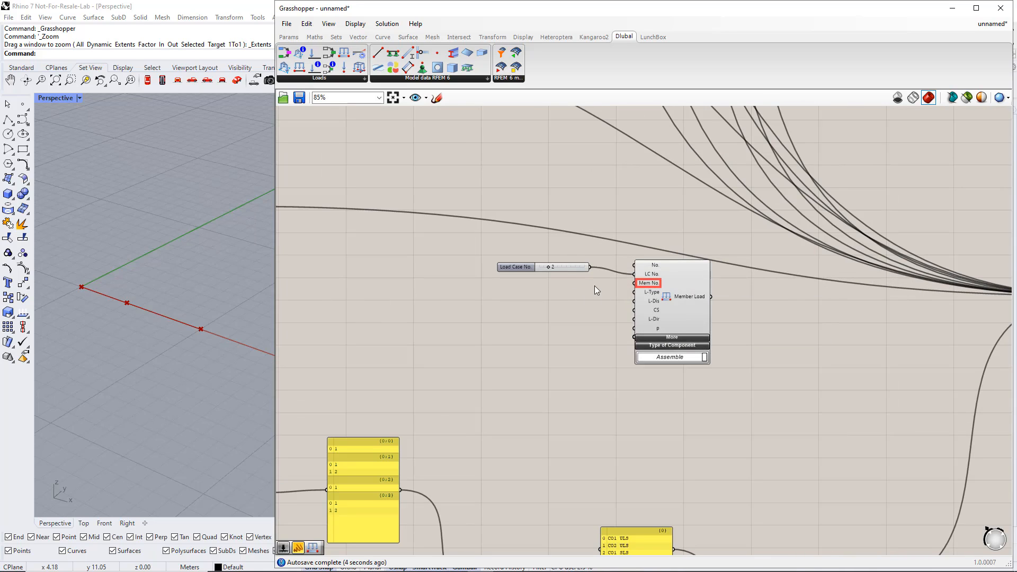
Step: Add a panel containing 1 and 2 on separate lines beside the Member Load component
{"action": "left_click", "coordinate": [290, 36]}
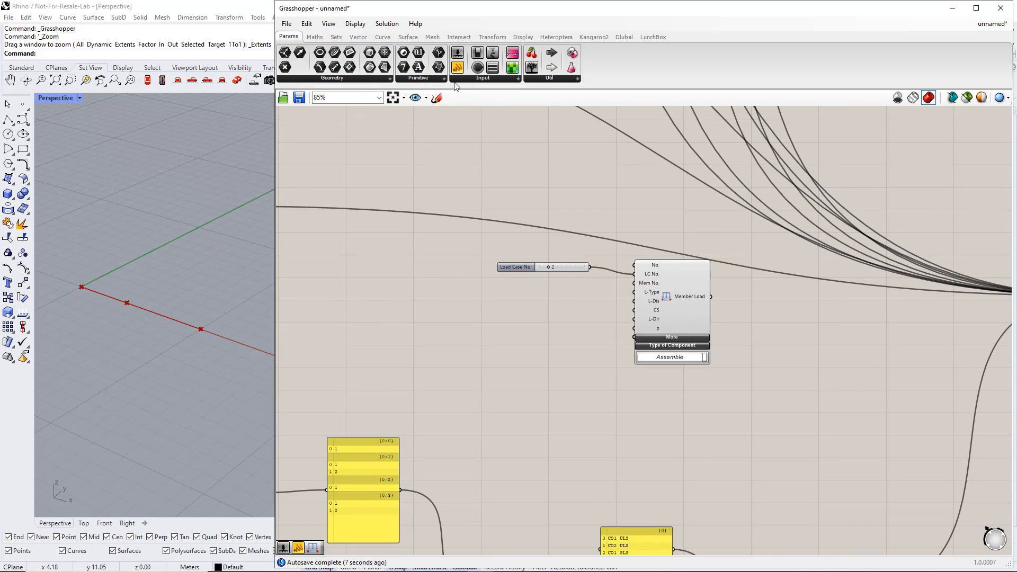
{"action": "left_click_drag", "start_coordinate": [457, 67], "coordinate": [525, 286]}
{"action": "double_click", "coordinate": [554, 287]}
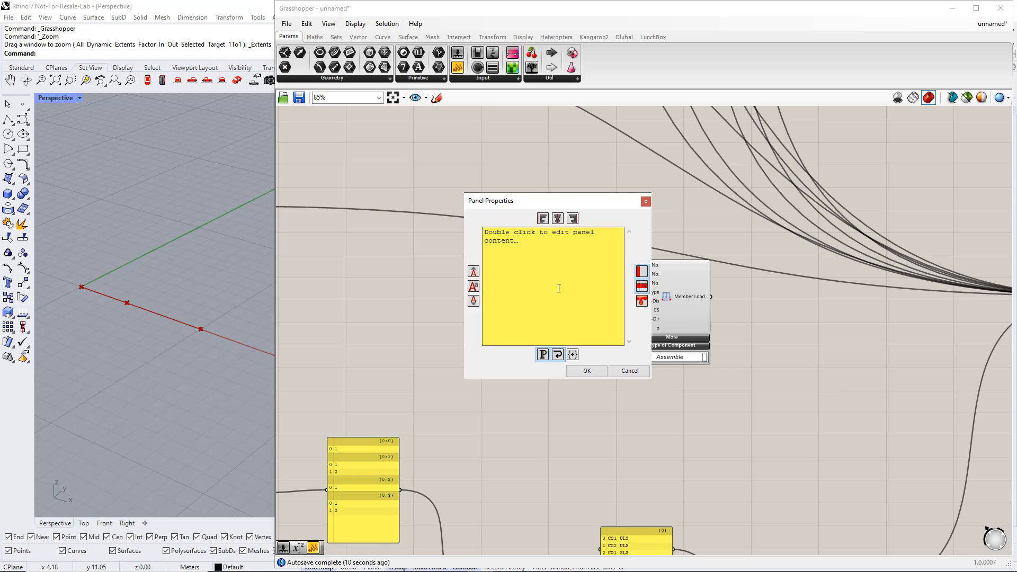
{"action": "double_click", "coordinate": [536, 251]}
{"action": "left_click_drag", "start_coordinate": [521, 241], "coordinate": [485, 227]}
{"action": "type", "text": "1"}
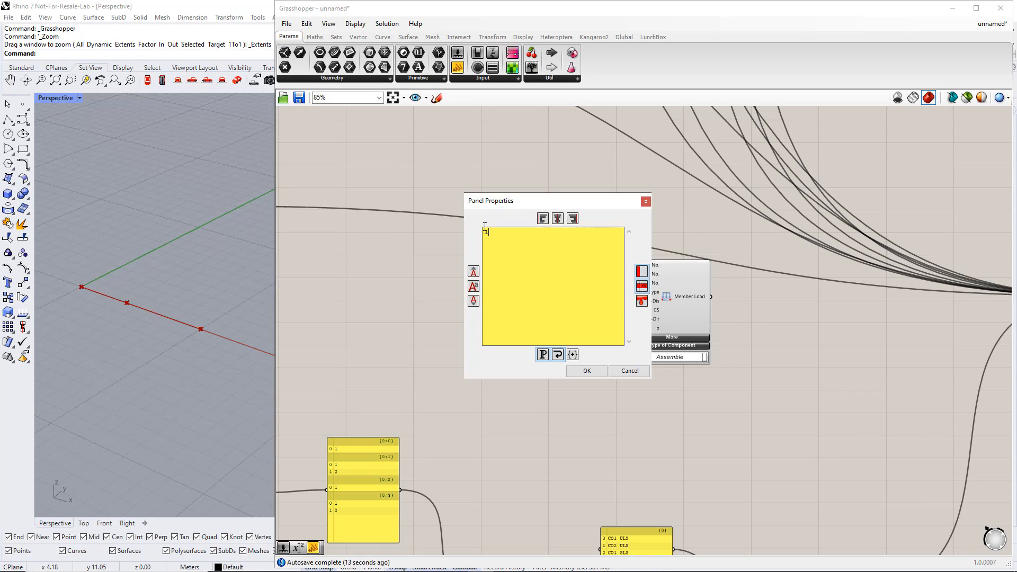
{"action": "key", "text": "Return"}
{"action": "type", "text": "2"}
{"action": "left_click", "coordinate": [574, 369]}
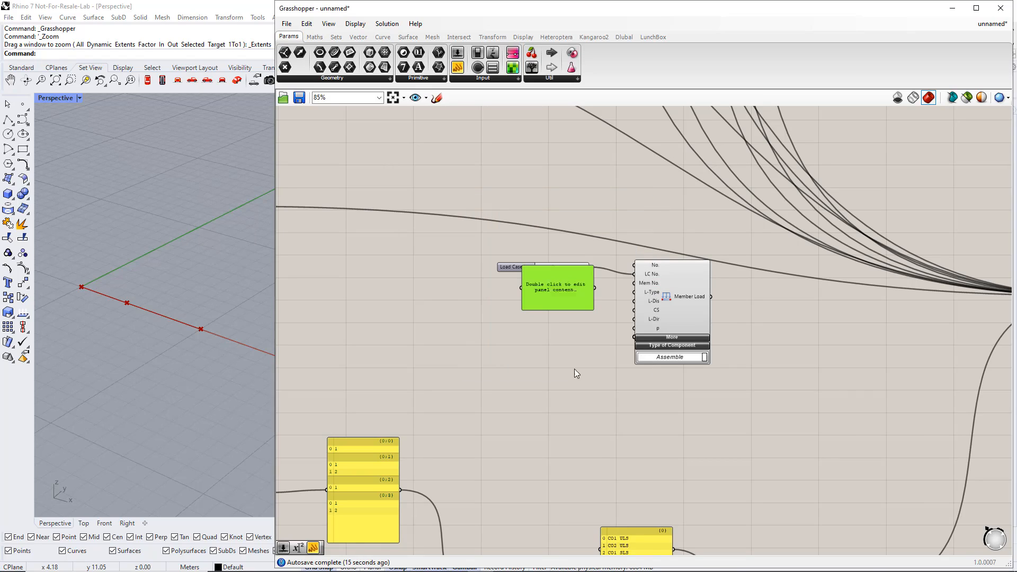
Step: Turn off Multiline Data for the new panel and connect it to the Mem No. input of the Member Load component
{"action": "right_click", "coordinate": [558, 287]}
{"action": "left_click", "coordinate": [577, 320]}
{"action": "left_click_drag", "start_coordinate": [574, 293], "coordinate": [634, 286]}
{"action": "scroll", "coordinate": [573, 318], "scroll_direction": "up", "scroll_amount": 3}
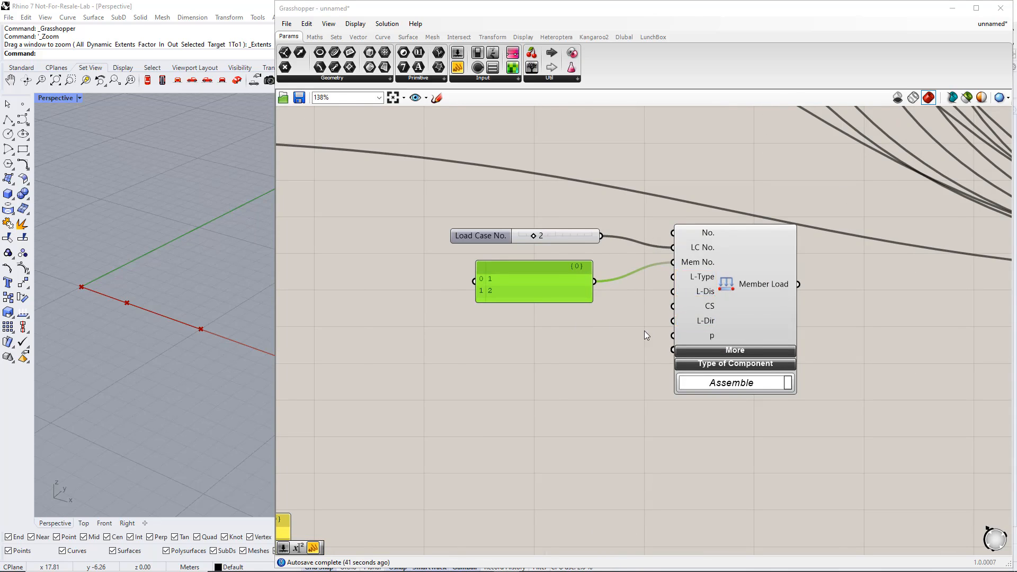
Step: Add a Value List beneath the member number panel and duplicate it so that three value lists are available
{"action": "scroll", "coordinate": [645, 330], "scroll_direction": "down", "scroll_amount": 2}
{"action": "left_click", "coordinate": [489, 79]}
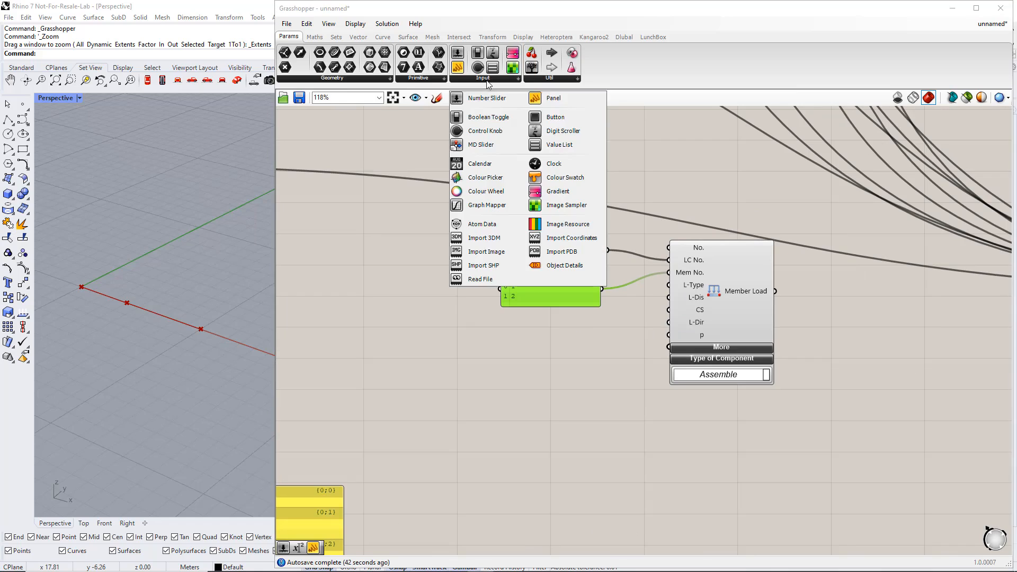
{"action": "left_click", "coordinate": [551, 141]}
{"action": "left_click", "coordinate": [552, 329]}
{"action": "left_click", "coordinate": [549, 329]}
{"action": "left_click_drag", "start_coordinate": [548, 330], "coordinate": [560, 371], "text": "alt"}
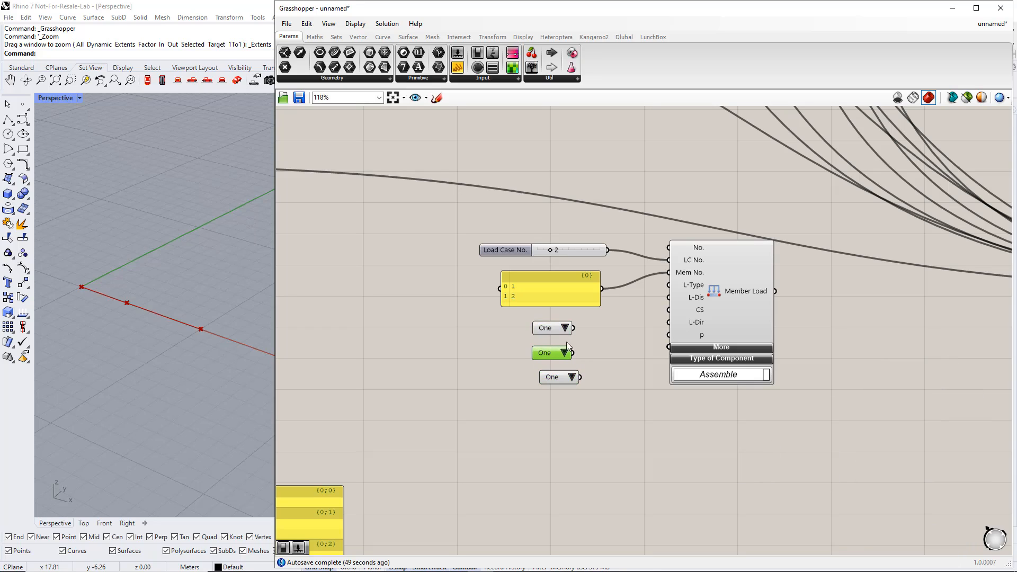
Step: Connect the three value lists to the L-Type, L-Dis and L-Dir inputs of the Member Load component
{"action": "left_click_drag", "start_coordinate": [666, 297], "coordinate": [669, 285]}
{"action": "left_click_drag", "start_coordinate": [573, 353], "coordinate": [669, 297]}
{"action": "left_click", "coordinate": [523, 354]}
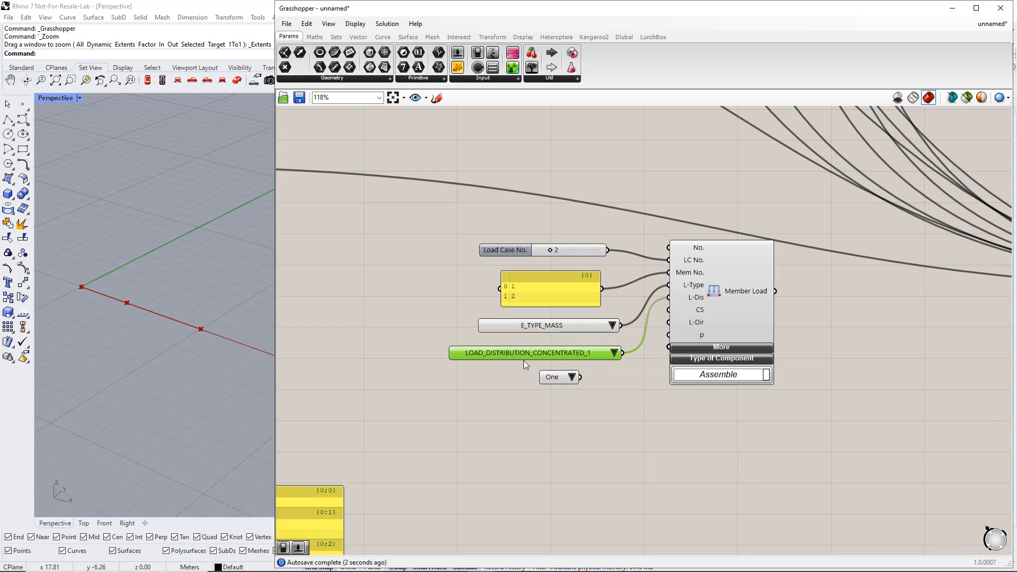
{"action": "left_click_drag", "start_coordinate": [580, 377], "coordinate": [439, 388]}
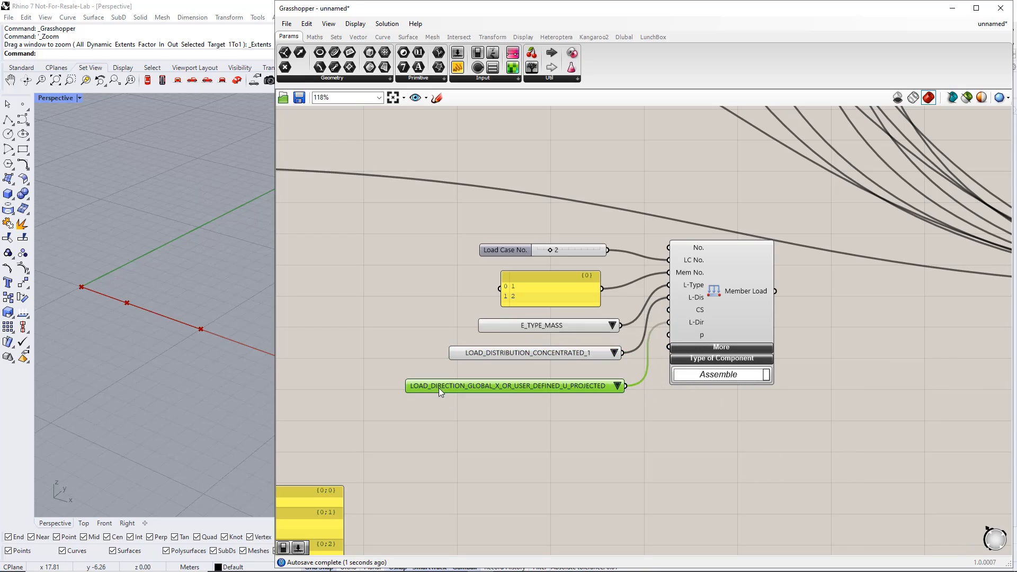
{"action": "left_click", "coordinate": [519, 429]}
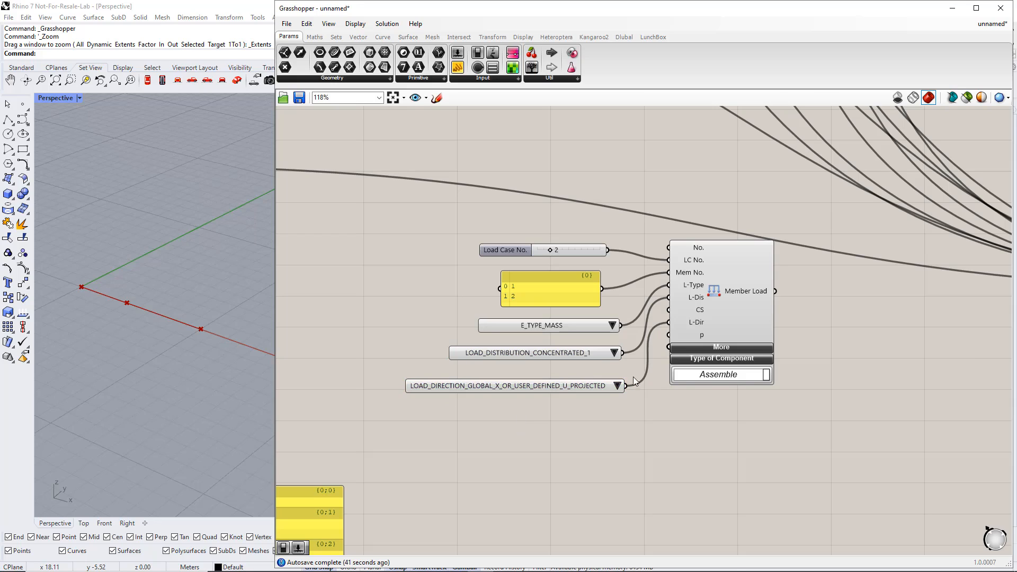
Step: Set the value lists to LOAD_TYPE_FORCE, LOAD_DISTRIBUTION_UNIFORM and LOAD_DIRECTION_GLOBAL_Z_OR_USER_DEFINED_W_TRUE
{"action": "left_click", "coordinate": [613, 327]}
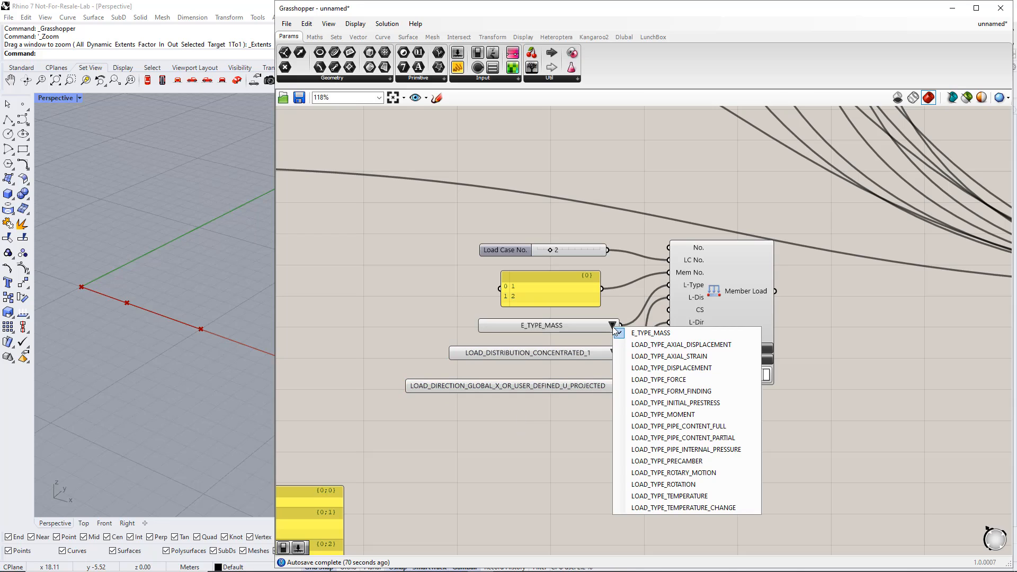
{"action": "left_click", "coordinate": [653, 377]}
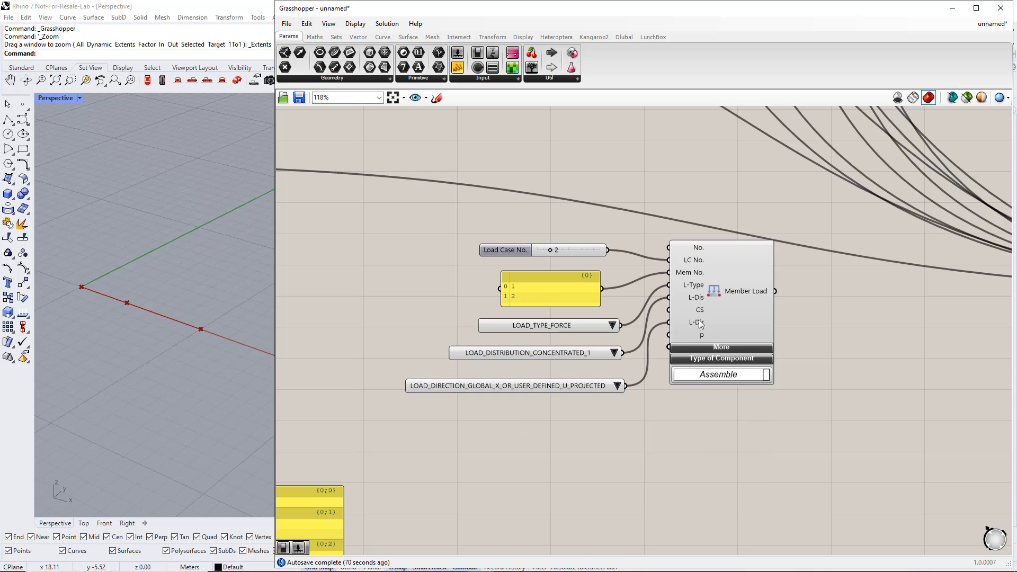
{"action": "left_click", "coordinate": [614, 352]}
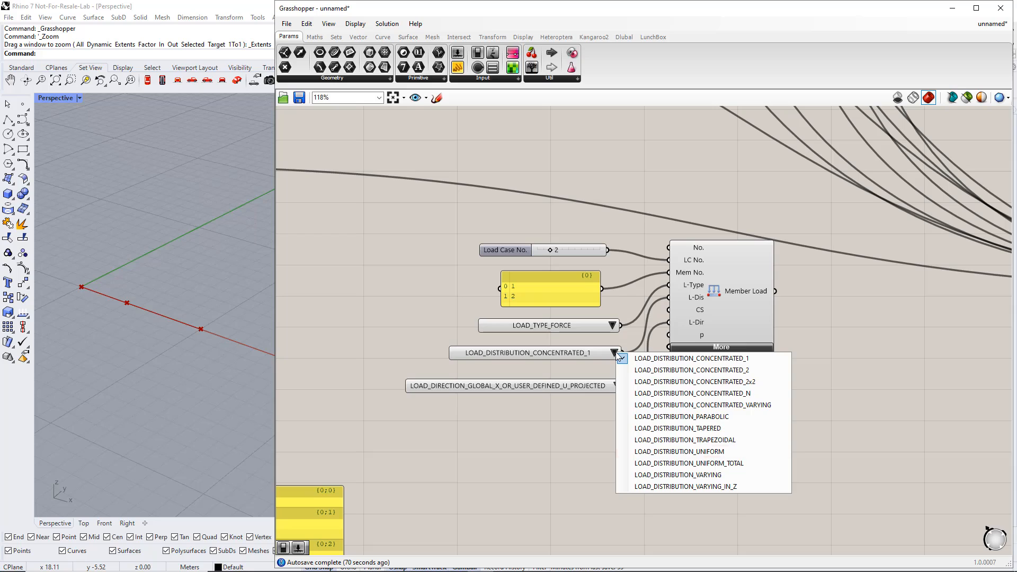
{"action": "left_click", "coordinate": [677, 452]}
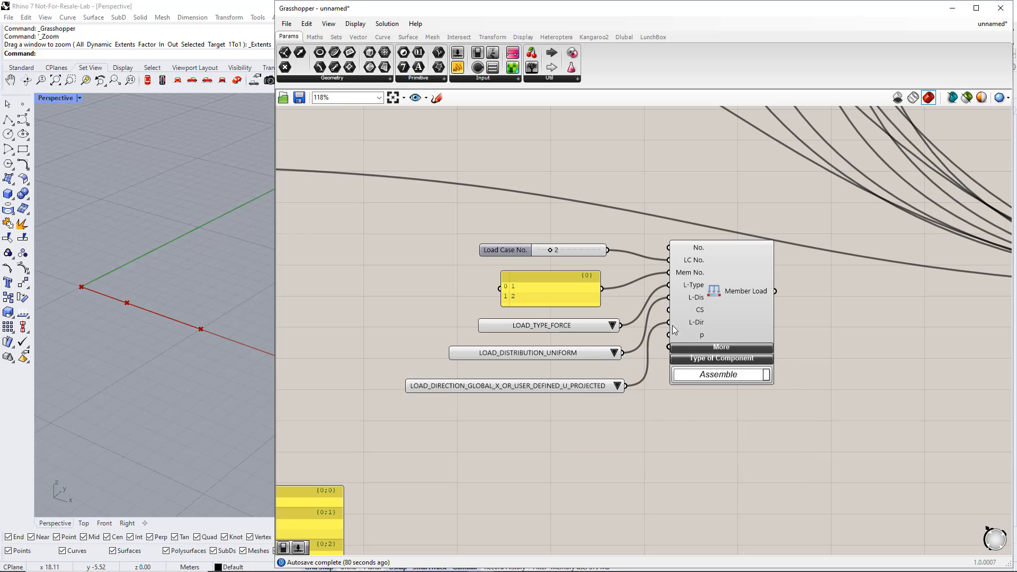
{"action": "left_click", "coordinate": [617, 387]}
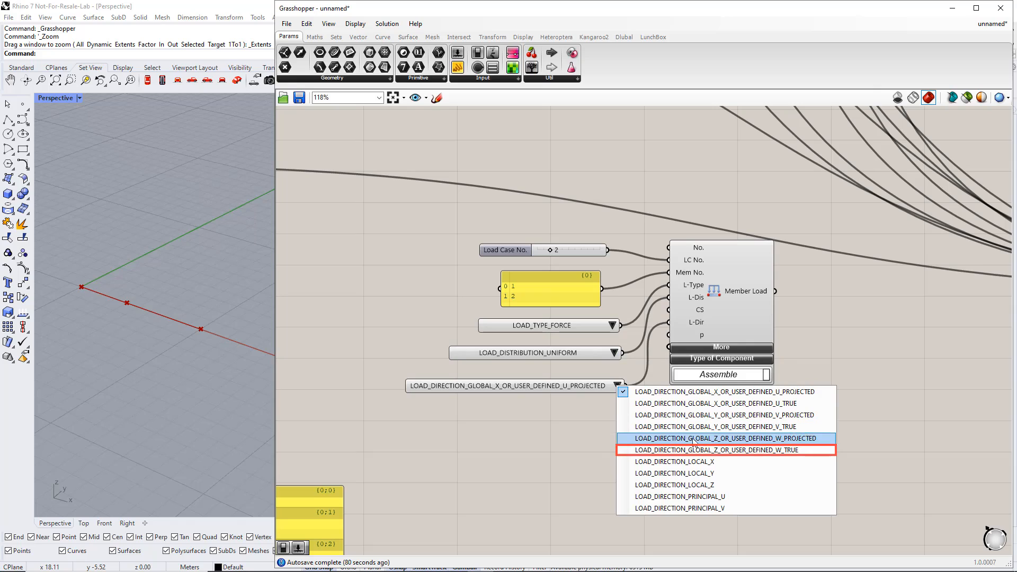
{"action": "left_click", "coordinate": [723, 452]}
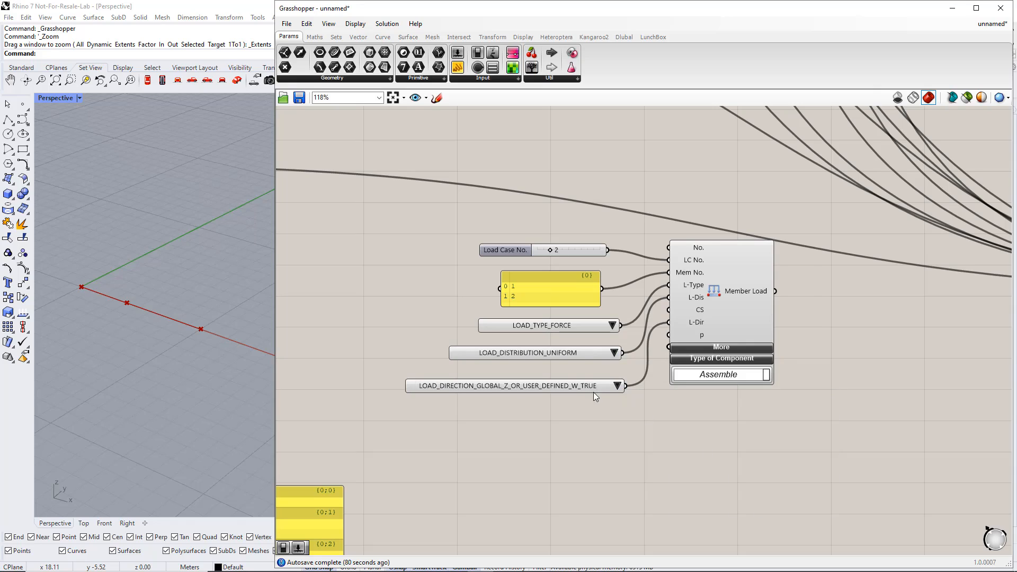
Step: Move the Member Load component away from its inputs and connect a new number slider with value 5000 to its load magnitude p input
{"action": "left_click_drag", "start_coordinate": [700, 336], "coordinate": [734, 358]}
{"action": "mouse_move", "coordinate": [733, 357]}
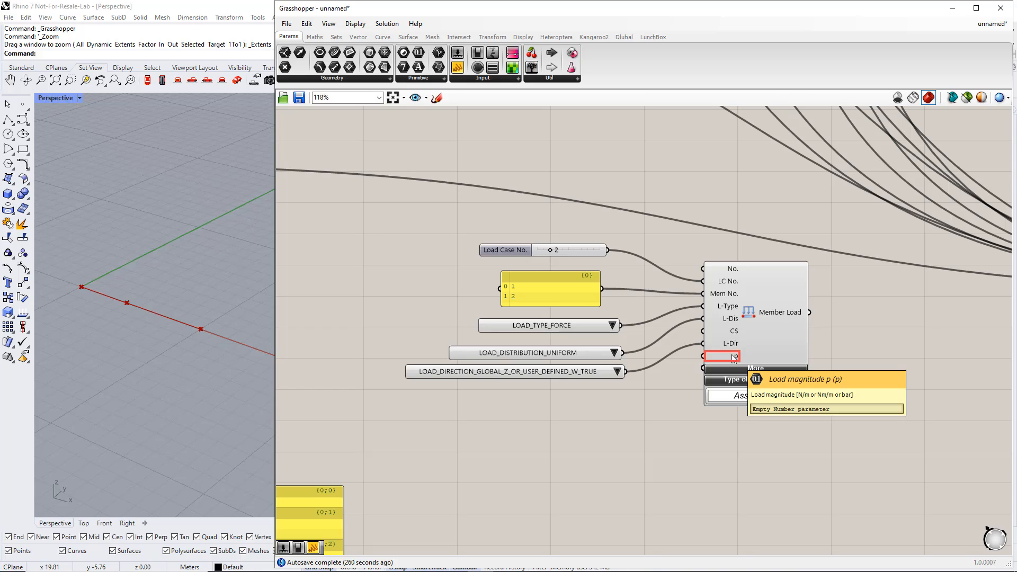
{"action": "double_click", "coordinate": [546, 408]}
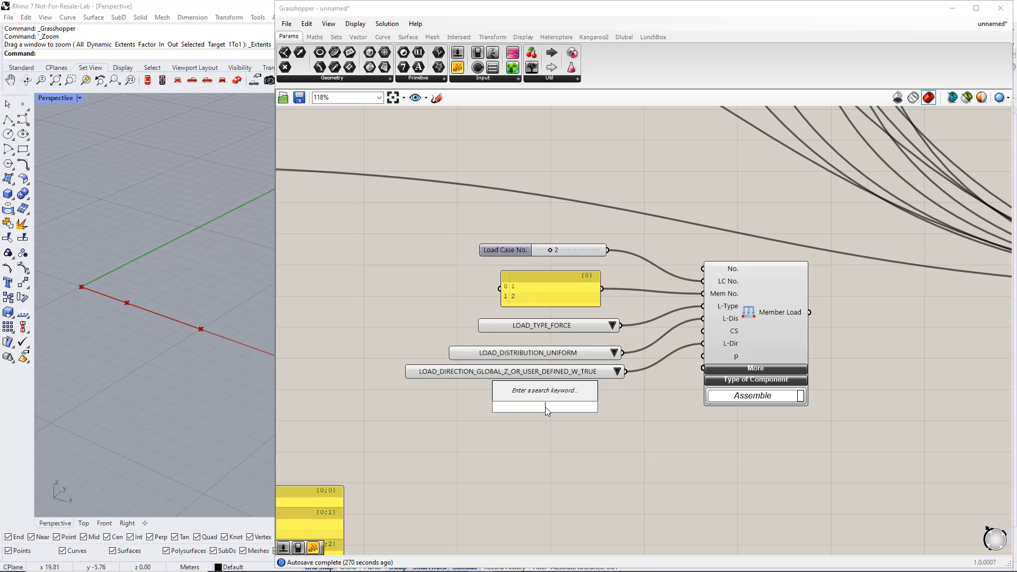
{"action": "type", "text": "5000"}
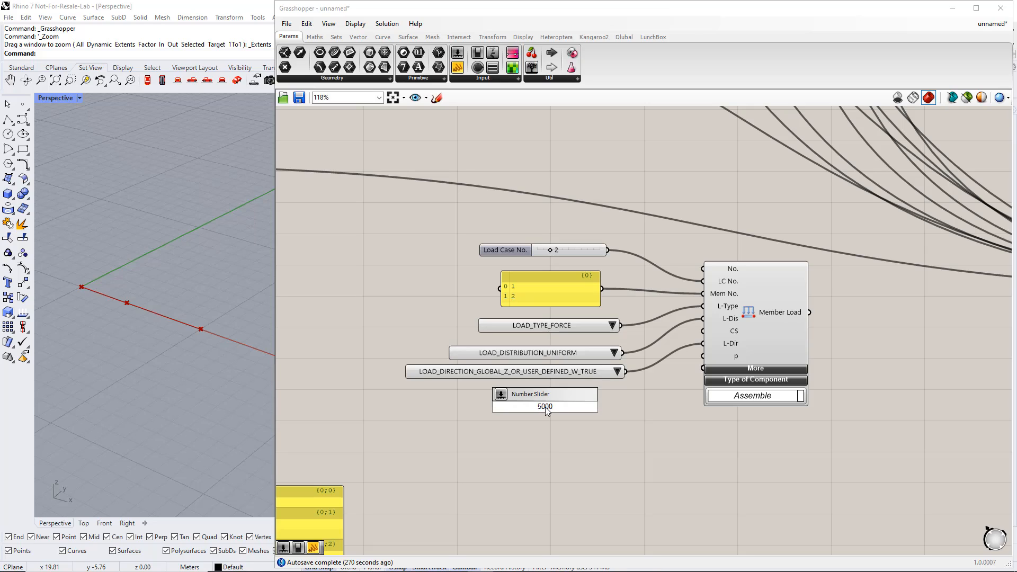
{"action": "key", "text": "Return"}
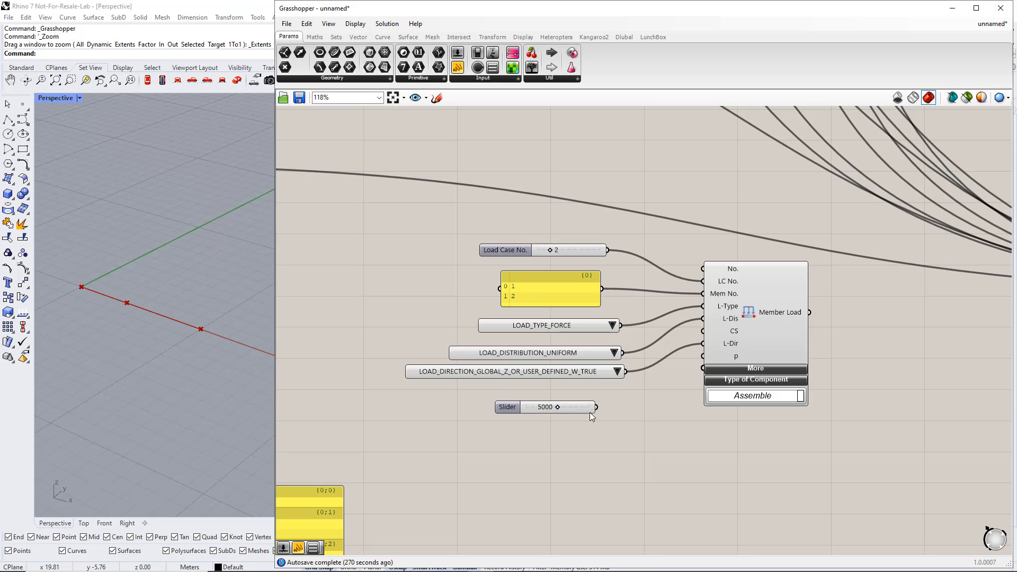
{"action": "left_click_drag", "start_coordinate": [596, 409], "coordinate": [703, 356]}
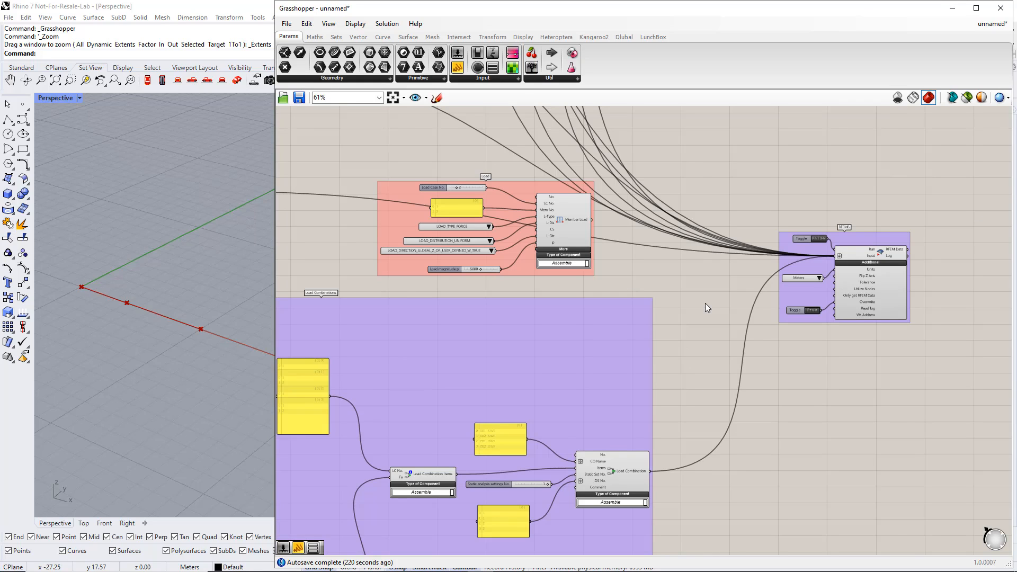
Step: Connect the Member Load output to the RFEM6 component's Input as an additional wire, keeping the existing connections
{"action": "scroll", "coordinate": [705, 303], "scroll_direction": "down", "scroll_amount": 2}
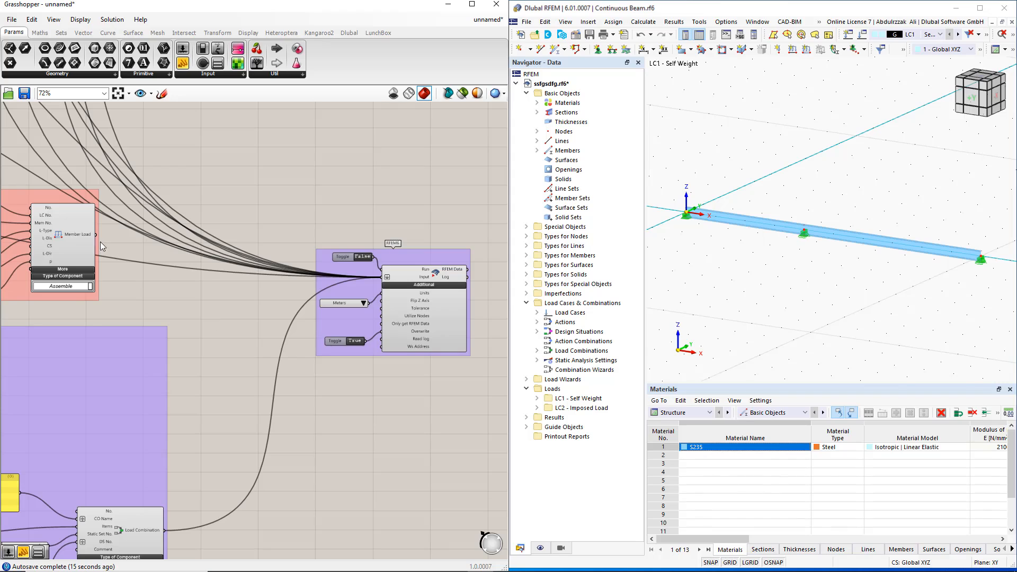
{"action": "left_click_drag", "start_coordinate": [97, 234], "coordinate": [382, 277], "text": "shift"}
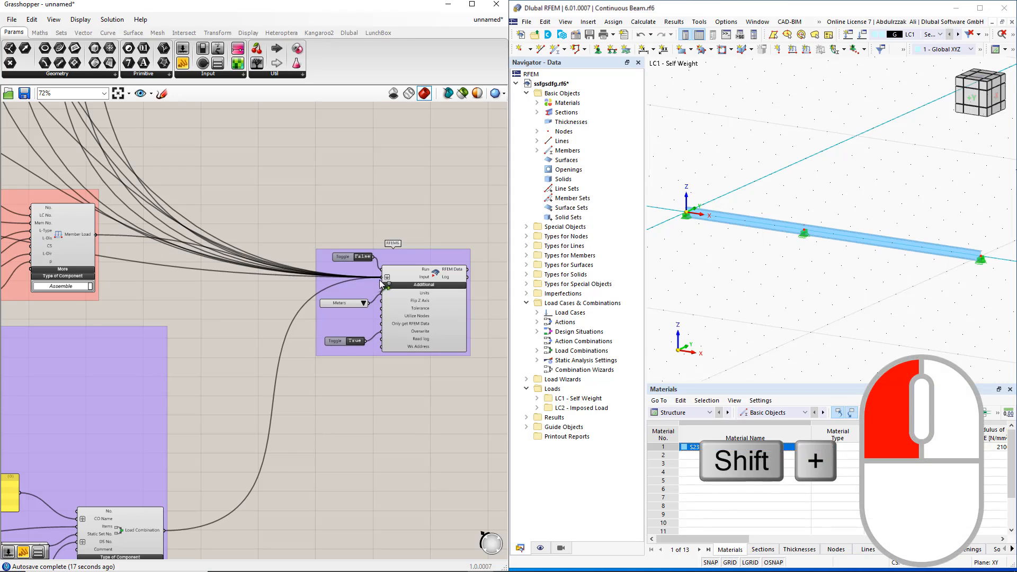
Step: Set the RFEM6 Run toggle to True to export the model, and display load case LC2 - Imposed Load in RFEM
{"action": "left_click", "coordinate": [361, 259]}
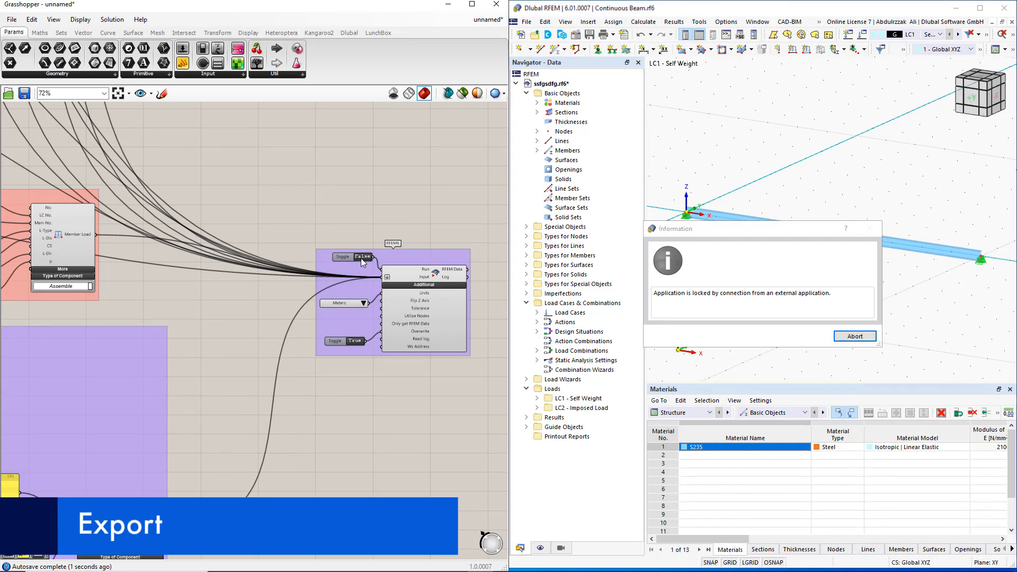
{"action": "left_click", "coordinate": [855, 339]}
{"action": "left_click", "coordinate": [819, 338]}
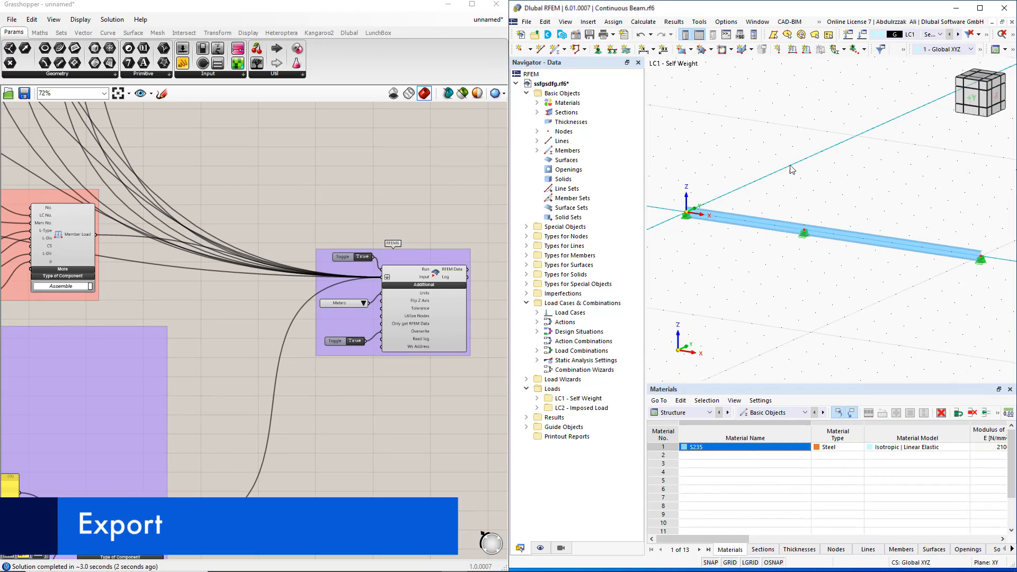
{"action": "left_click", "coordinate": [941, 35]}
{"action": "left_click", "coordinate": [901, 53]}
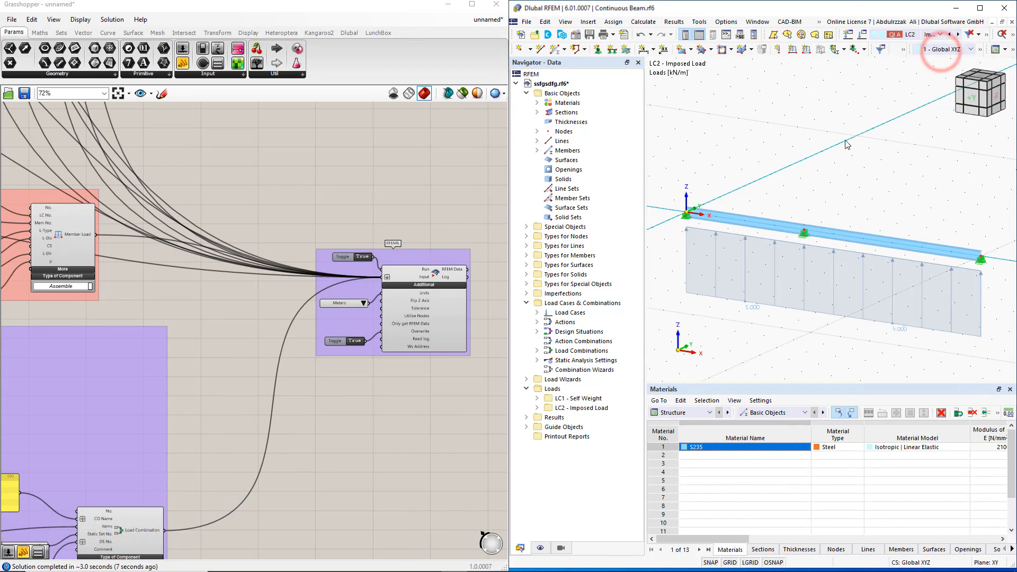
Step: Add a Negative operator component to the canvas just below the load magnitude slider of the Member Load group
{"action": "right_click_drag", "start_coordinate": [240, 329], "coordinate": [447, 334]}
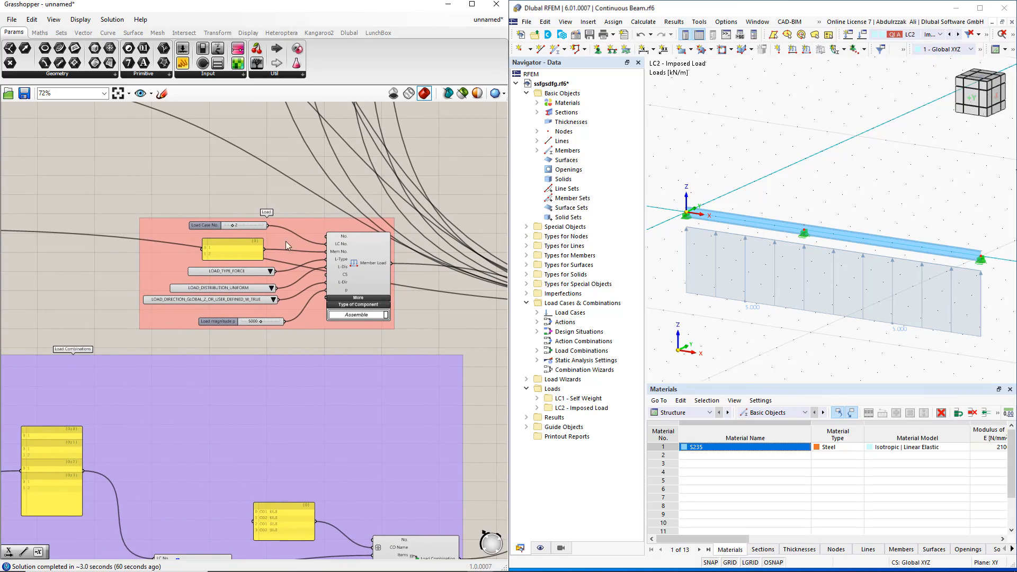
{"action": "left_click", "coordinate": [47, 32]}
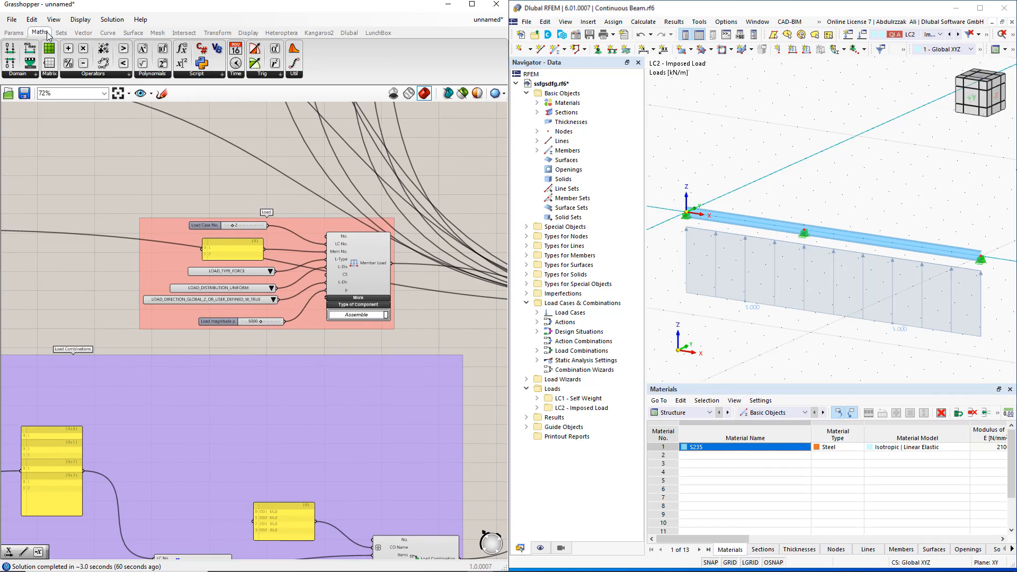
{"action": "left_click", "coordinate": [100, 75]}
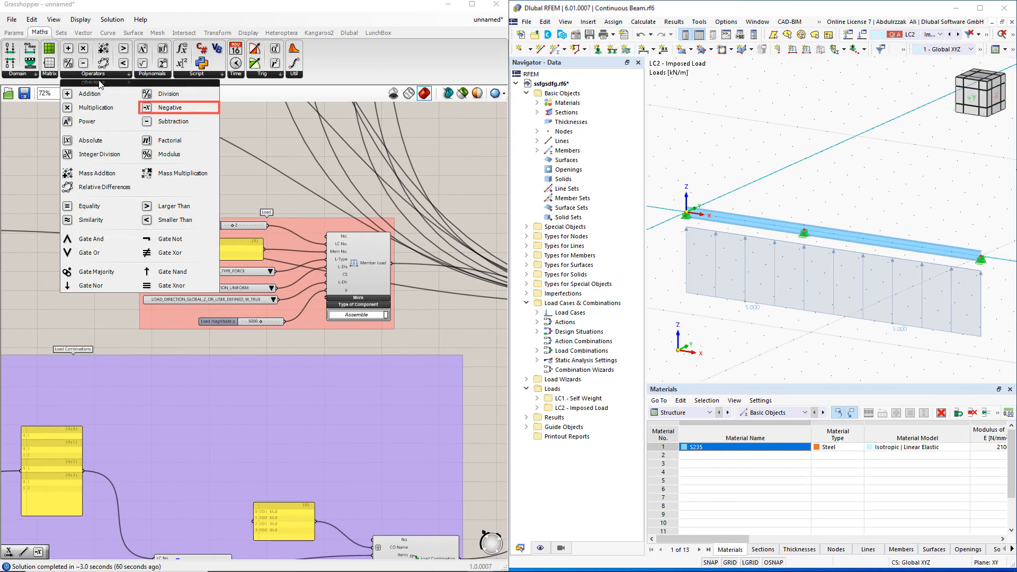
{"action": "scroll", "coordinate": [244, 337], "scroll_direction": "up", "scroll_amount": 3}
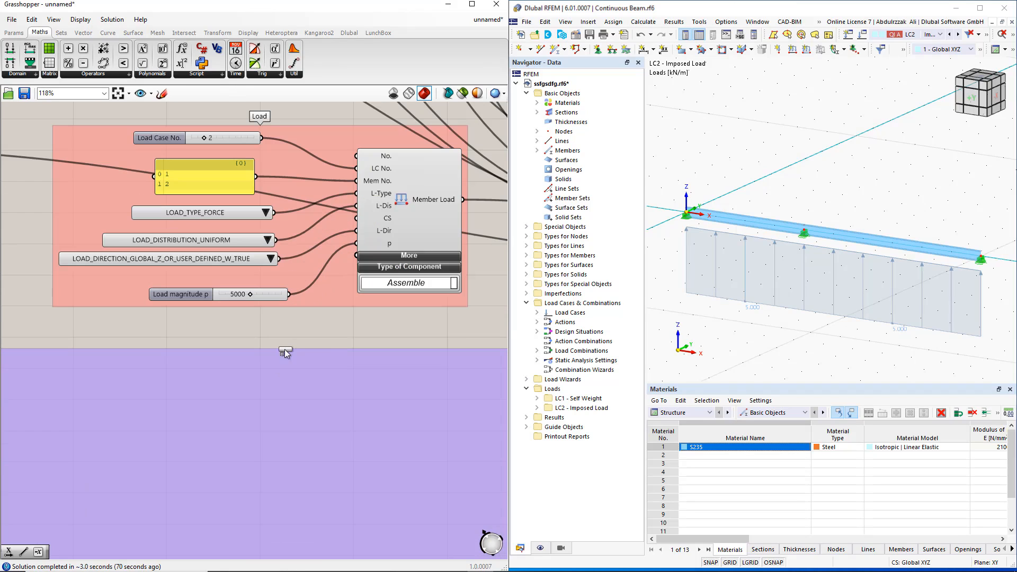
{"action": "left_click_drag", "start_coordinate": [285, 349], "coordinate": [291, 330]}
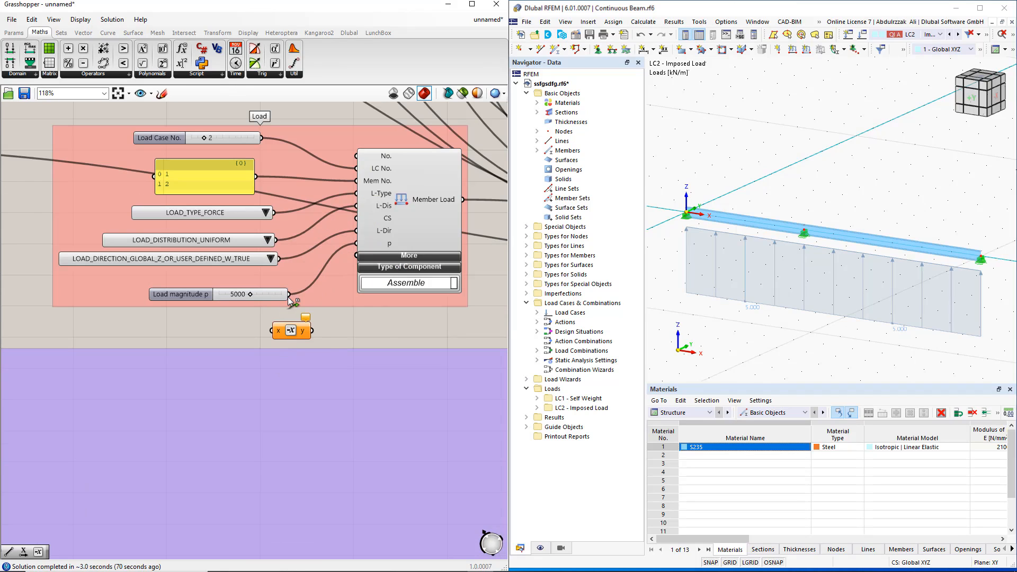
Step: Wire the load magnitude slider through the Negative component into the Member Load's p input, and close the information dialog in RFEM
{"action": "left_click_drag", "start_coordinate": [288, 295], "coordinate": [358, 244]}
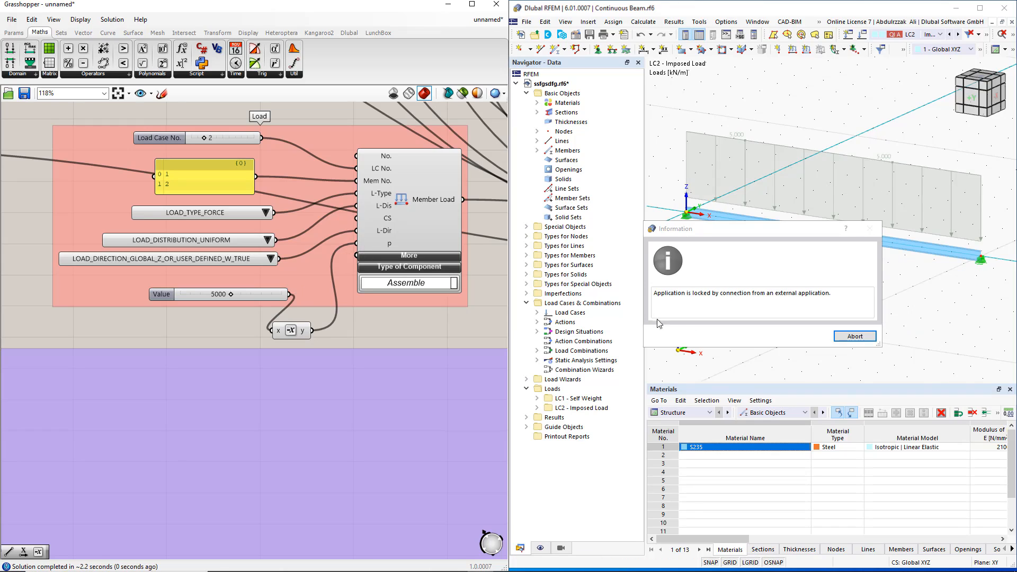
{"action": "left_click", "coordinate": [855, 336]}
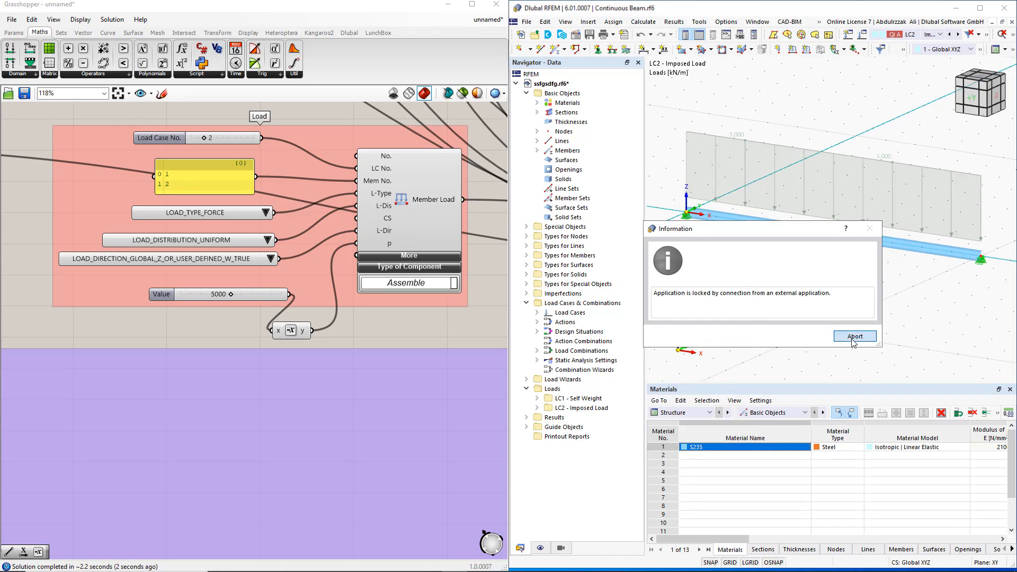
{"action": "left_click", "coordinate": [807, 338]}
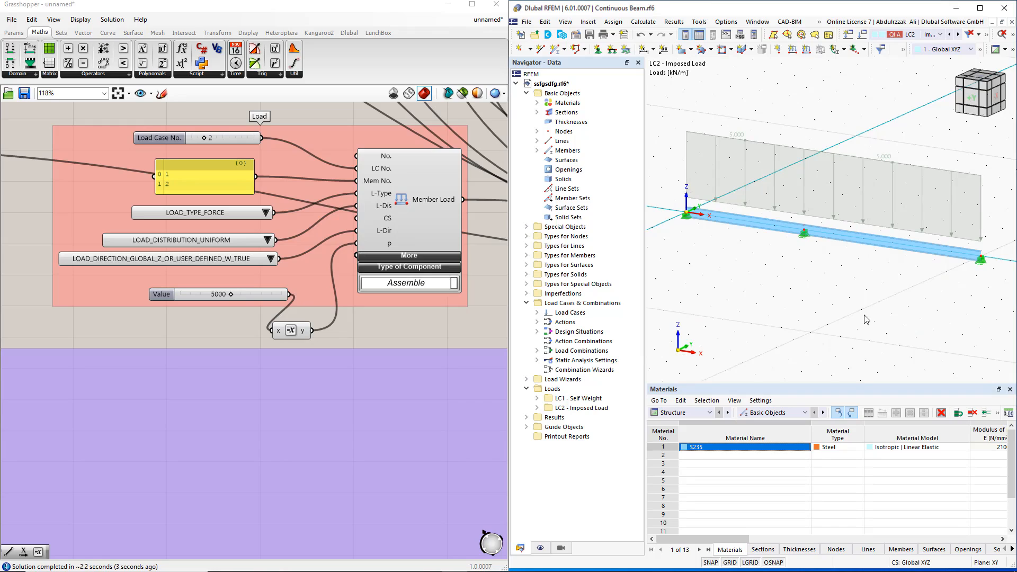